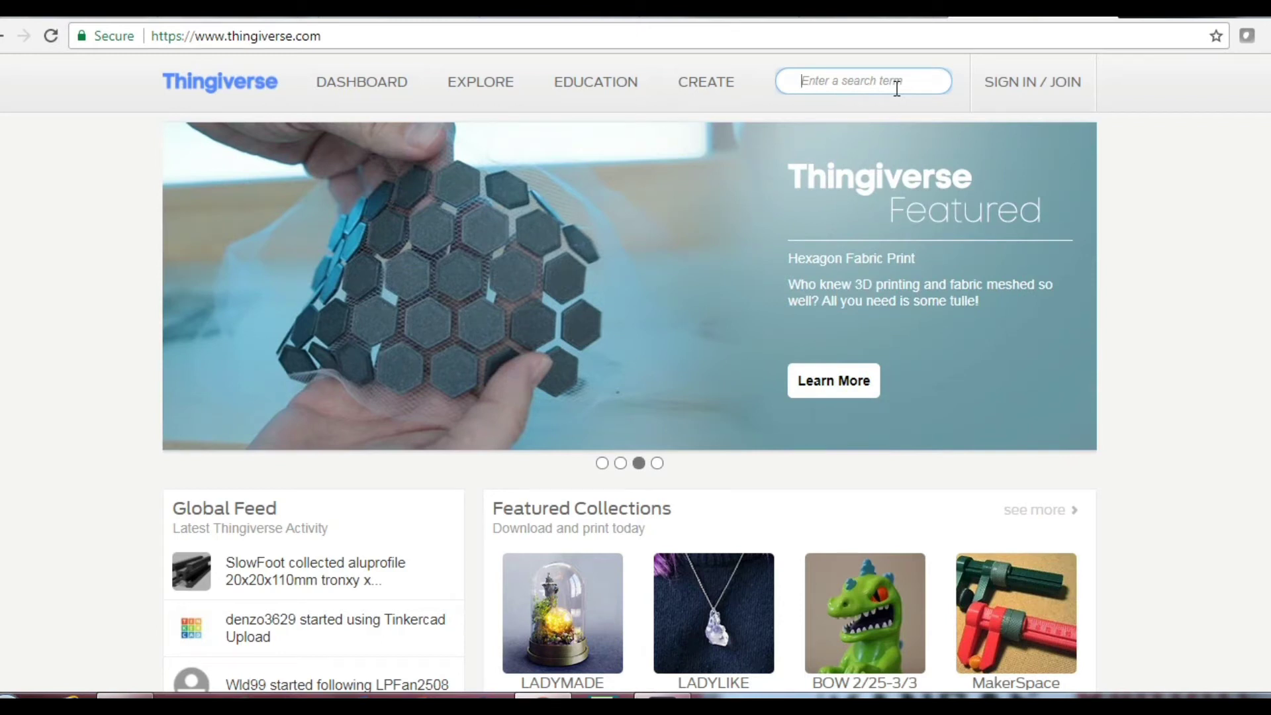
Step: Search Thingiverse for 'darth vader' and scroll the results to find the Full Size Darth Vader Helmet
{"action": "type", "text": "Darth"}
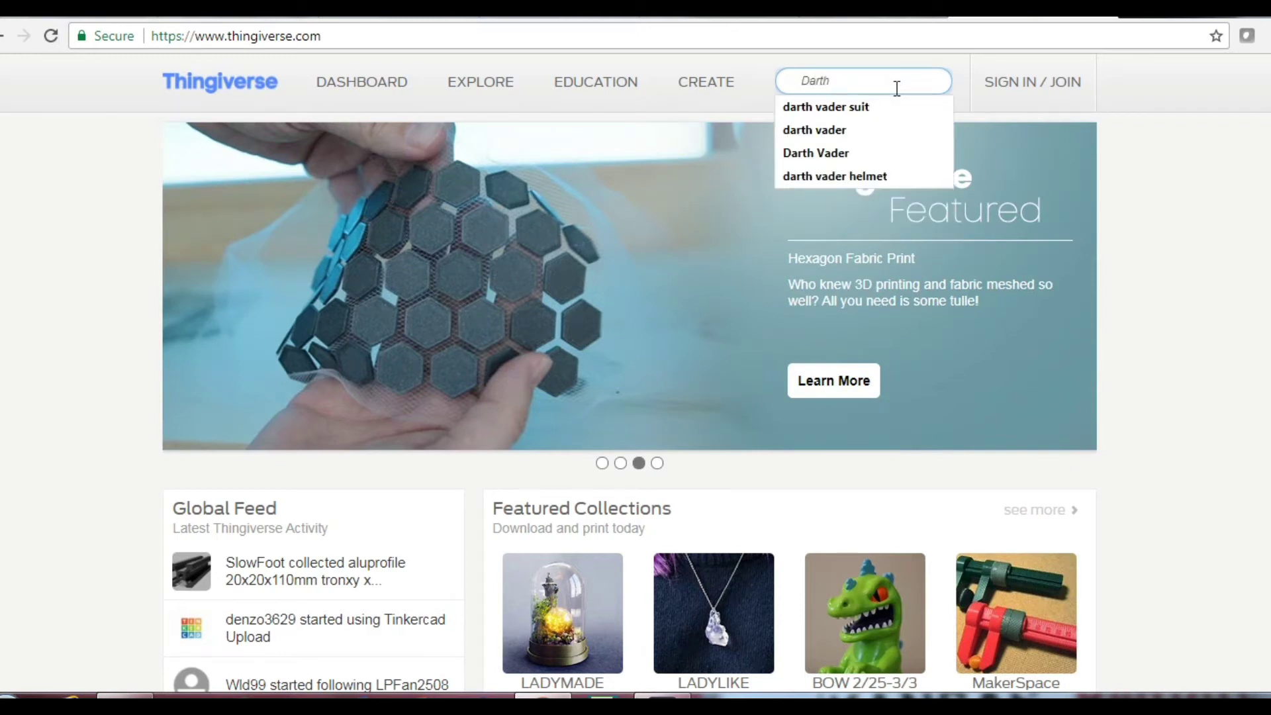
{"action": "left_click", "coordinate": [844, 130]}
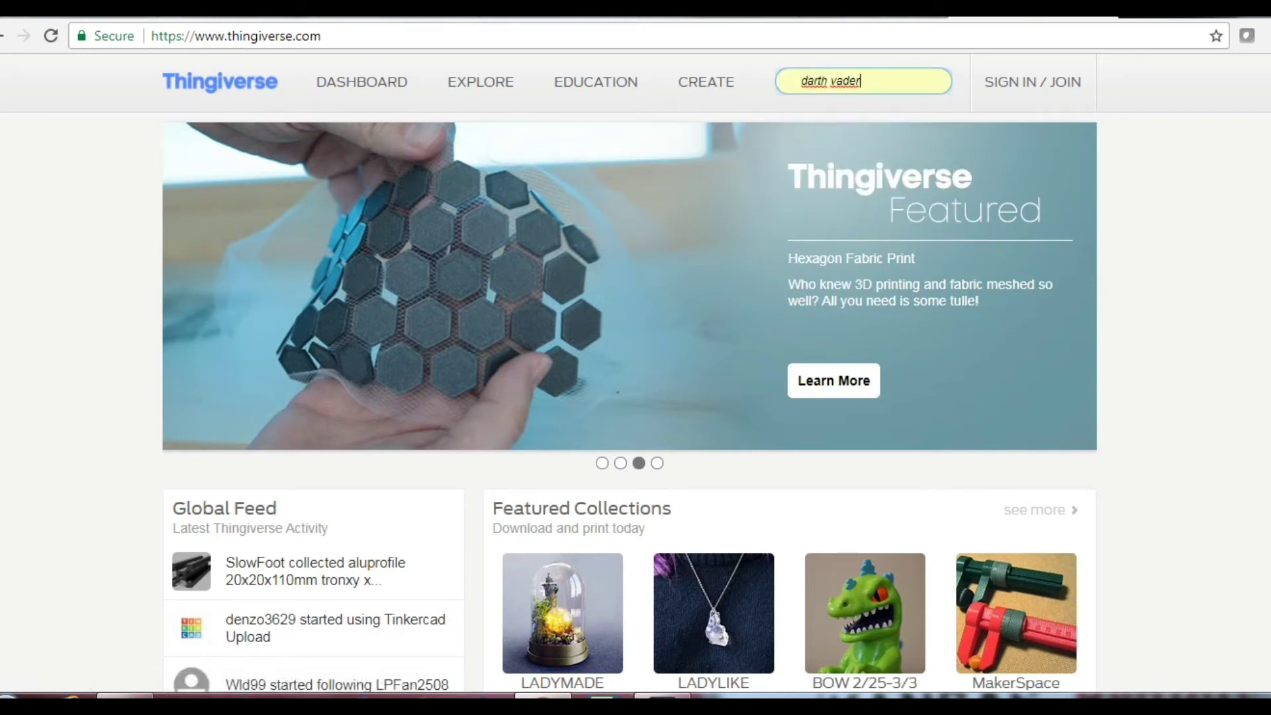
{"action": "key", "text": "Return"}
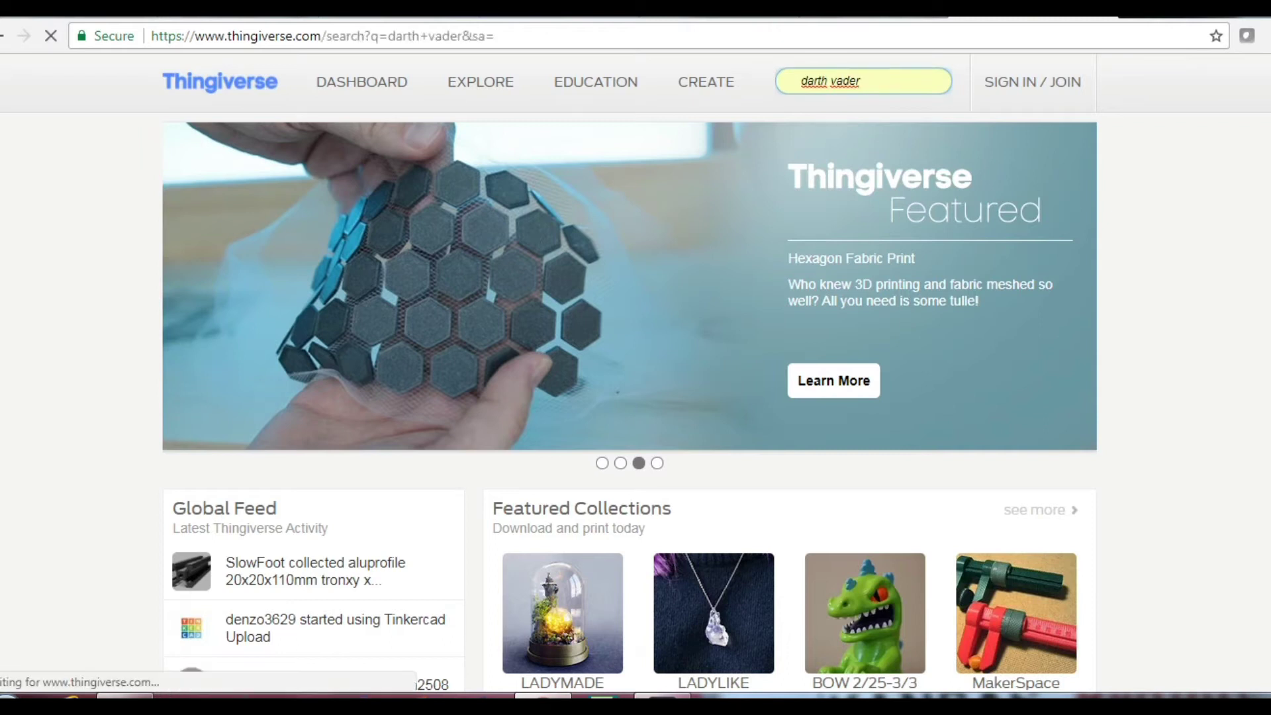
{"action": "scroll", "coordinate": [628, 371], "scroll_direction": "down", "scroll_amount": 12}
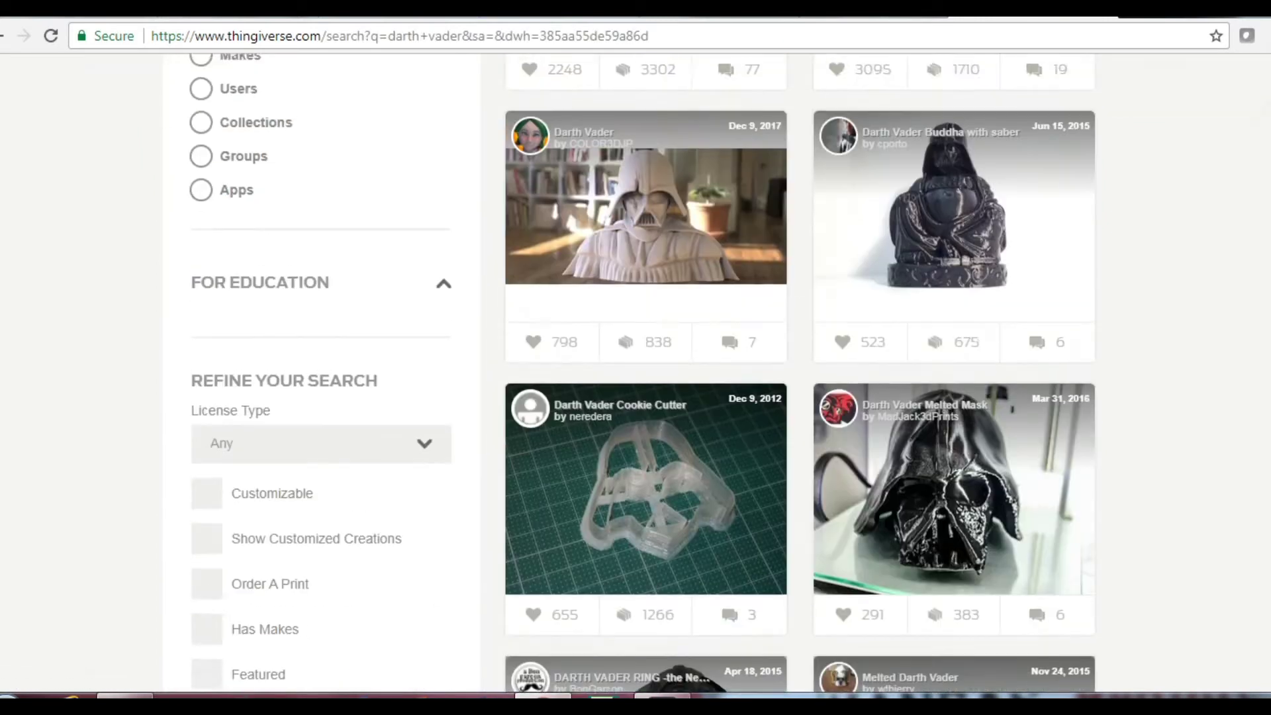
{"action": "scroll", "coordinate": [636, 371], "scroll_direction": "down", "scroll_amount": 5}
{"action": "scroll", "coordinate": [635, 371], "scroll_direction": "up", "scroll_amount": 16}
{"action": "scroll", "coordinate": [635, 371], "scroll_direction": "down", "scroll_amount": 20}
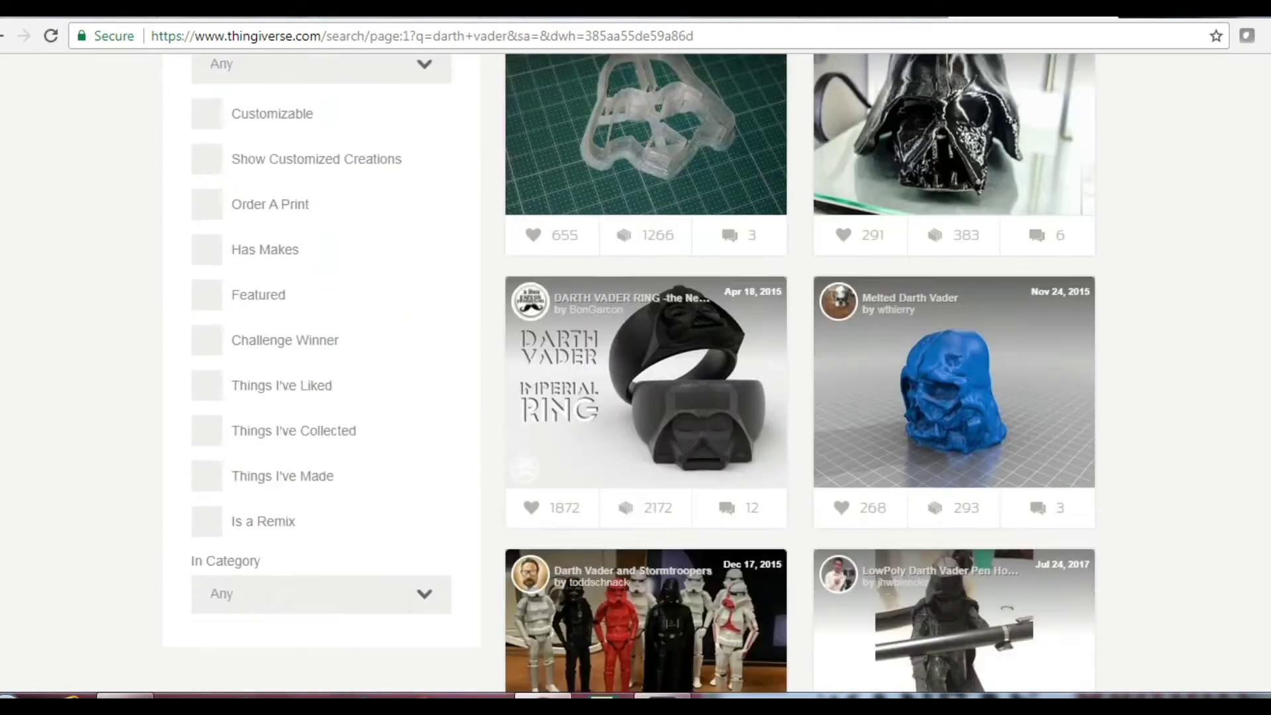
{"action": "scroll", "coordinate": [636, 371], "scroll_direction": "down", "scroll_amount": 14}
{"action": "scroll", "coordinate": [635, 371], "scroll_direction": "down", "scroll_amount": 4}
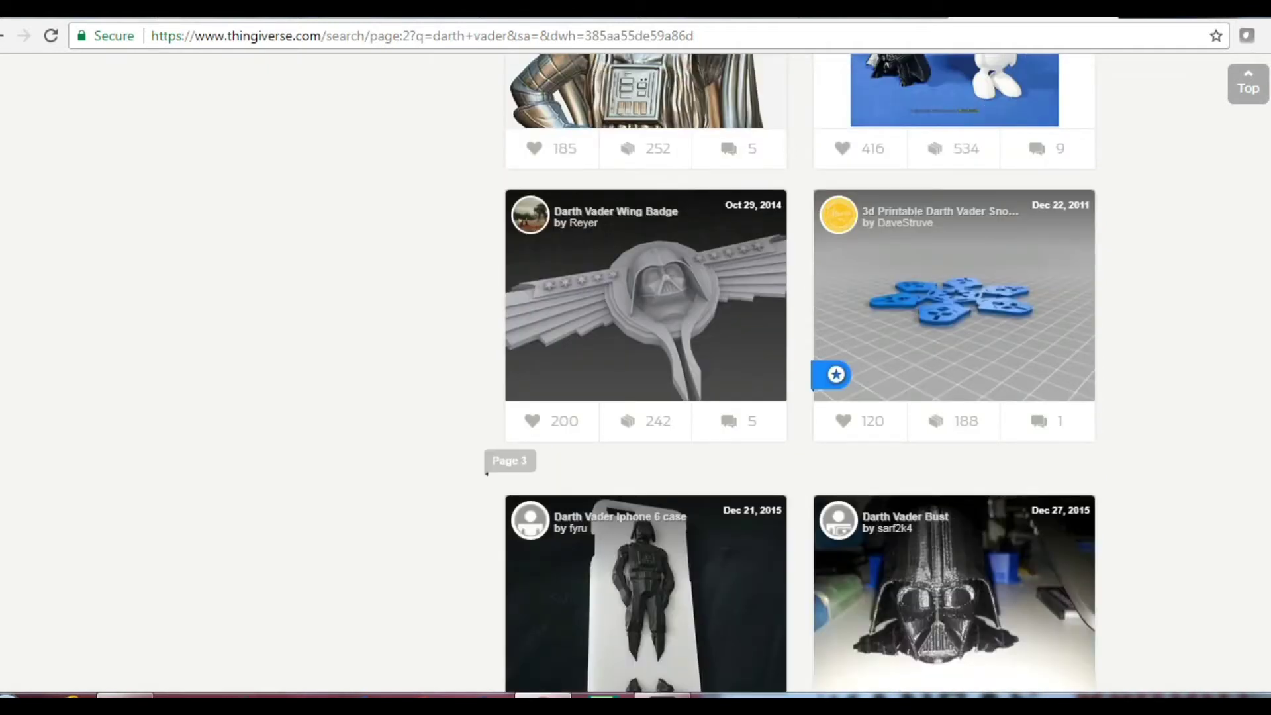
{"action": "scroll", "coordinate": [635, 371], "scroll_direction": "down", "scroll_amount": 10}
{"action": "scroll", "coordinate": [1112, 351], "scroll_direction": "down", "scroll_amount": 4}
Step: Open the Full Size Darth Vader Helmet from Star Wars page and scroll through it
{"action": "left_click", "coordinate": [1080, 340]}
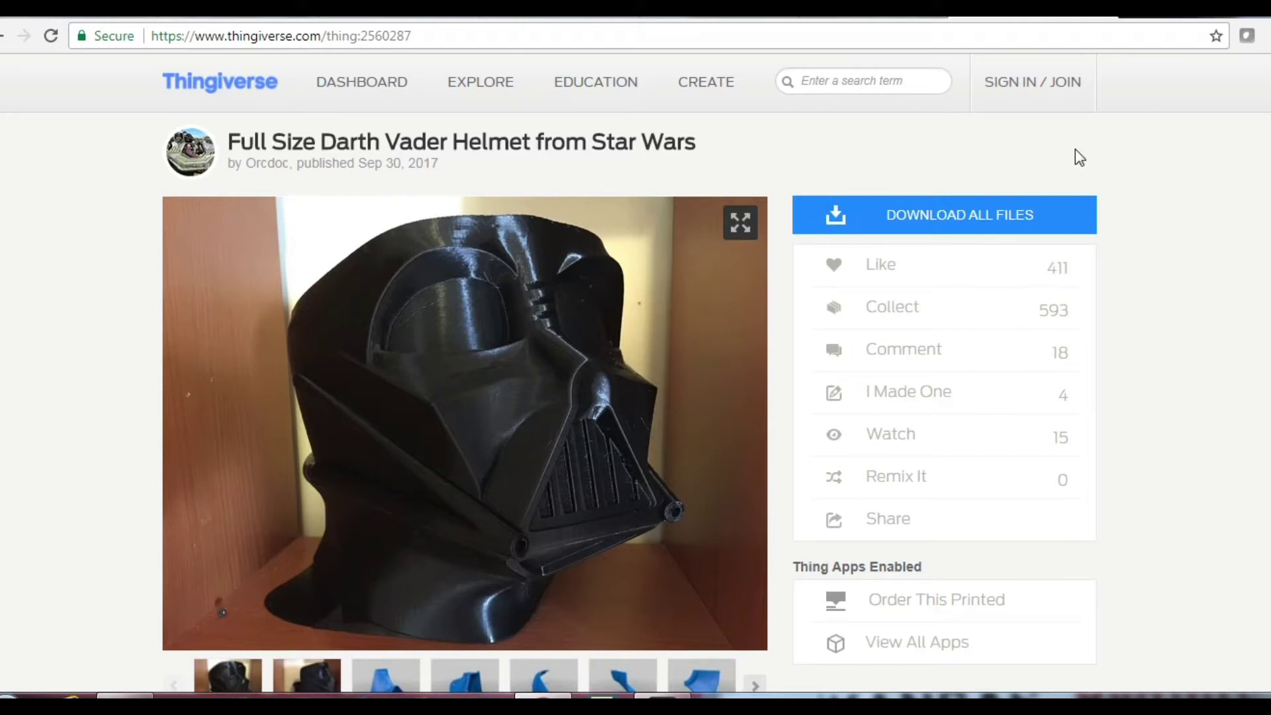
{"action": "scroll", "coordinate": [1079, 158], "scroll_direction": "down", "scroll_amount": 1}
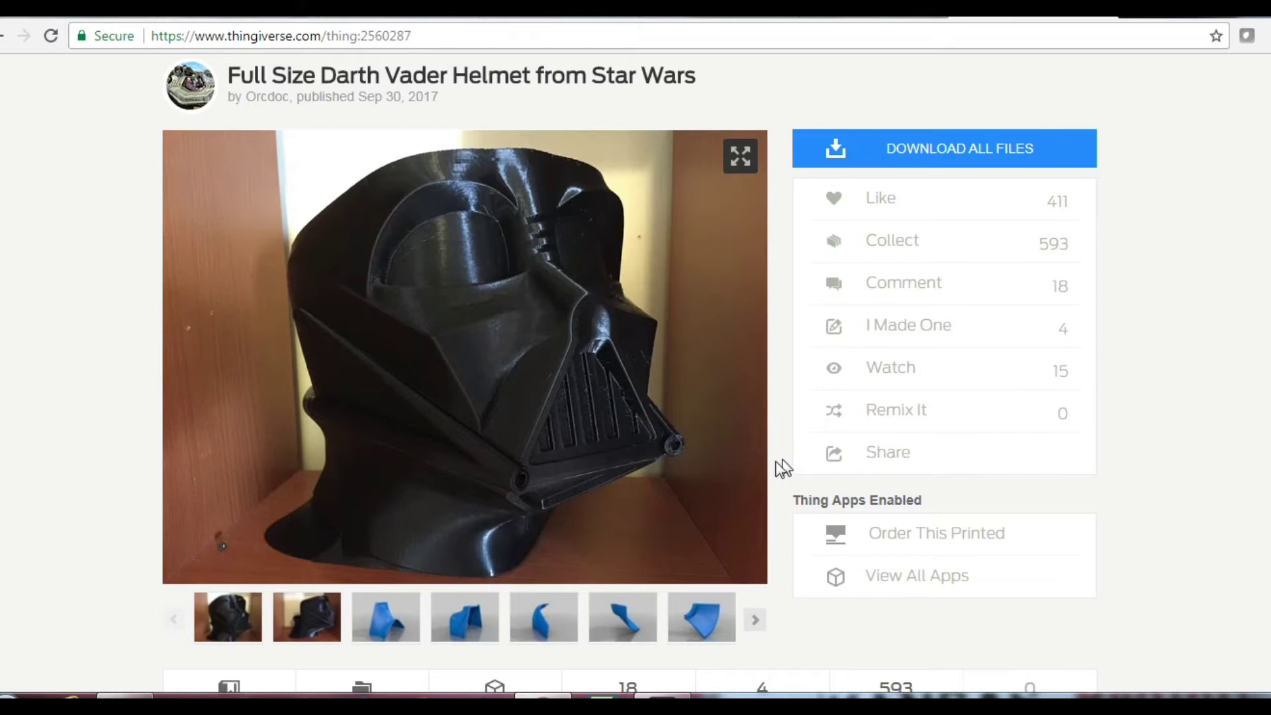
Step: Bring the helmet files window forward and open its Saved folder
{"action": "mouse_move", "coordinate": [535, 695]}
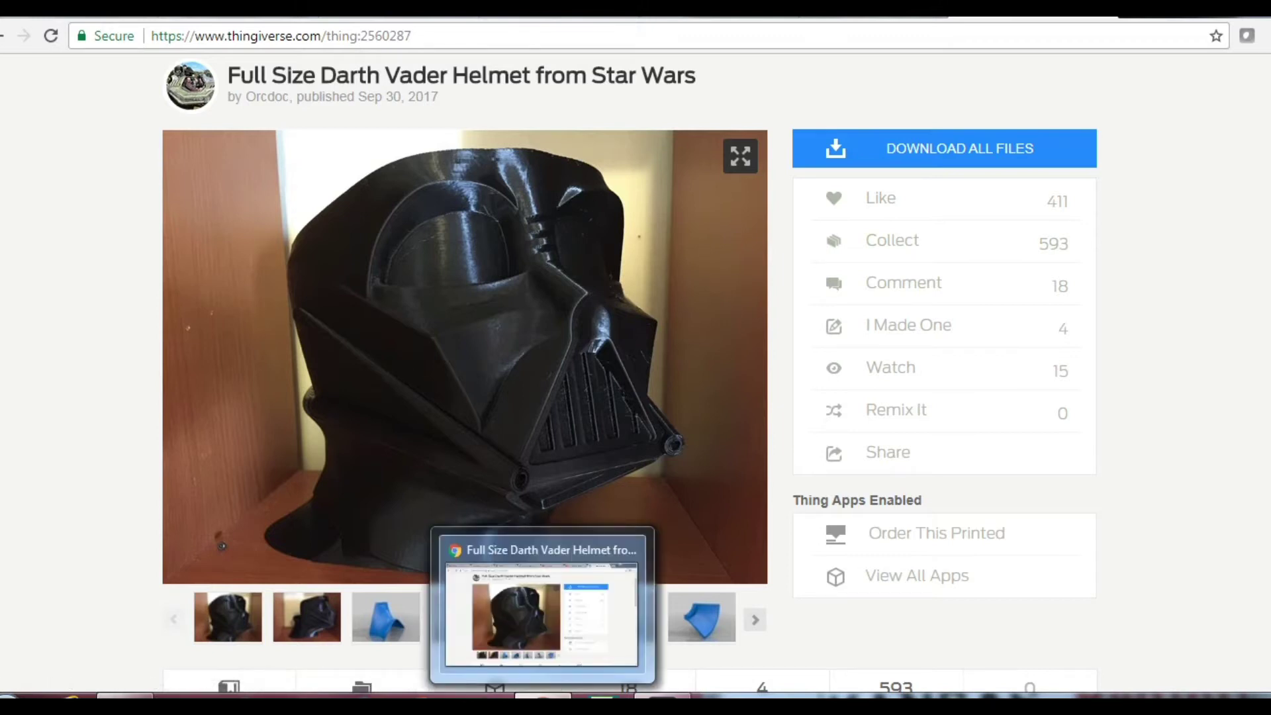
{"action": "left_click", "coordinate": [123, 695]}
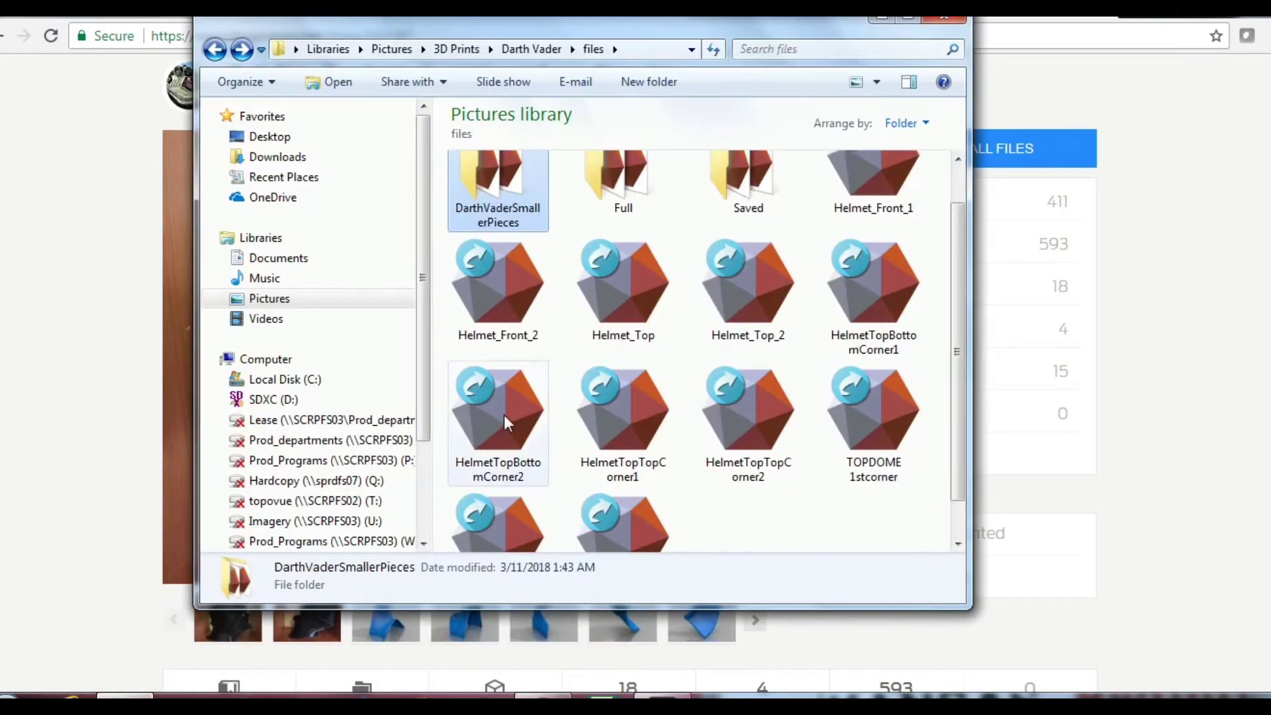
{"action": "left_click_drag", "start_coordinate": [955, 334], "coordinate": [956, 380]}
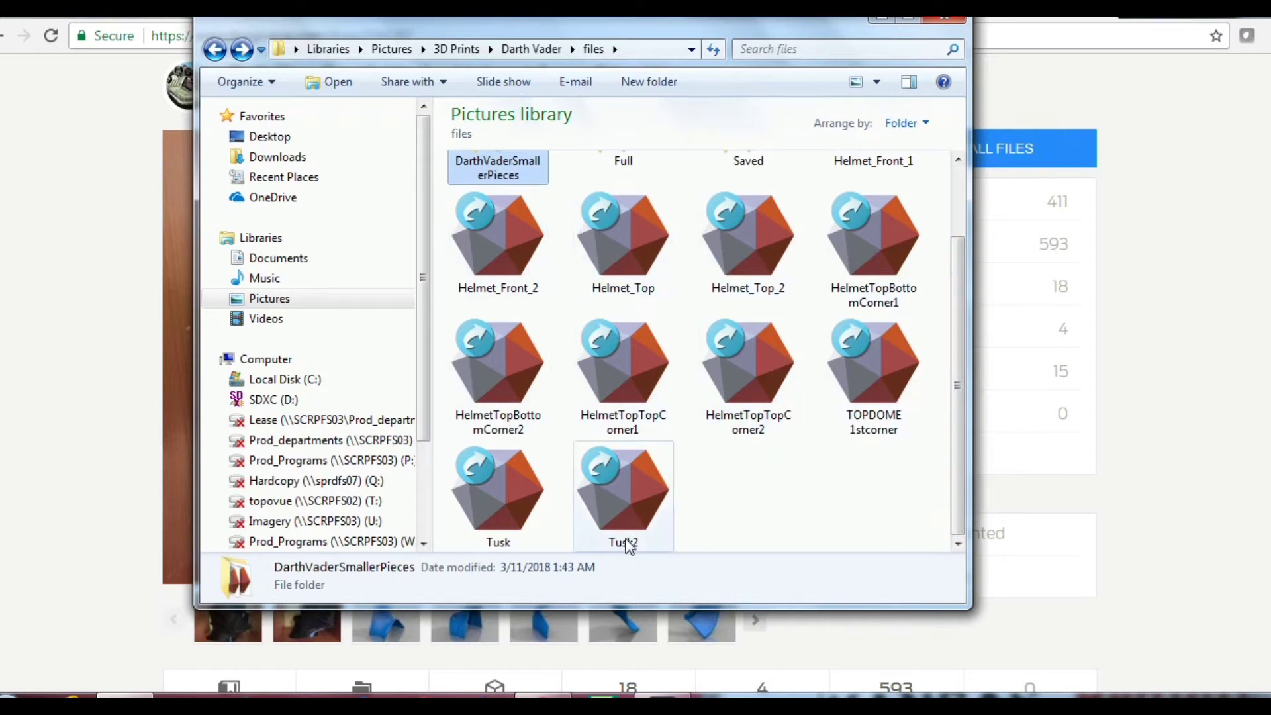
{"action": "left_click_drag", "start_coordinate": [950, 476], "coordinate": [955, 401]}
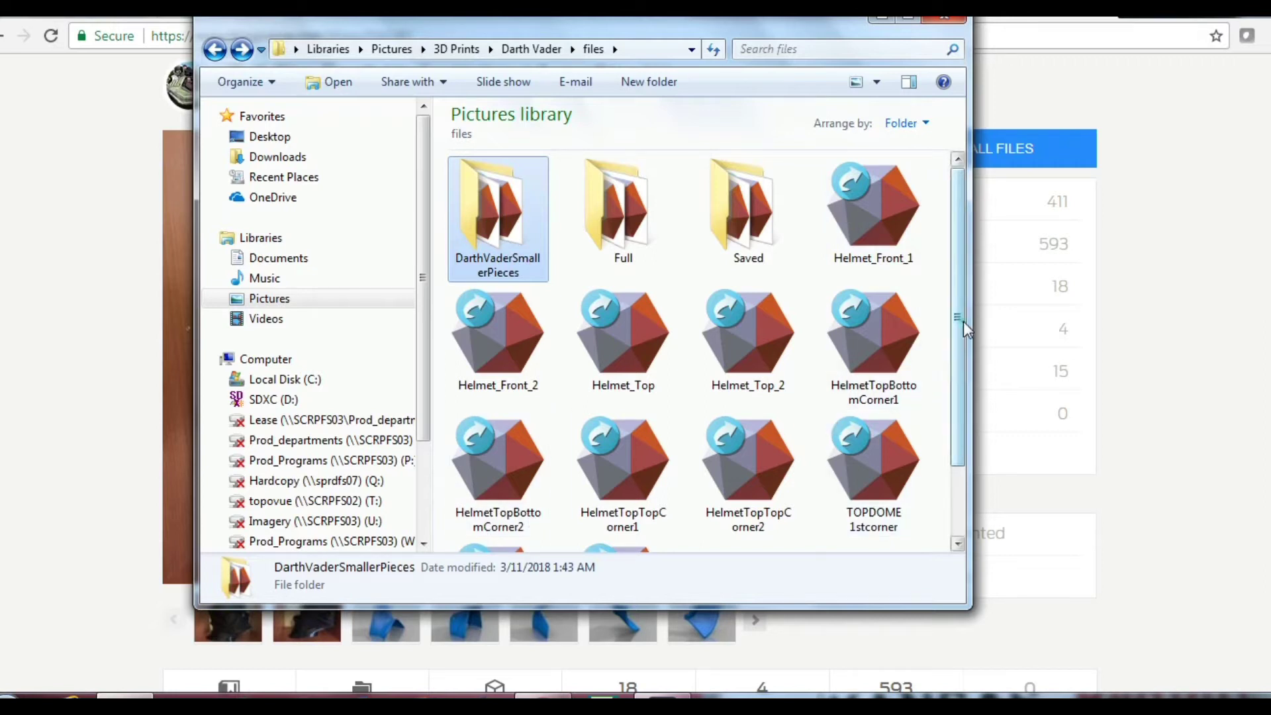
{"action": "left_click_drag", "start_coordinate": [963, 320], "coordinate": [967, 282]}
{"action": "double_click", "coordinate": [758, 260]}
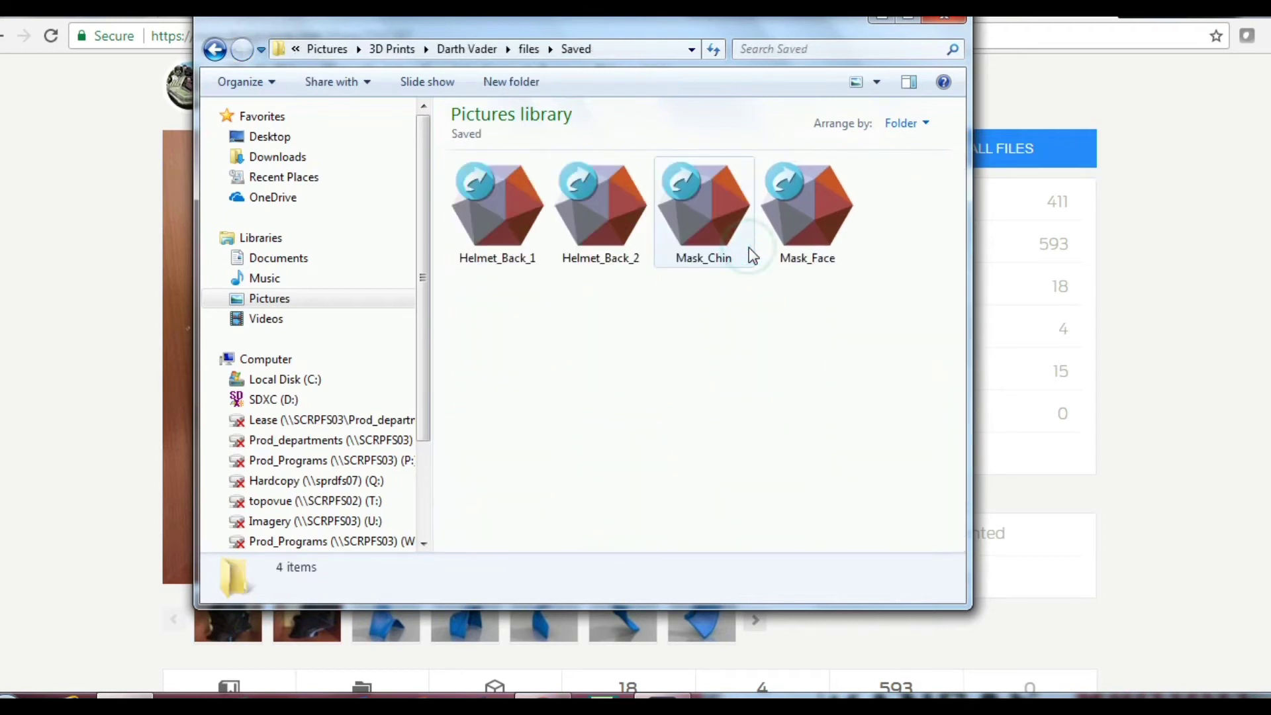
Step: Open Mask_Face with Cura from its right-click menu
{"action": "right_click", "coordinate": [797, 241]}
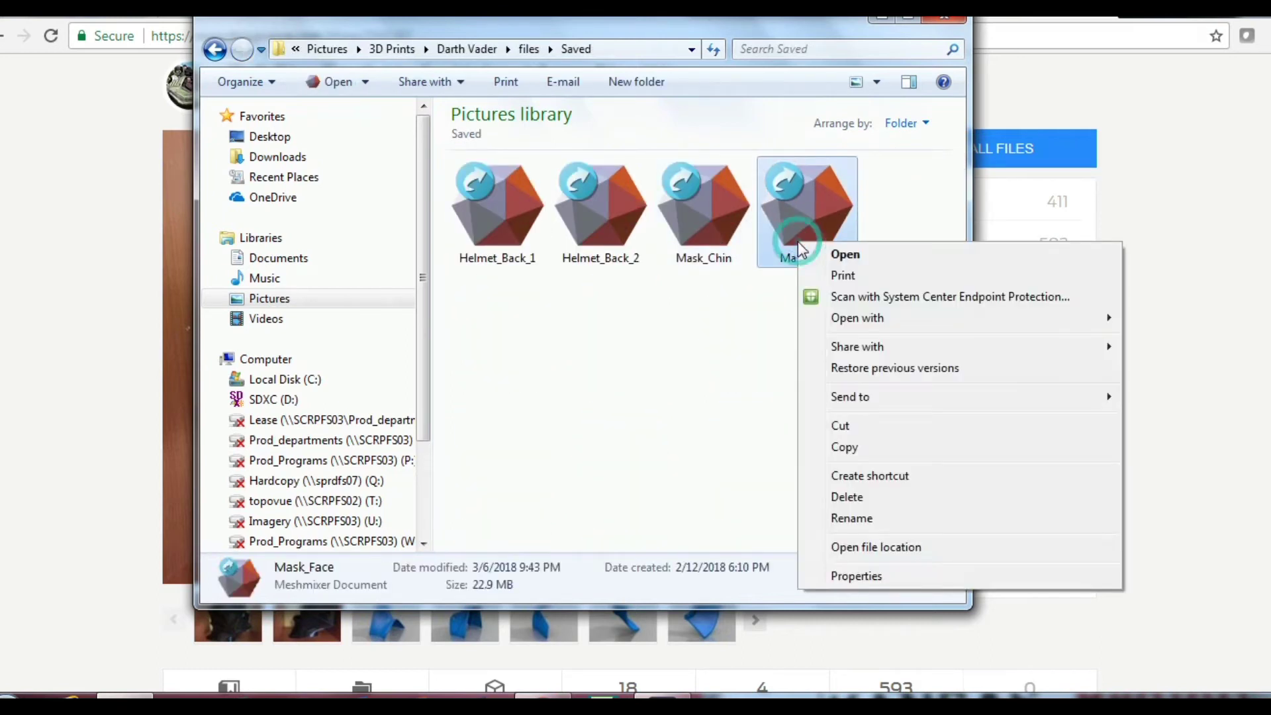
{"action": "mouse_move", "coordinate": [836, 320]}
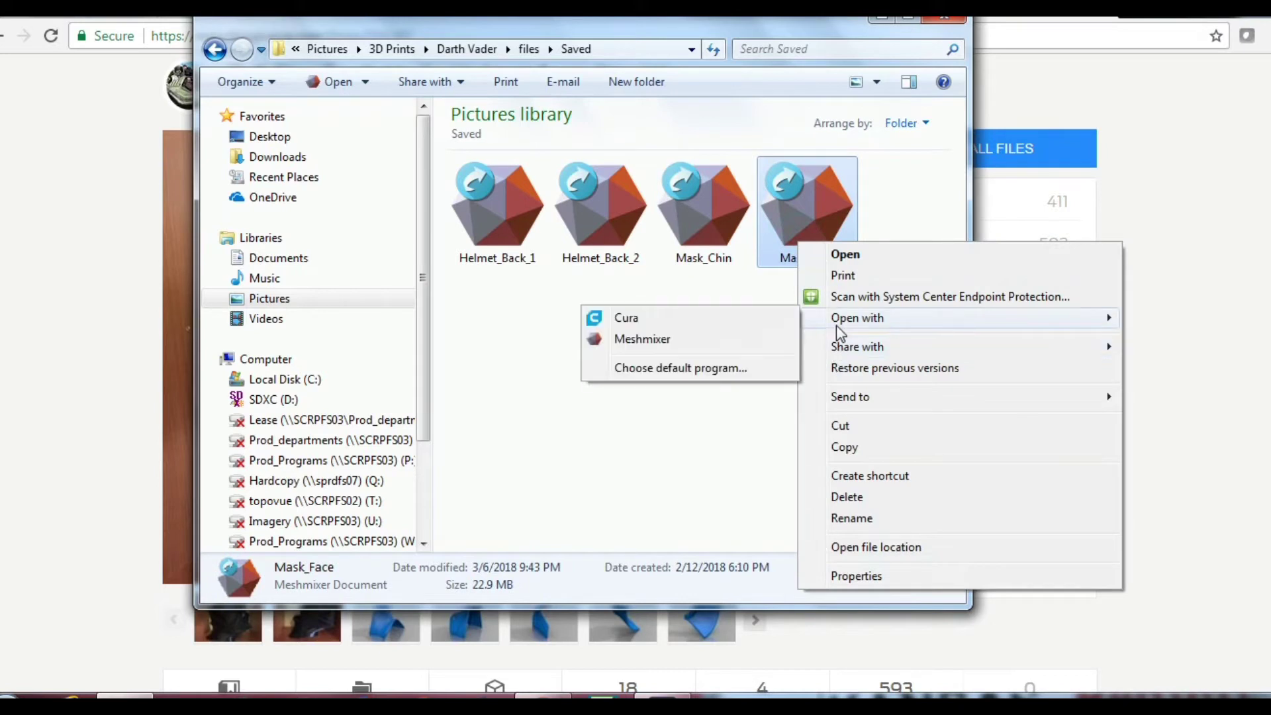
{"action": "left_click", "coordinate": [714, 326]}
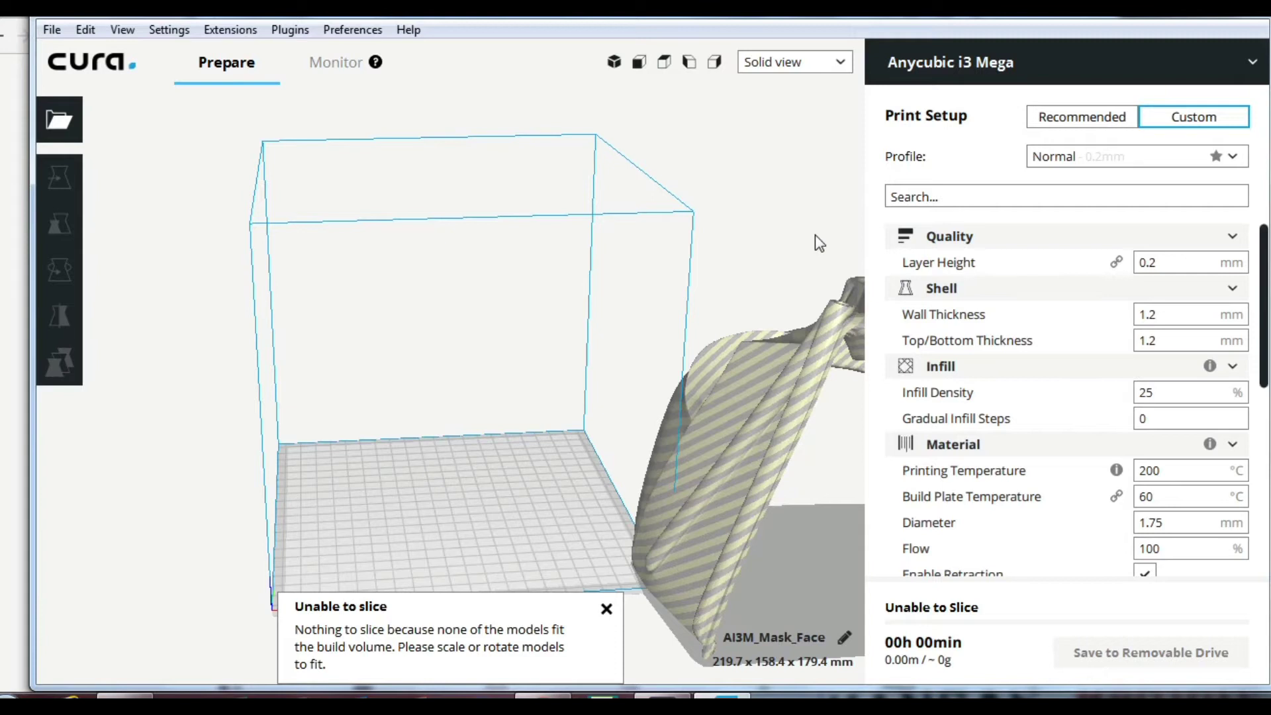
Step: Drag the mask into the build volume and rotate it upright around the red axis
{"action": "left_click", "coordinate": [767, 400]}
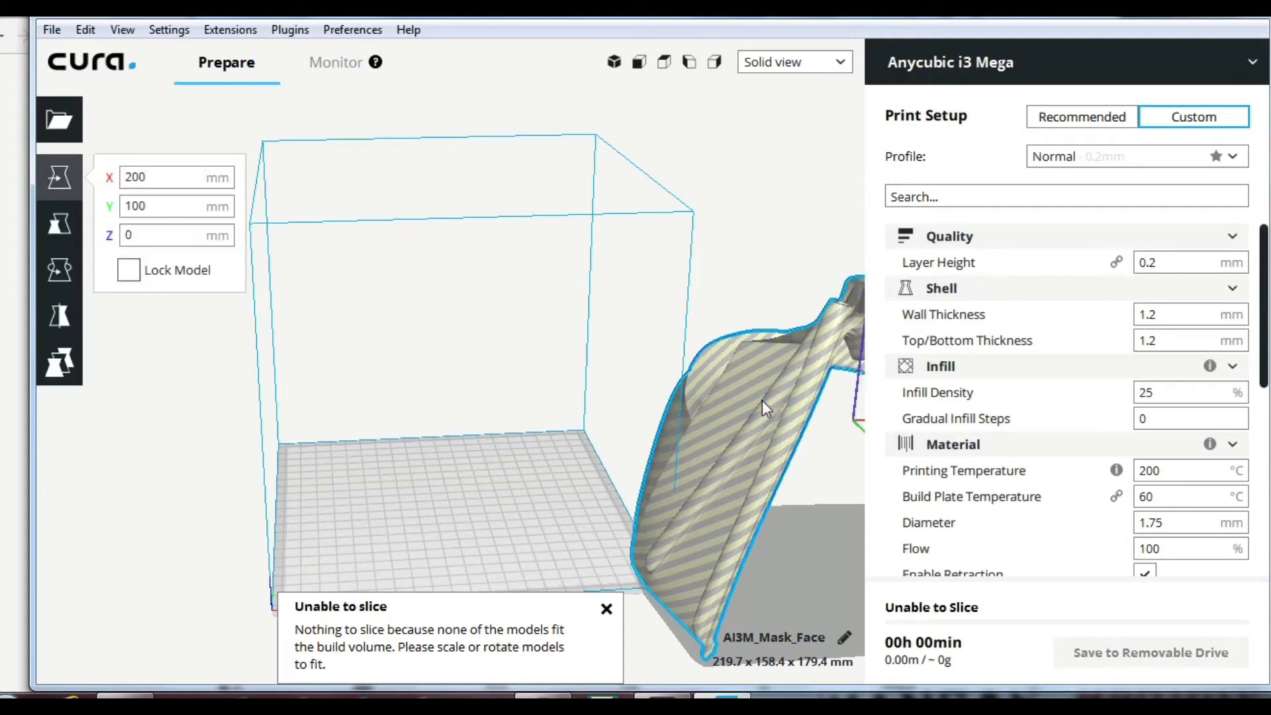
{"action": "left_click_drag", "start_coordinate": [756, 399], "coordinate": [478, 363]}
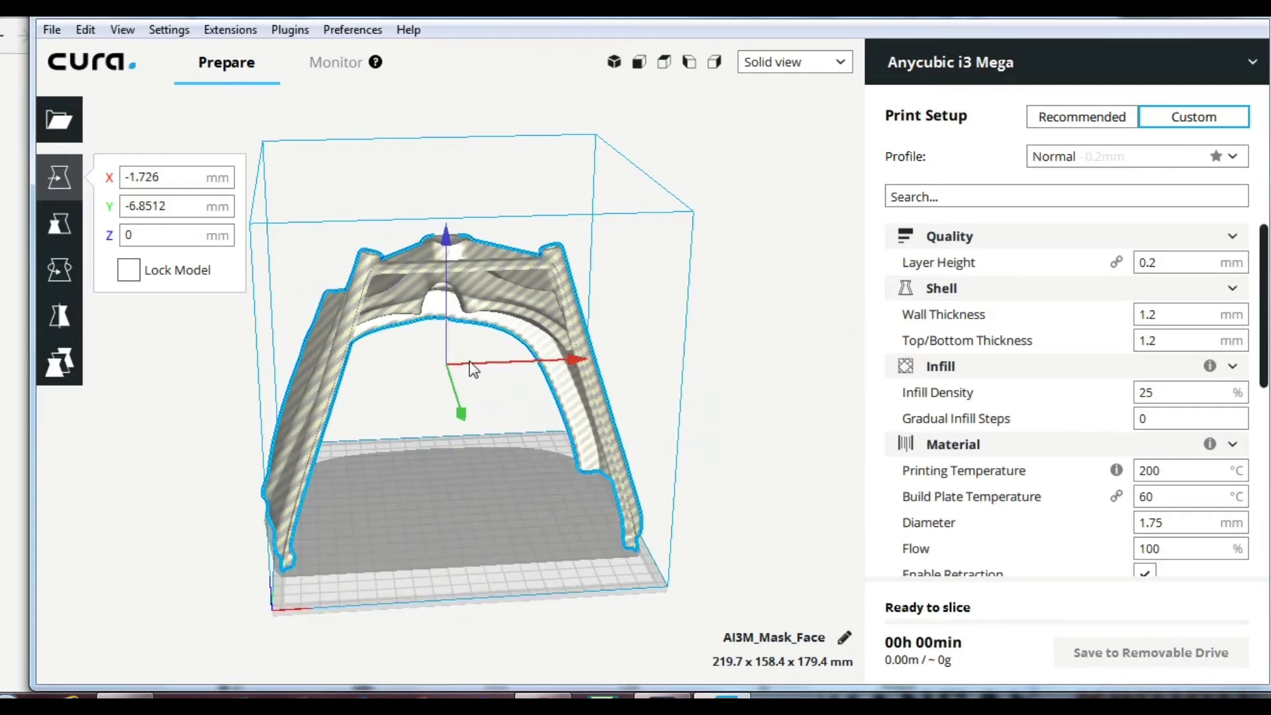
{"action": "left_click", "coordinate": [59, 269]}
{"action": "left_click_drag", "start_coordinate": [452, 268], "coordinate": [454, 399]}
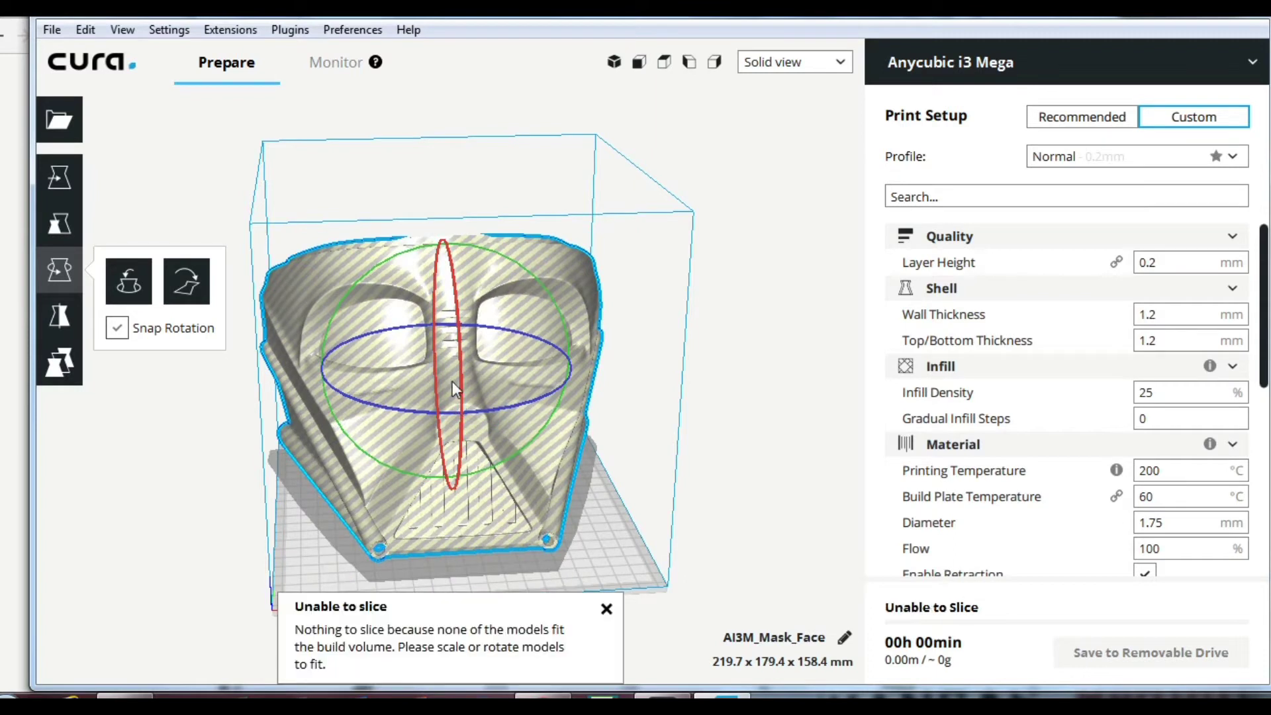
{"action": "left_click_drag", "start_coordinate": [459, 407], "coordinate": [458, 368]}
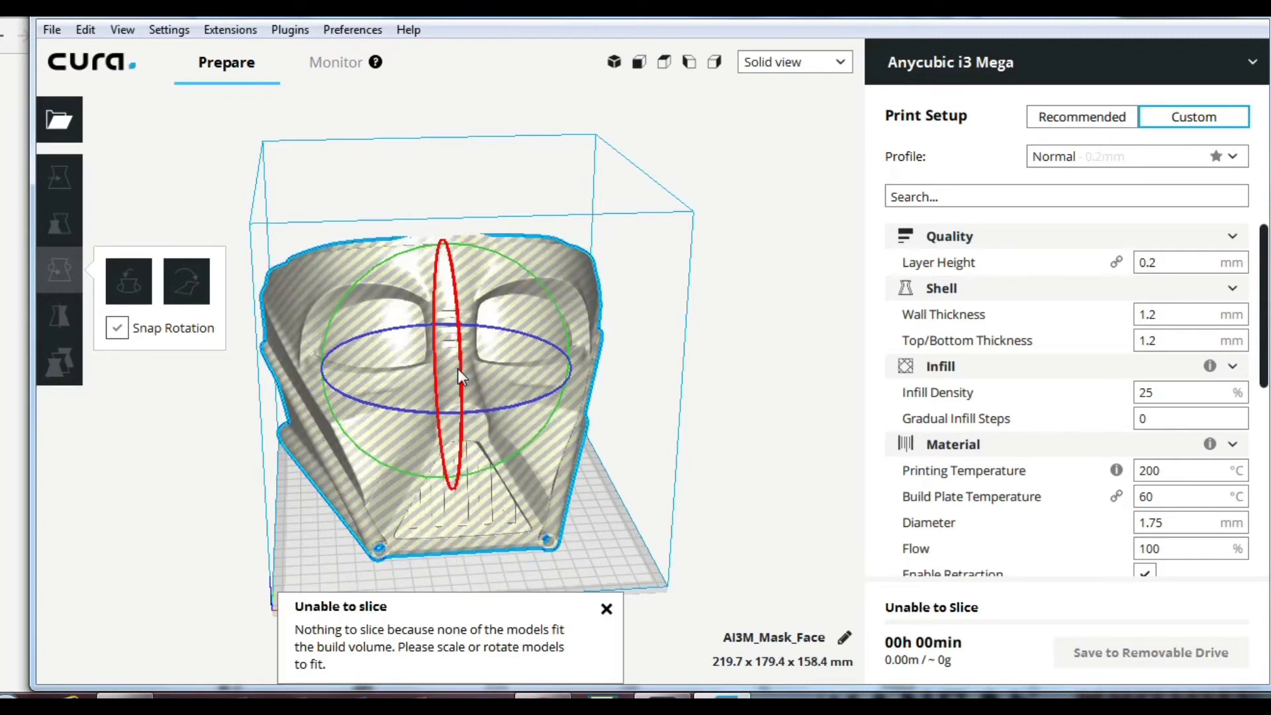
{"action": "left_click", "coordinate": [153, 161]}
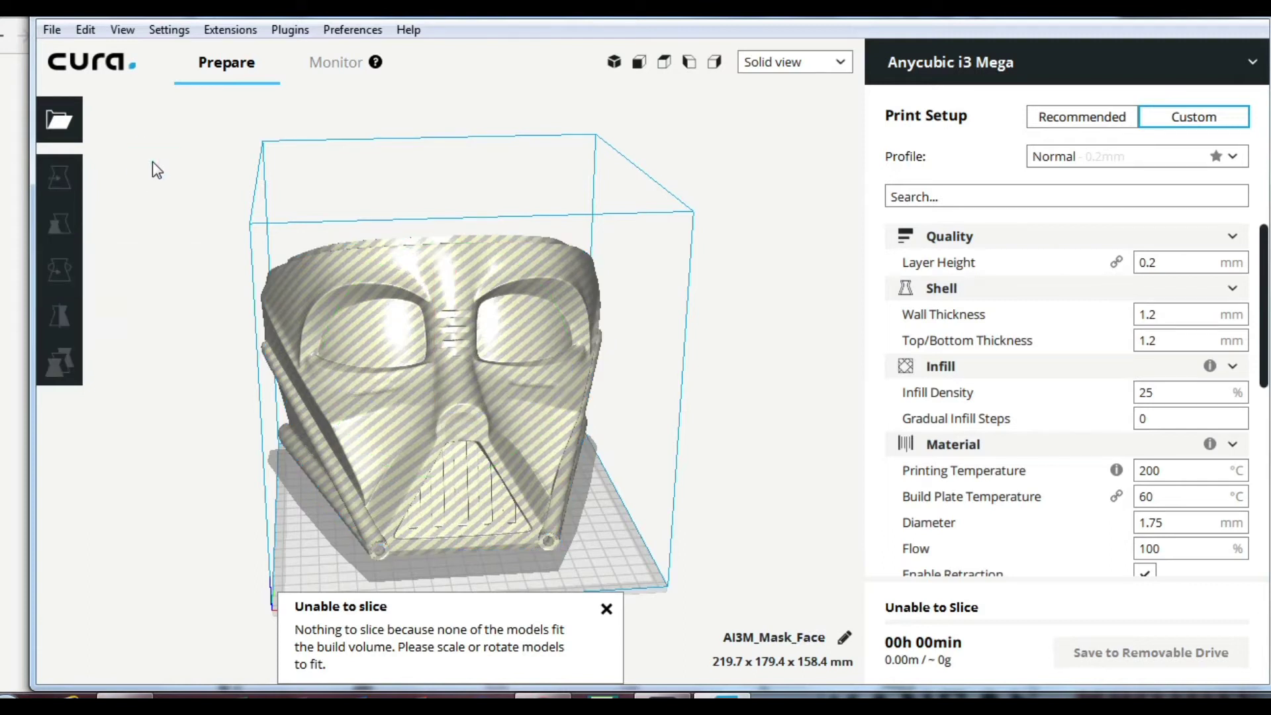
{"action": "left_click", "coordinate": [382, 378]}
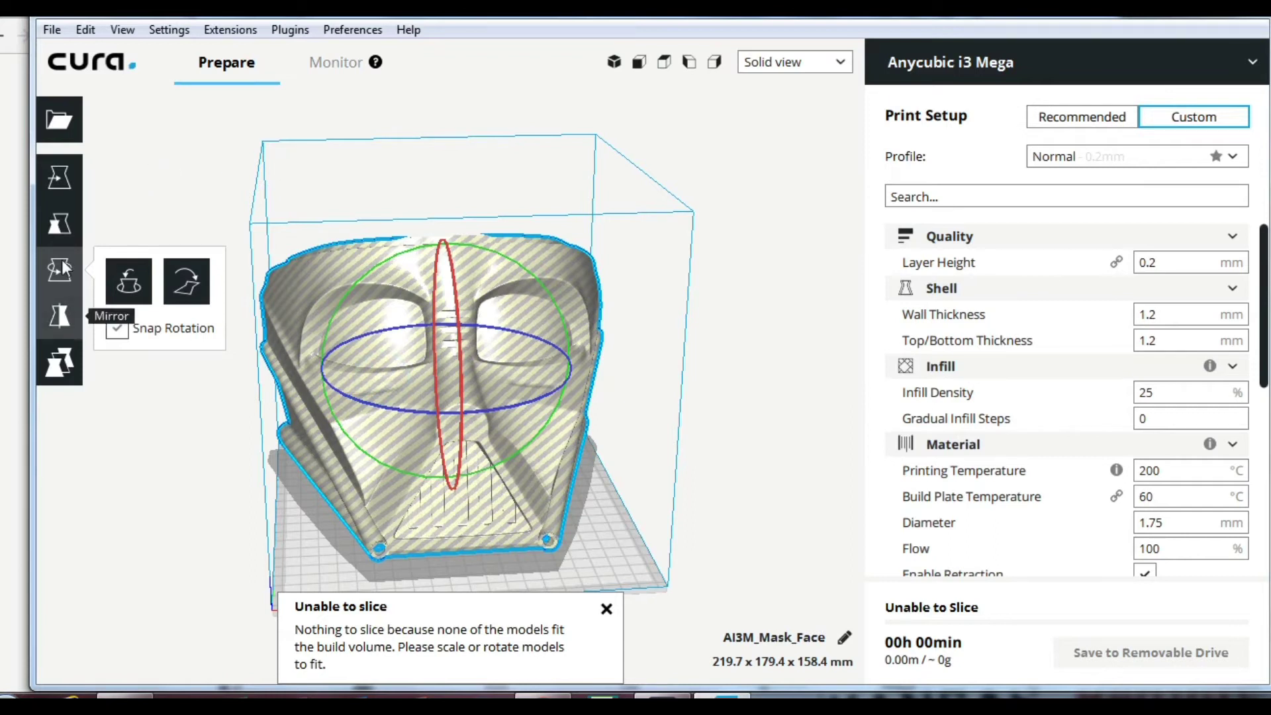
Step: Scale the mask uniformly to 88%
{"action": "left_click", "coordinate": [60, 225]}
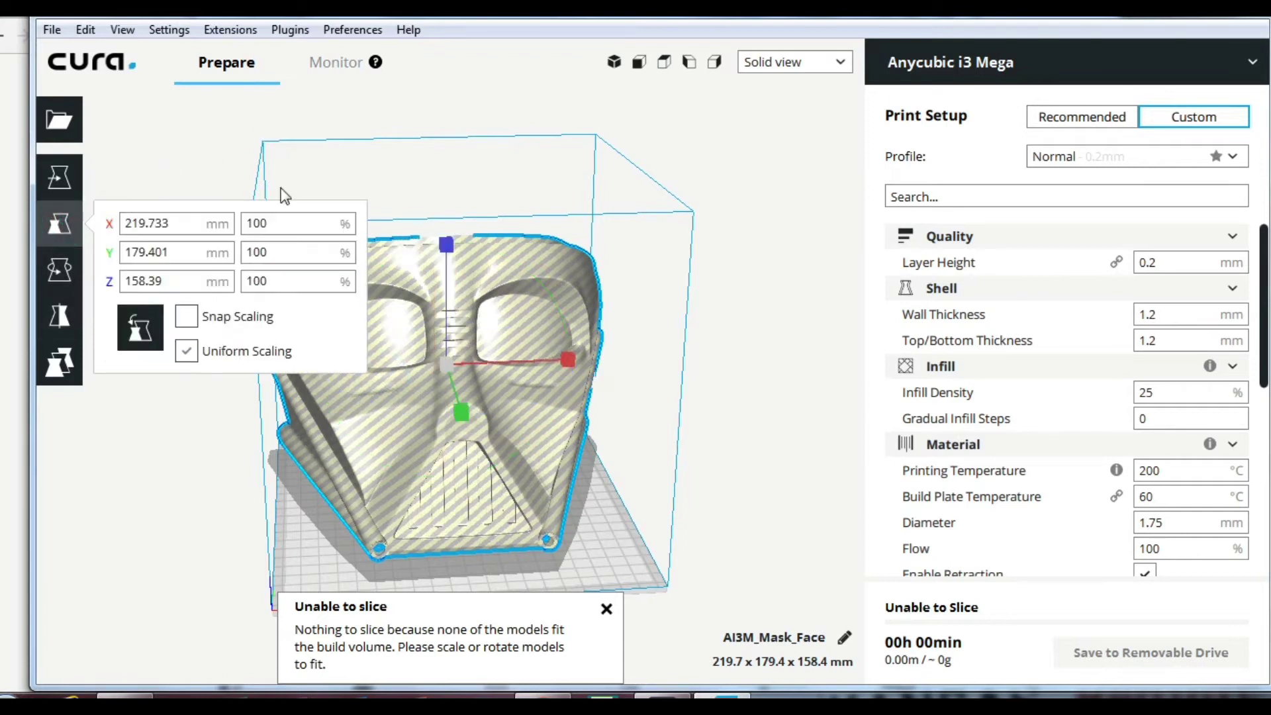
{"action": "double_click", "coordinate": [284, 224]}
{"action": "type", "text": "86"}
{"action": "key", "text": "BackSpace"}
{"action": "type", "text": "8"}
{"action": "left_click", "coordinate": [283, 248]}
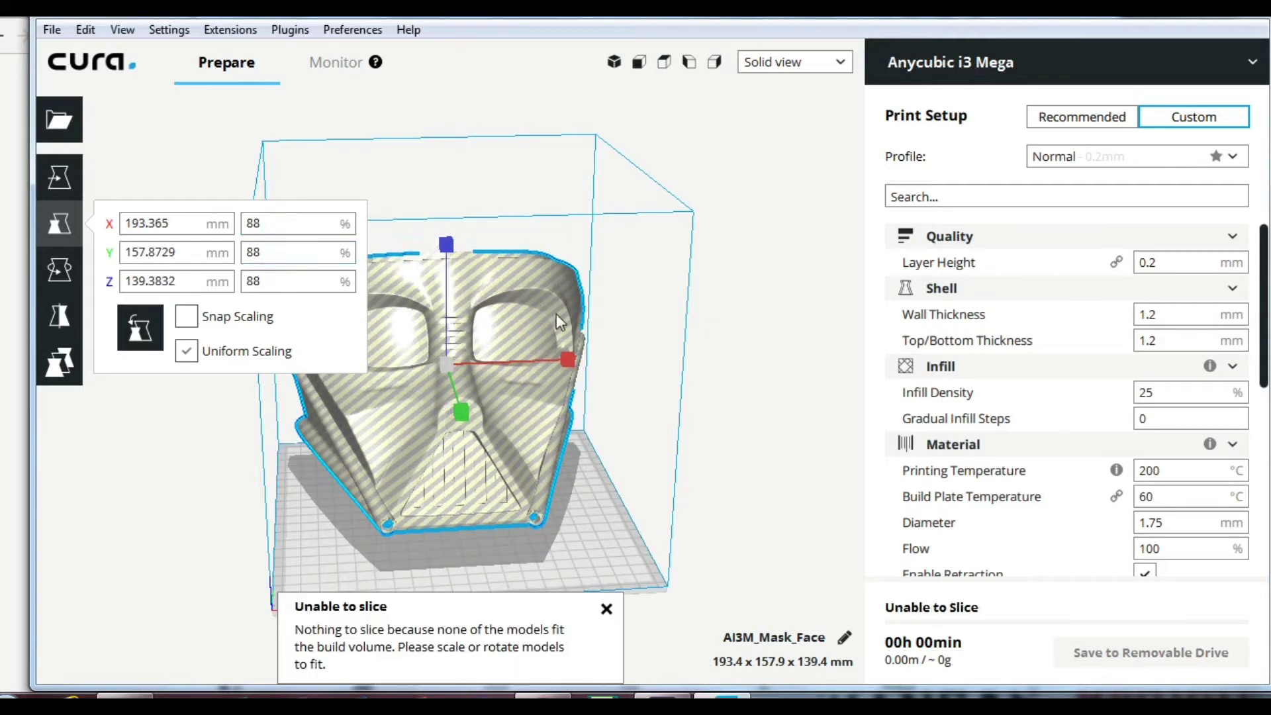
{"action": "left_click", "coordinate": [742, 223]}
{"action": "left_click", "coordinate": [440, 379]}
Step: Set the mask's X, Y and Z position all to 0
{"action": "left_click", "coordinate": [59, 177]}
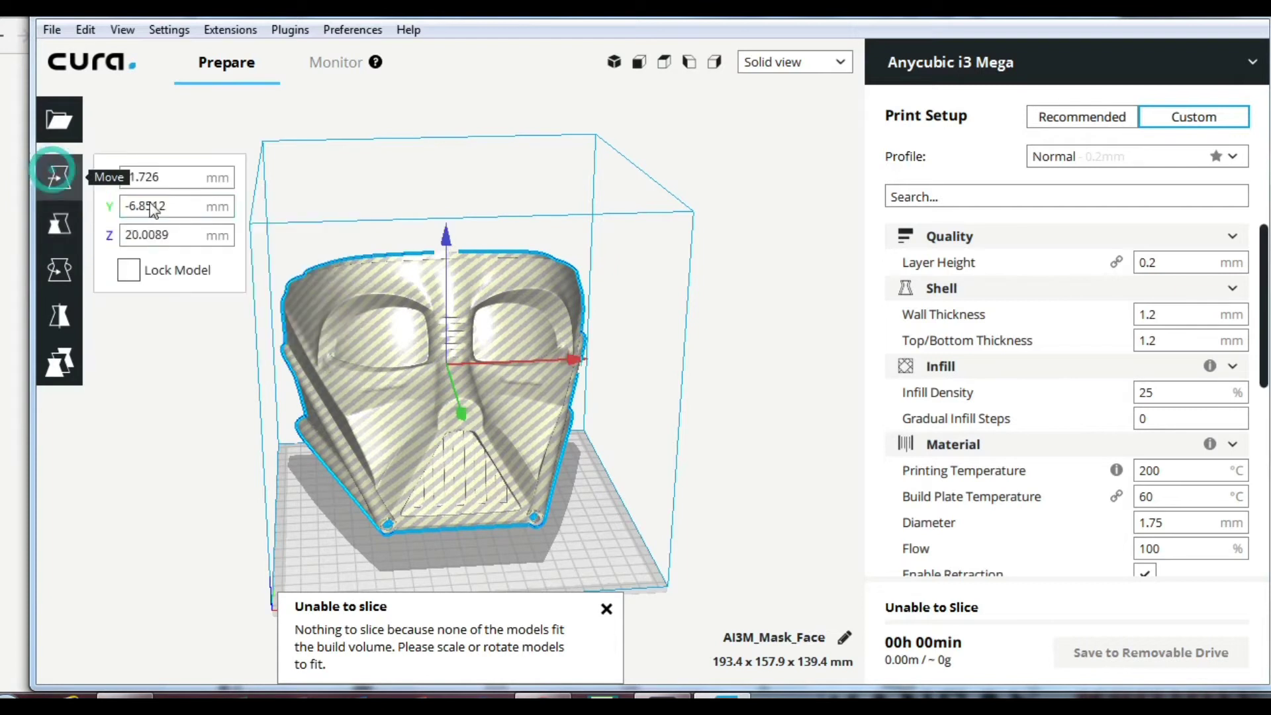
{"action": "double_click", "coordinate": [172, 178]}
{"action": "type", "text": "0"}
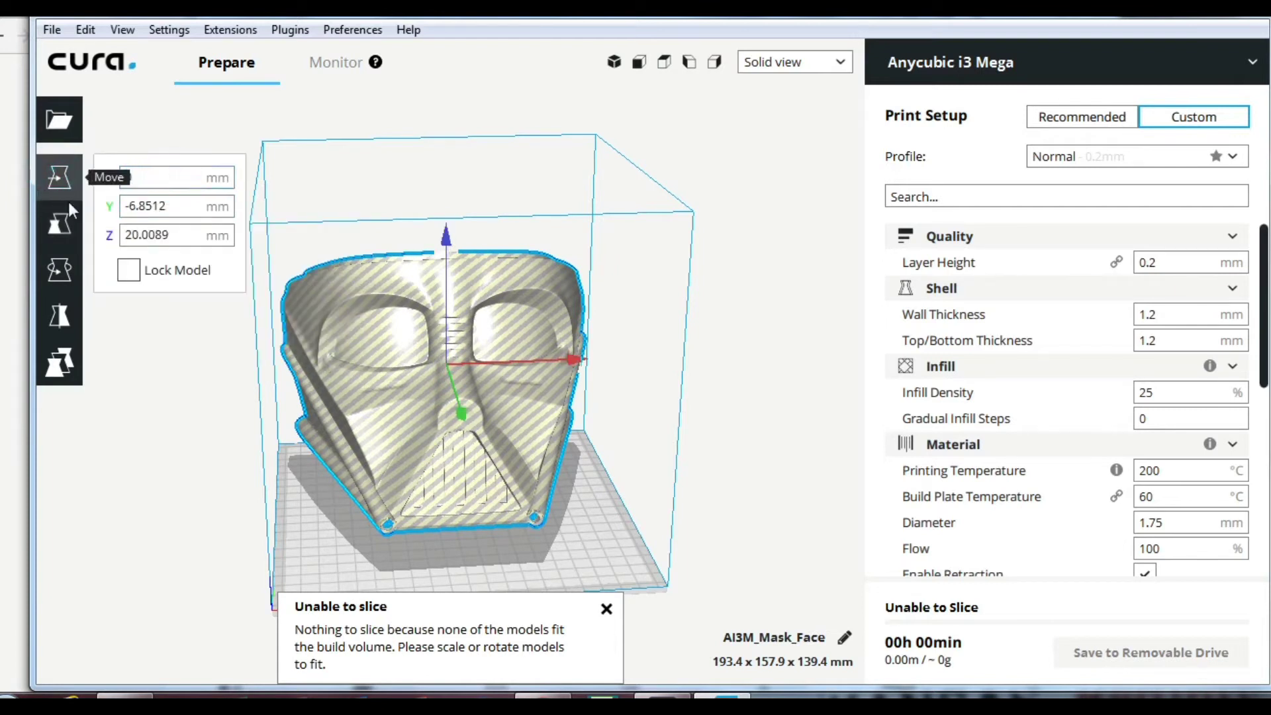
{"action": "left_click", "coordinate": [188, 211]}
{"action": "double_click", "coordinate": [171, 206]}
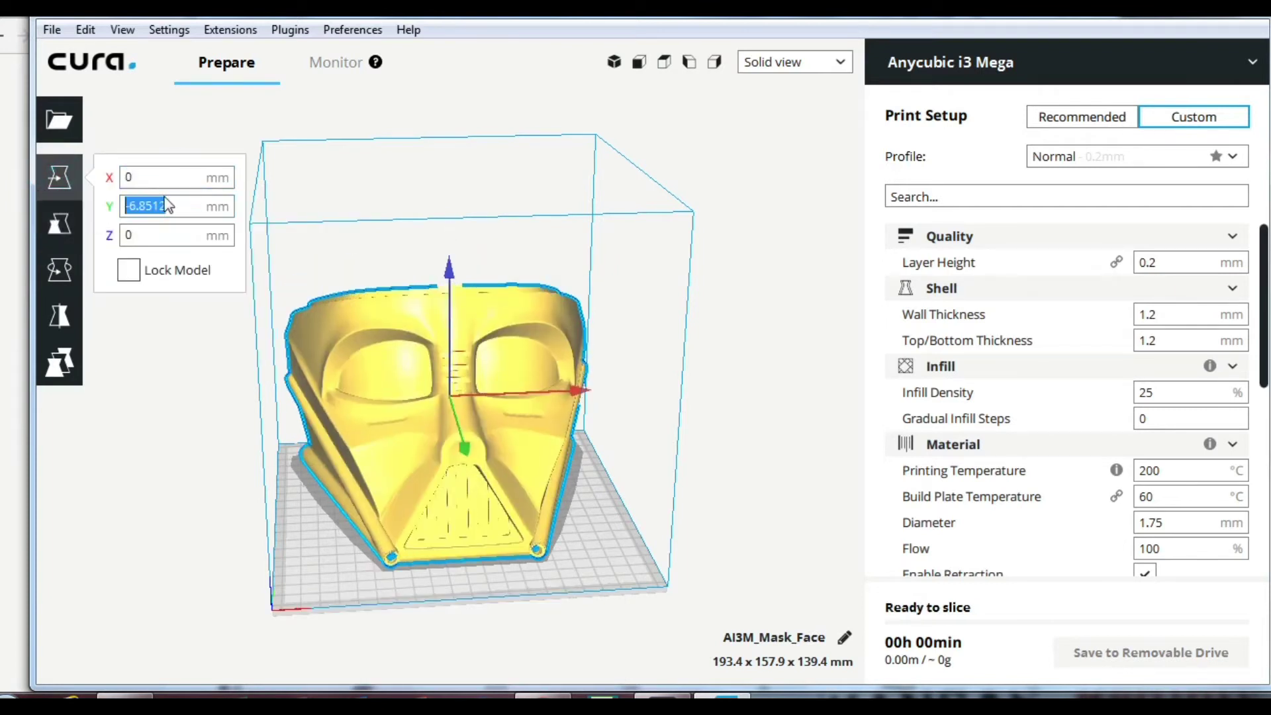
{"action": "type", "text": "0"}
{"action": "double_click", "coordinate": [174, 236]}
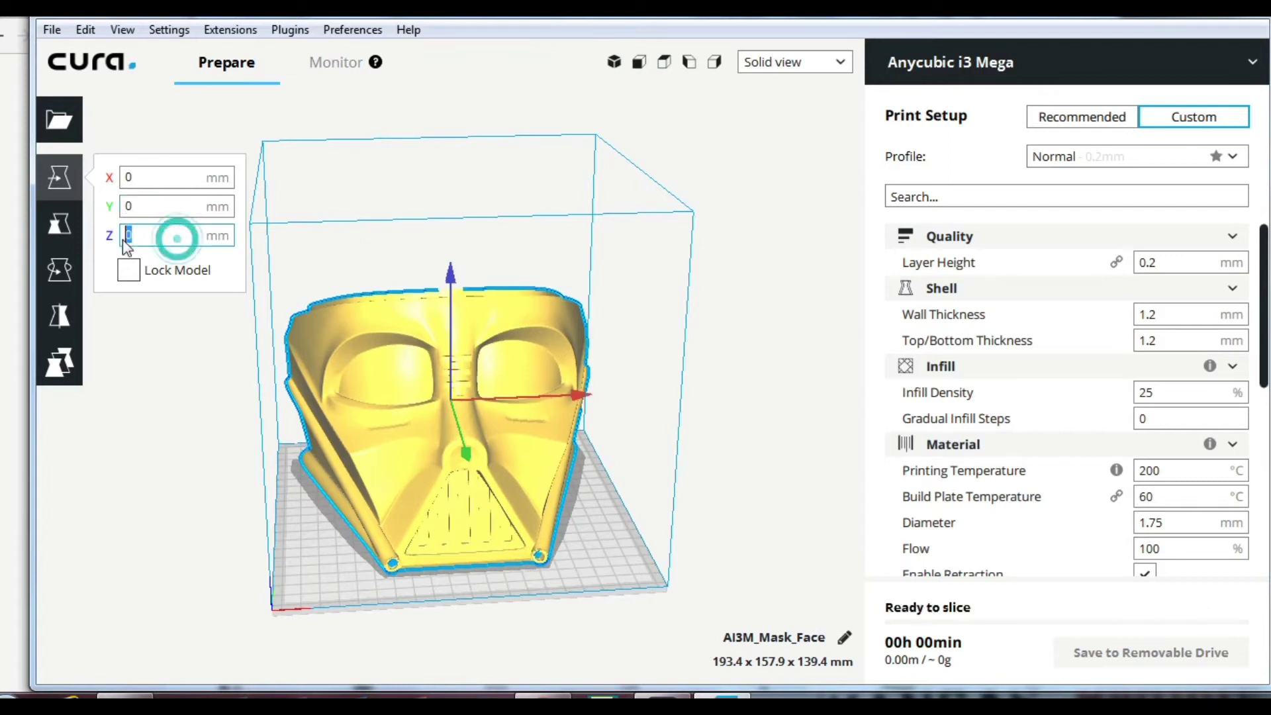
{"action": "type", "text": "0"}
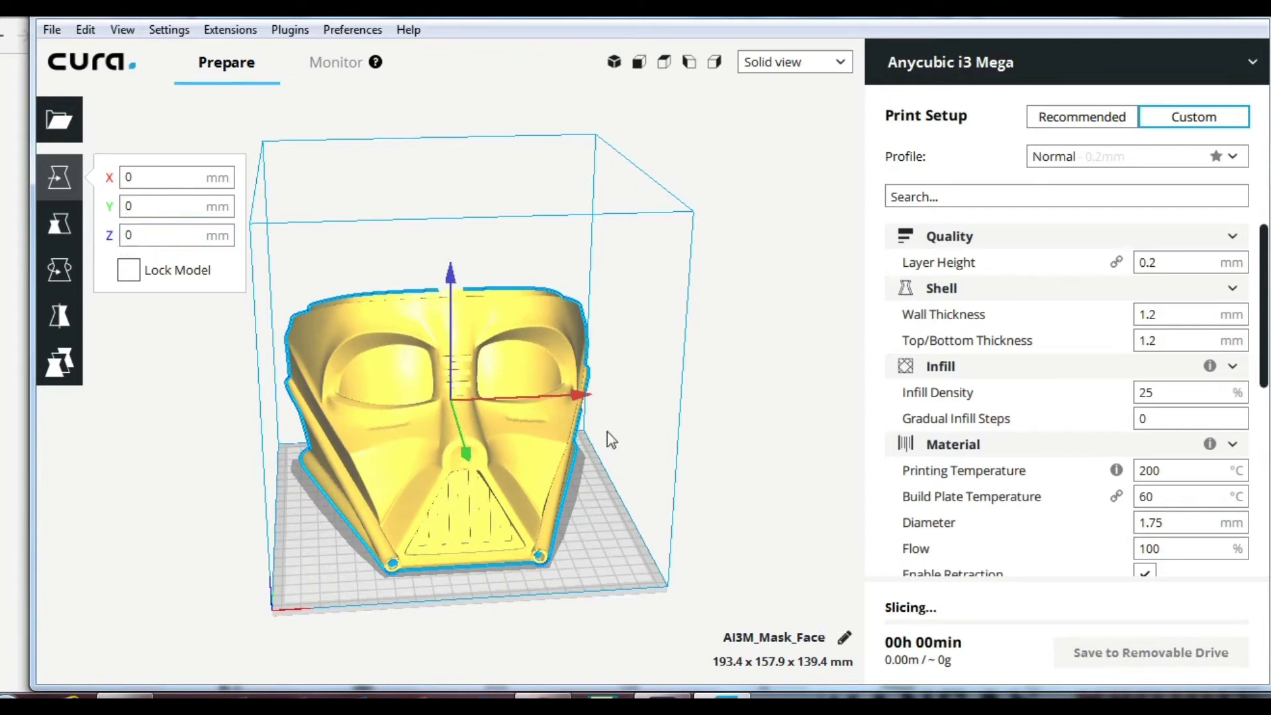
{"action": "left_click", "coordinate": [614, 520]}
{"action": "left_click", "coordinate": [663, 62]}
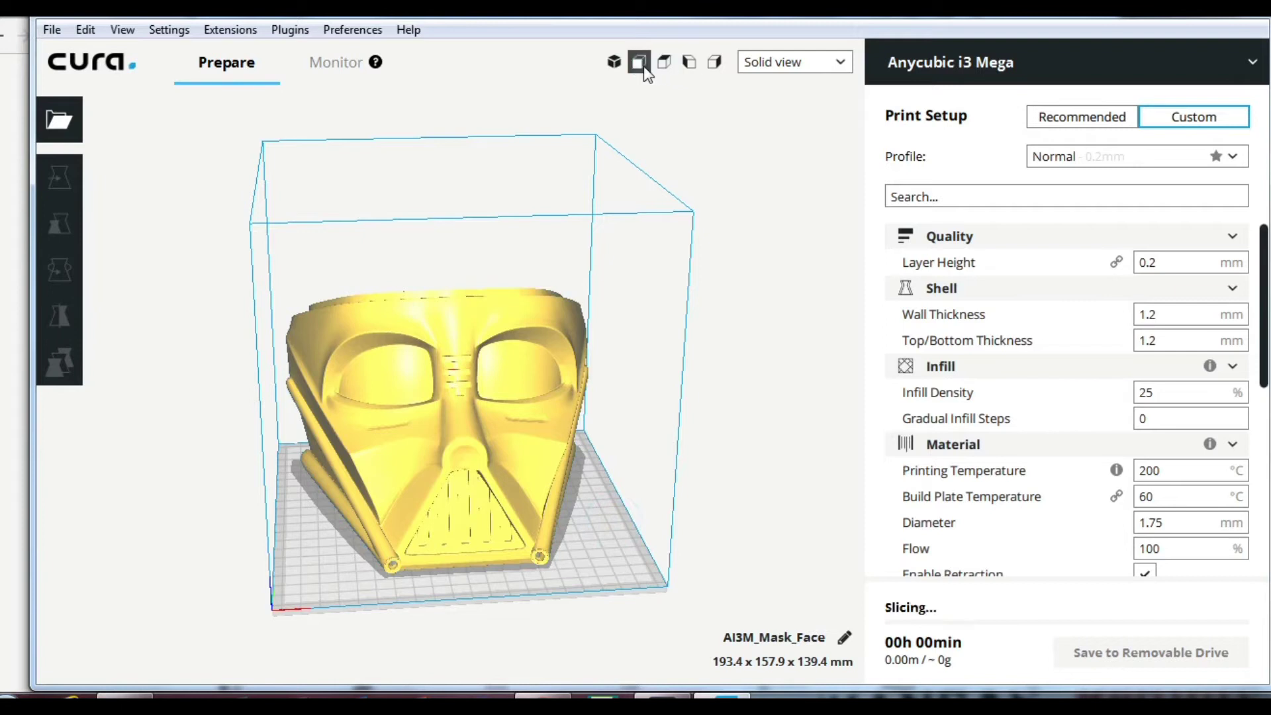
{"action": "left_click", "coordinate": [666, 63]}
{"action": "left_click", "coordinate": [689, 62]}
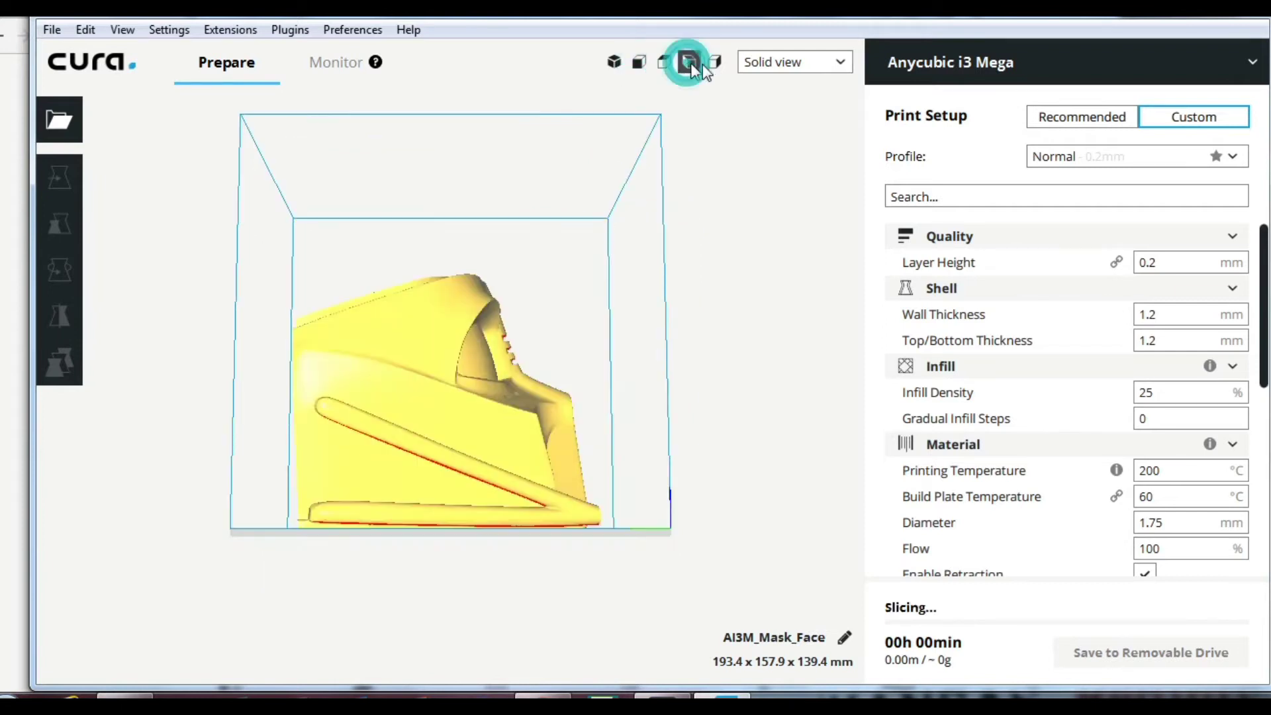
{"action": "left_click", "coordinate": [722, 66]}
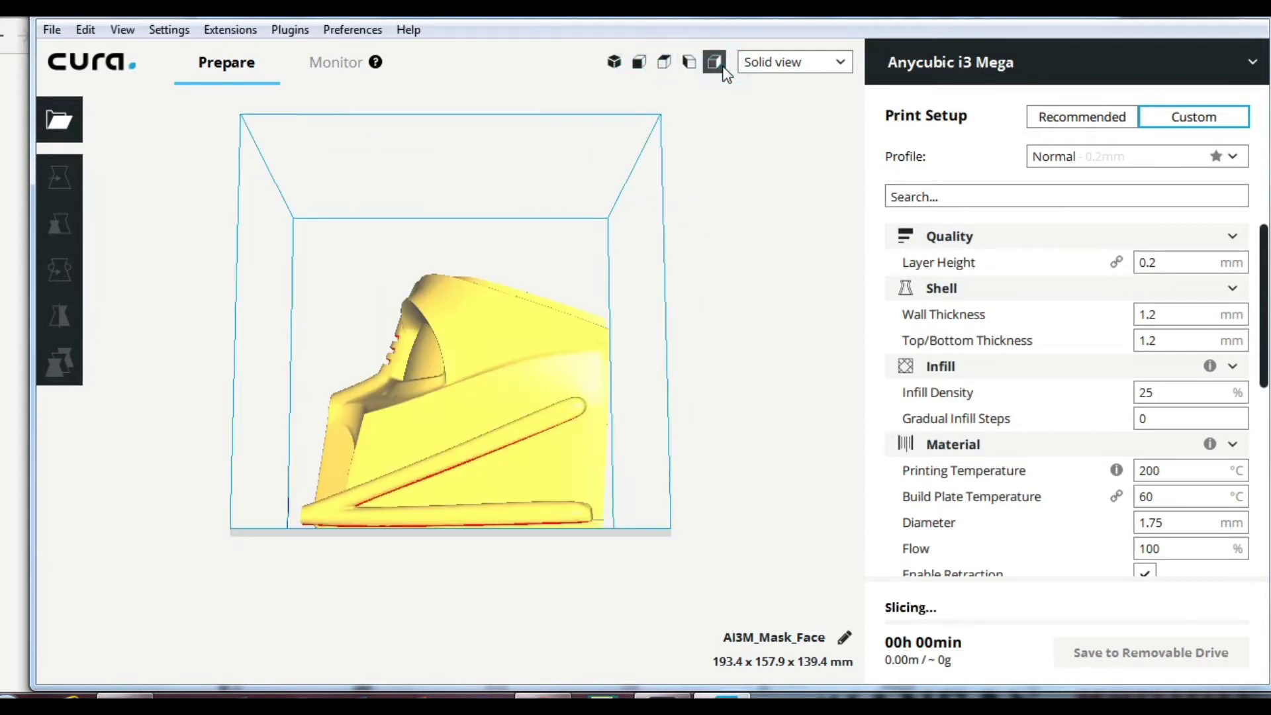
{"action": "left_click", "coordinate": [639, 64]}
{"action": "left_click", "coordinate": [613, 62]}
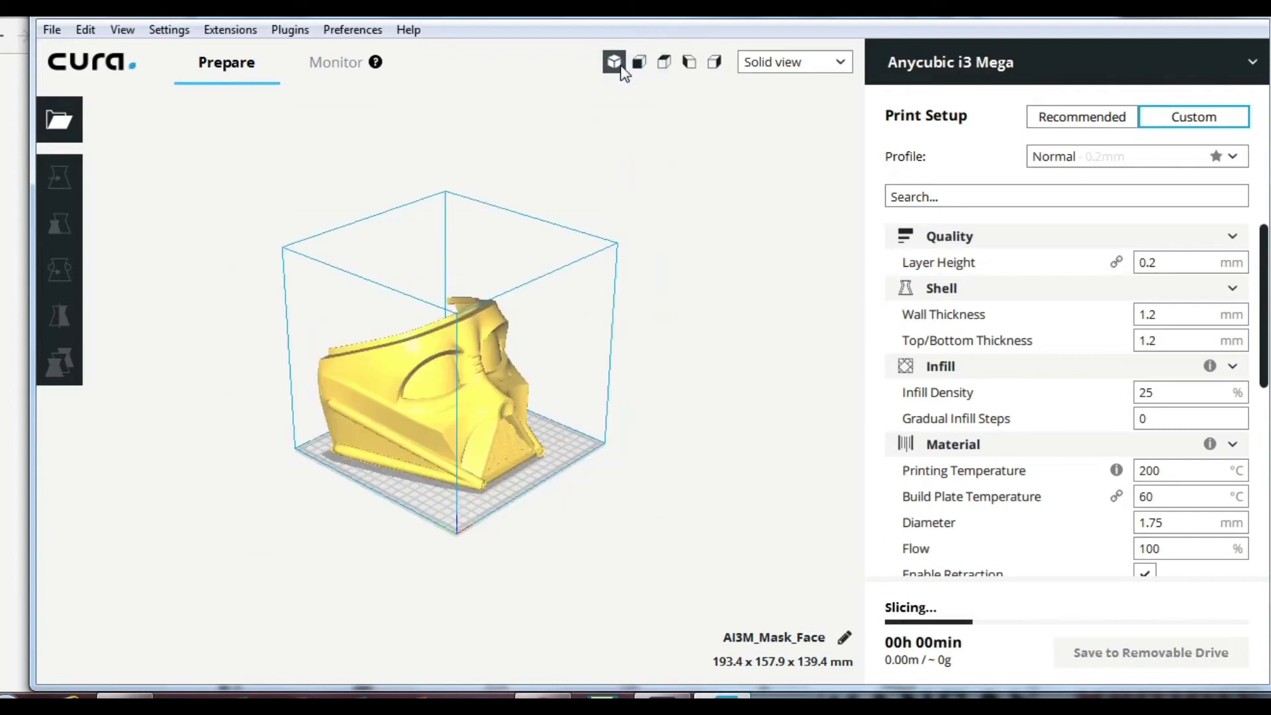
{"action": "left_click", "coordinate": [431, 358]}
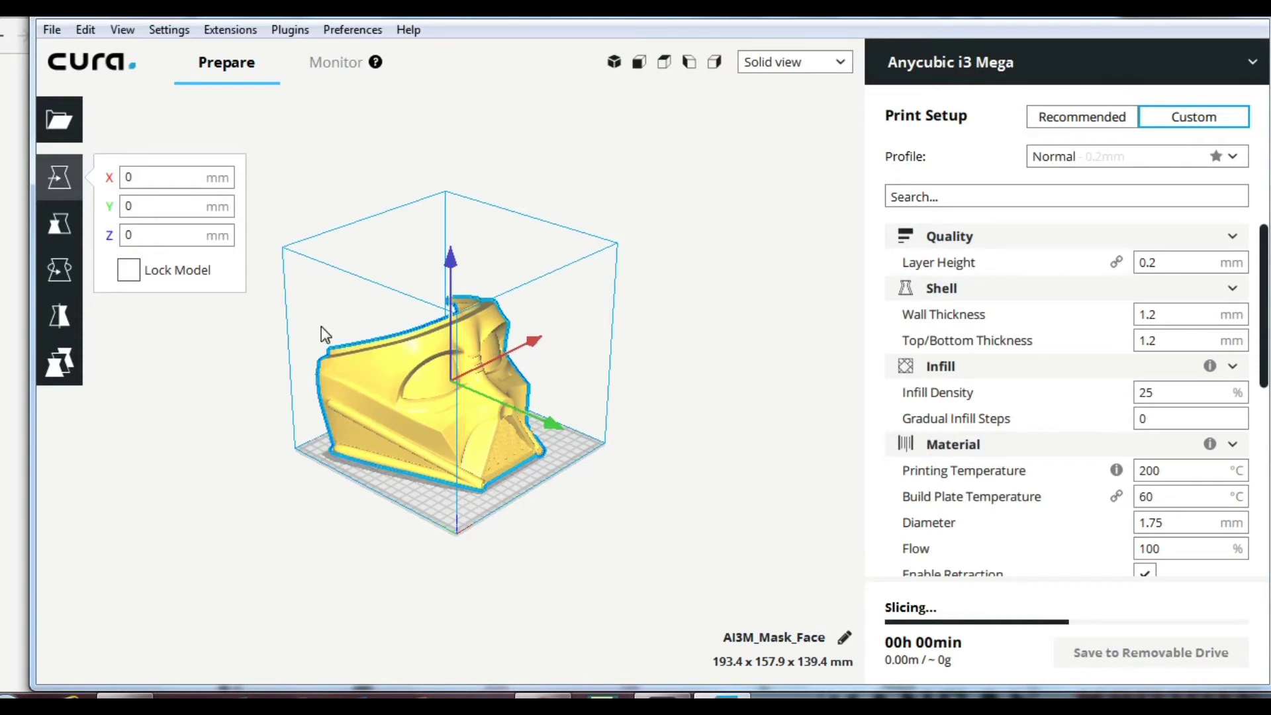
Step: Tip the mask about -105° onto its back and sink it roughly 96 mm below the plate
{"action": "left_click", "coordinate": [63, 266]}
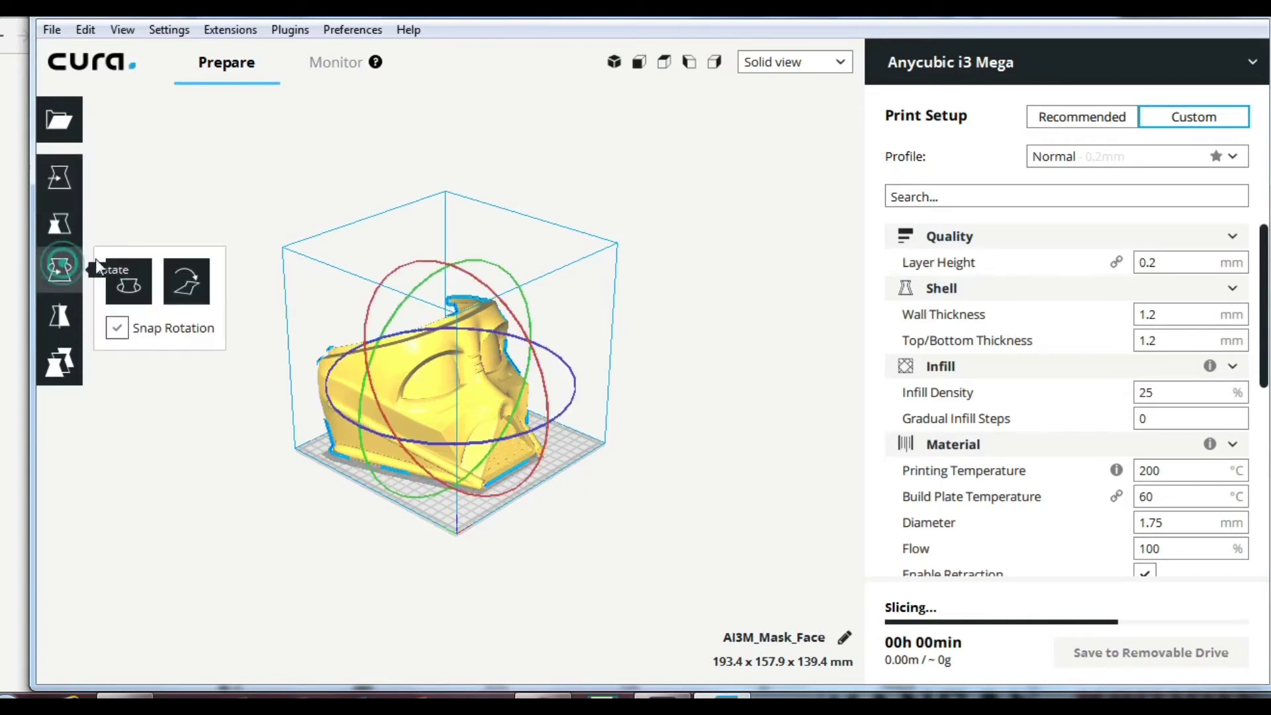
{"action": "left_click", "coordinate": [668, 65]}
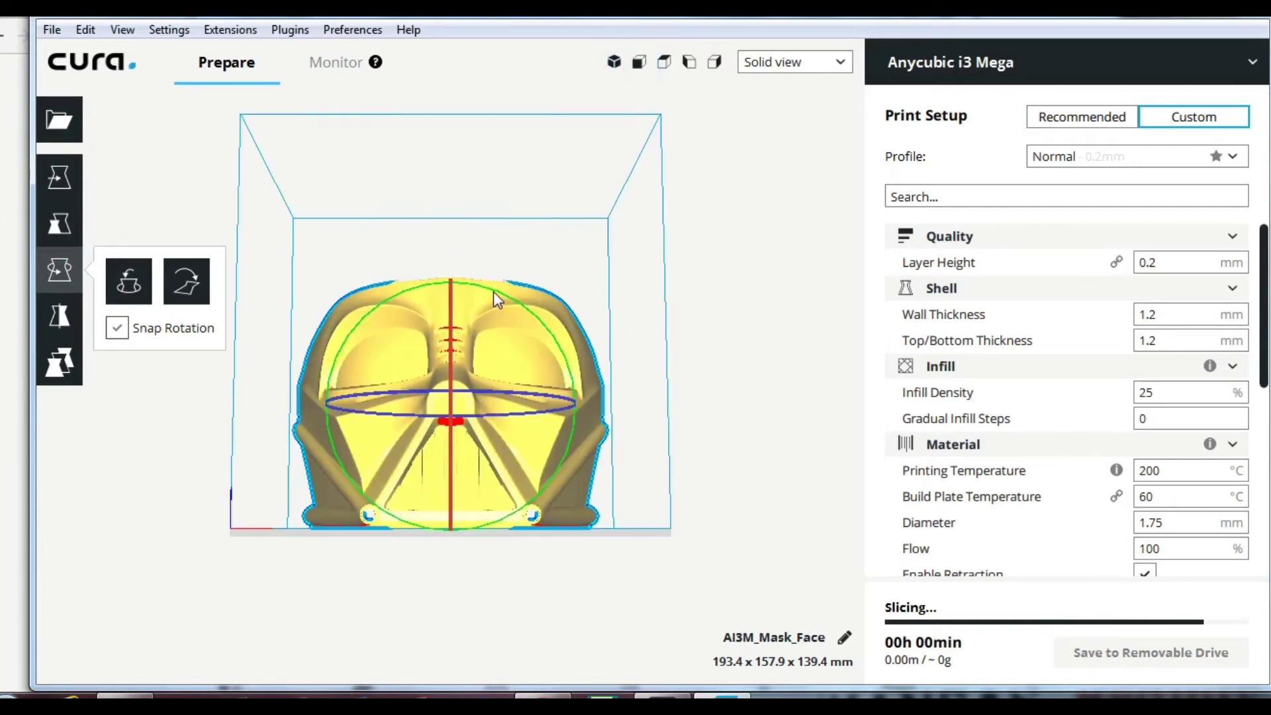
{"action": "left_click_drag", "start_coordinate": [493, 291], "coordinate": [549, 502]}
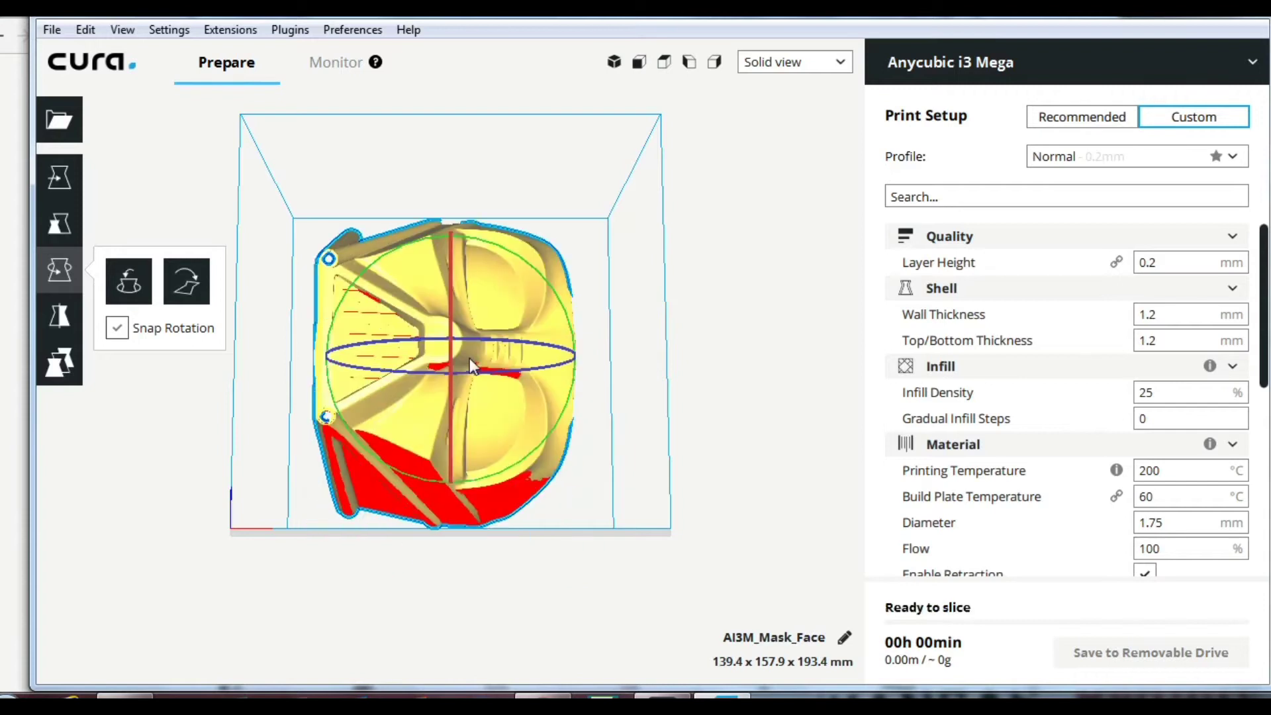
{"action": "left_click", "coordinate": [77, 177]}
{"action": "left_click_drag", "start_coordinate": [450, 233], "coordinate": [455, 402]}
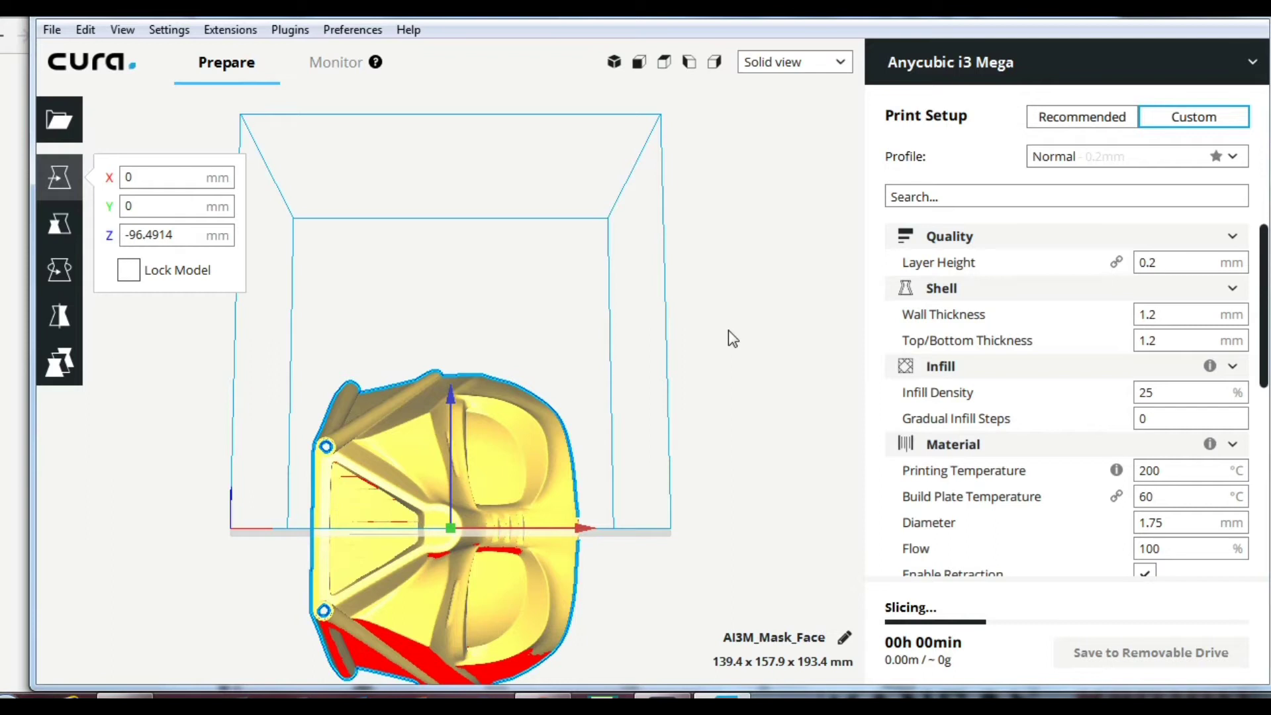
{"action": "left_click", "coordinate": [163, 176]}
Step: Reset the mask to 100% uniform scale and sink it further to about -109.72 mm Z
{"action": "left_click", "coordinate": [55, 224]}
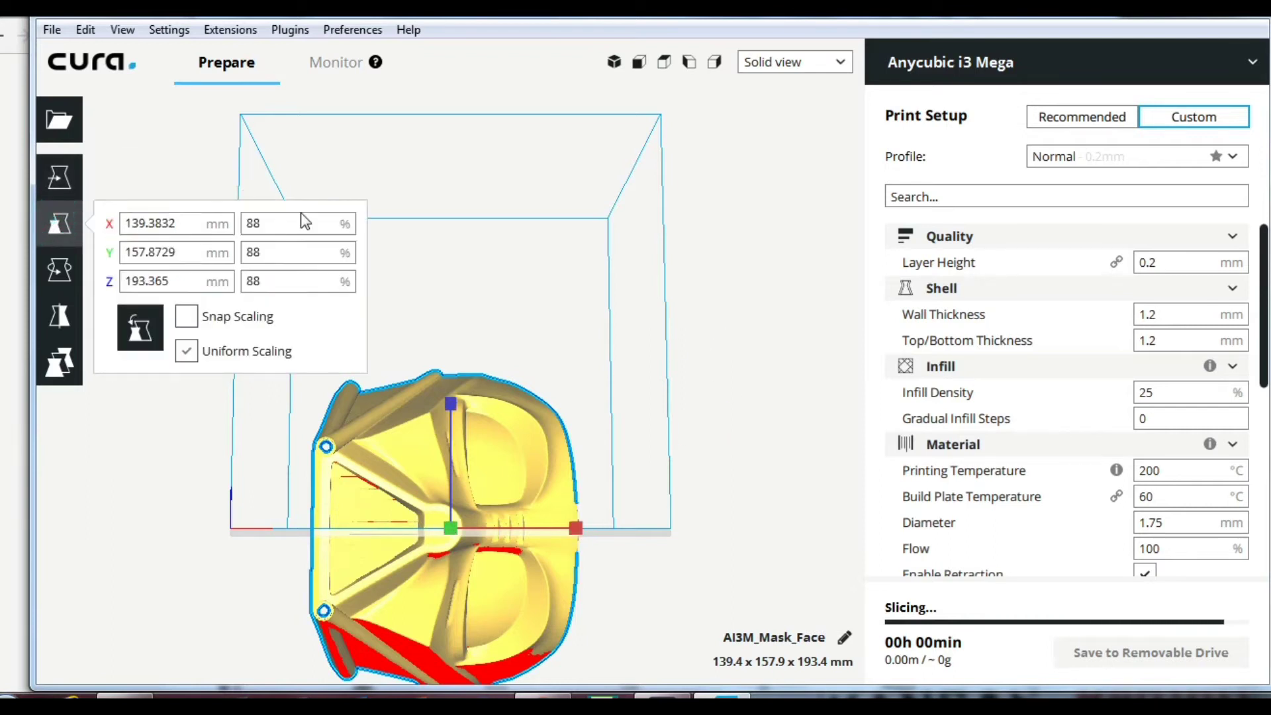
{"action": "left_click", "coordinate": [278, 221]}
{"action": "type", "text": "100"}
{"action": "left_click", "coordinate": [287, 252]}
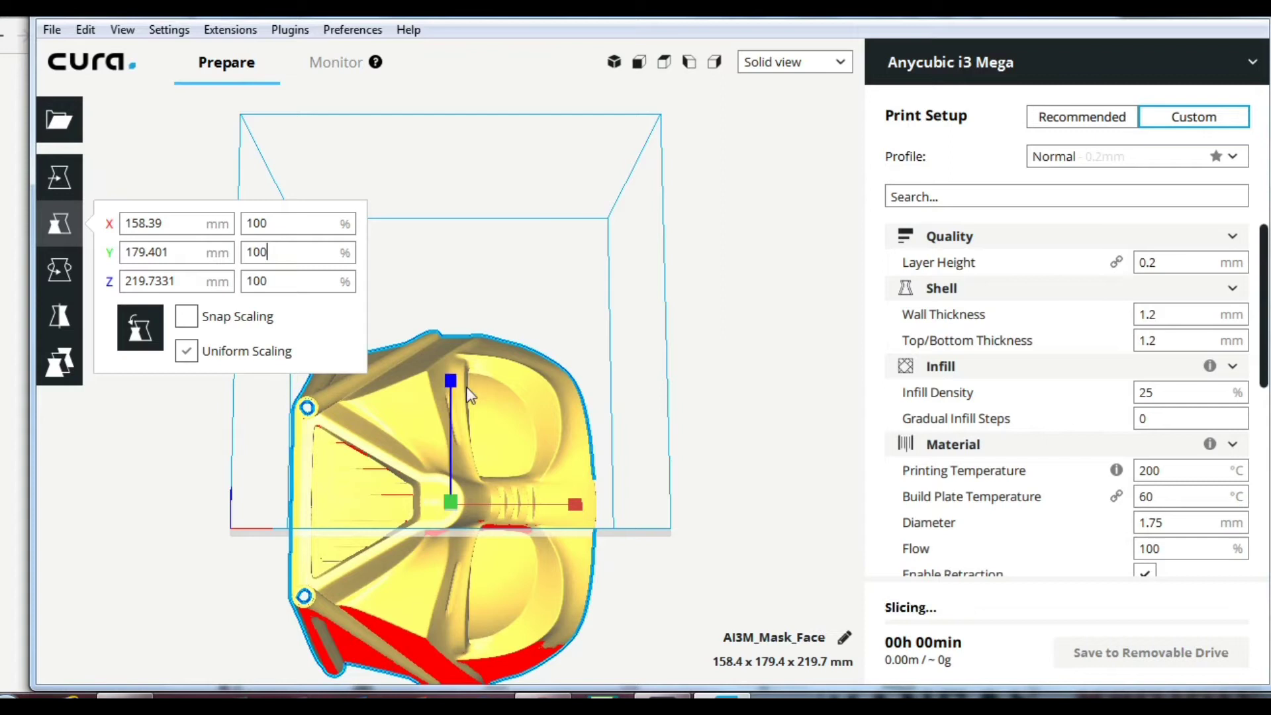
{"action": "left_click", "coordinate": [43, 181]}
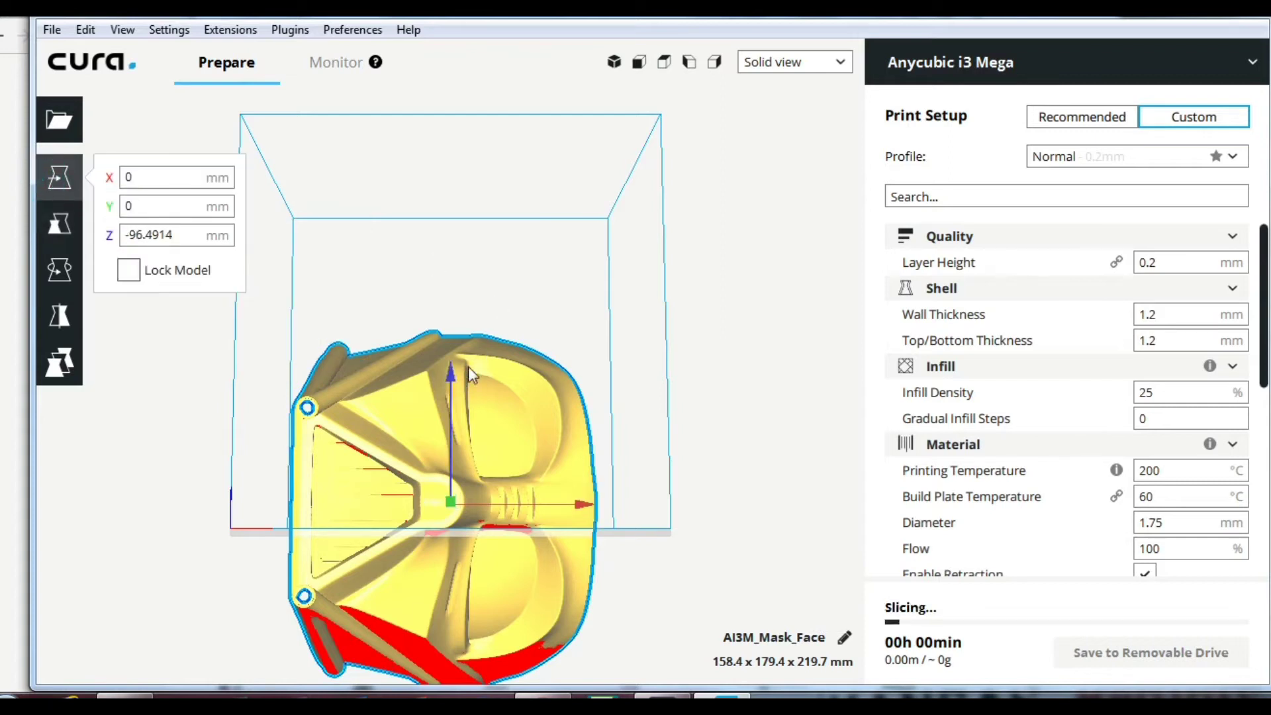
{"action": "left_click_drag", "start_coordinate": [451, 381], "coordinate": [452, 399]}
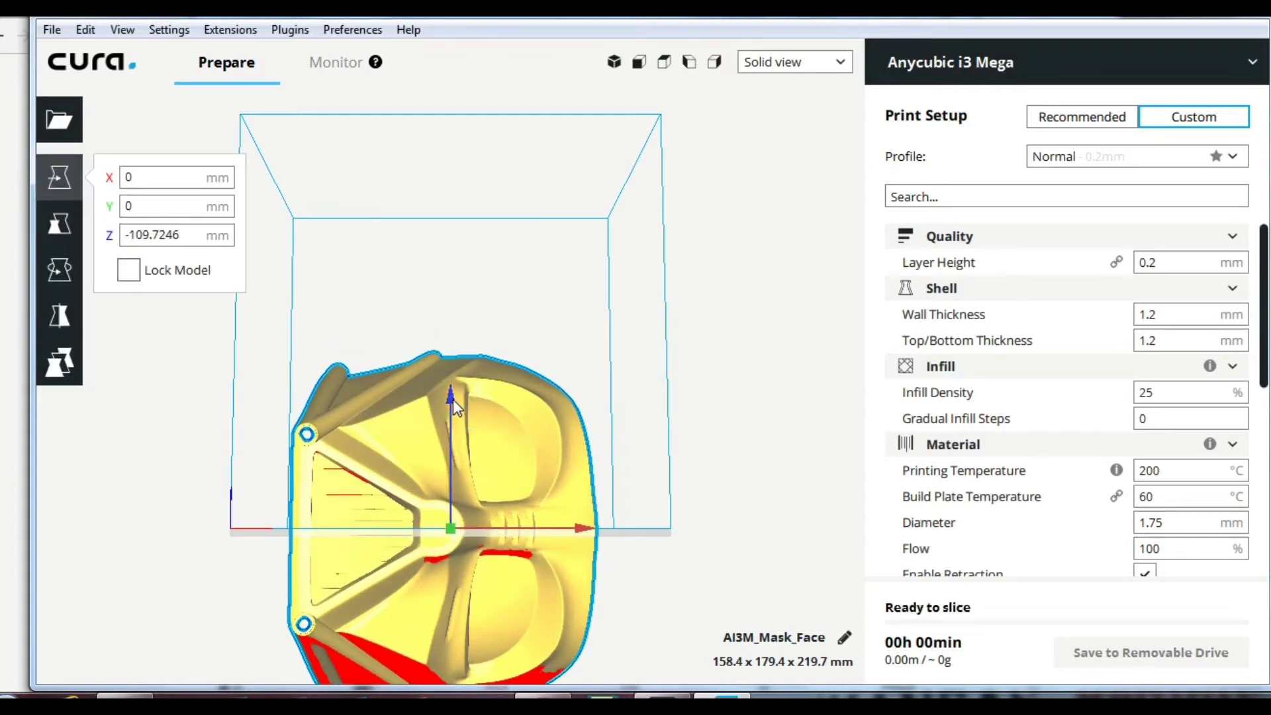
{"action": "left_click", "coordinate": [52, 31]}
Step: Cancel the Open dialog and start a new project, confirming the build plate clear
{"action": "left_click", "coordinate": [76, 77]}
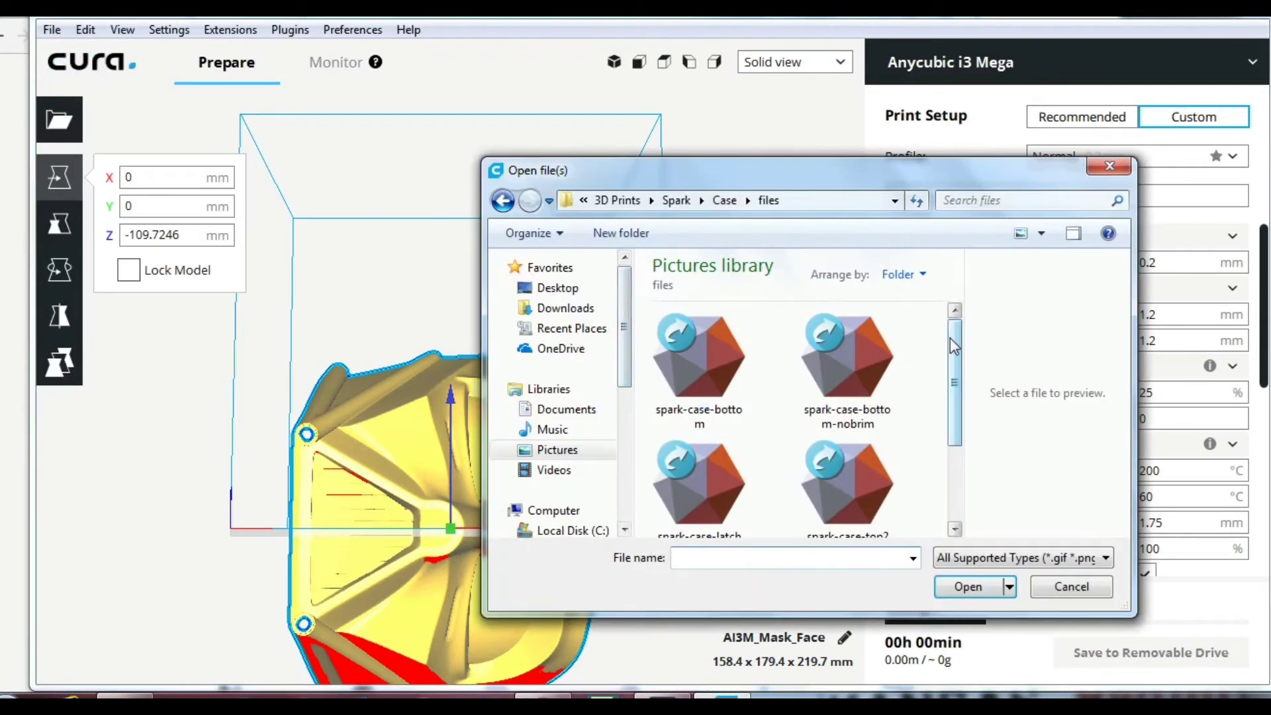
{"action": "mouse_move", "coordinate": [950, 339]}
{"action": "left_mouse_down"}
{"action": "mouse_move", "coordinate": [955, 394]}
{"action": "mouse_move", "coordinate": [953, 323]}
{"action": "mouse_move", "coordinate": [959, 359]}
{"action": "left_mouse_up"}
{"action": "left_click", "coordinate": [1100, 582]}
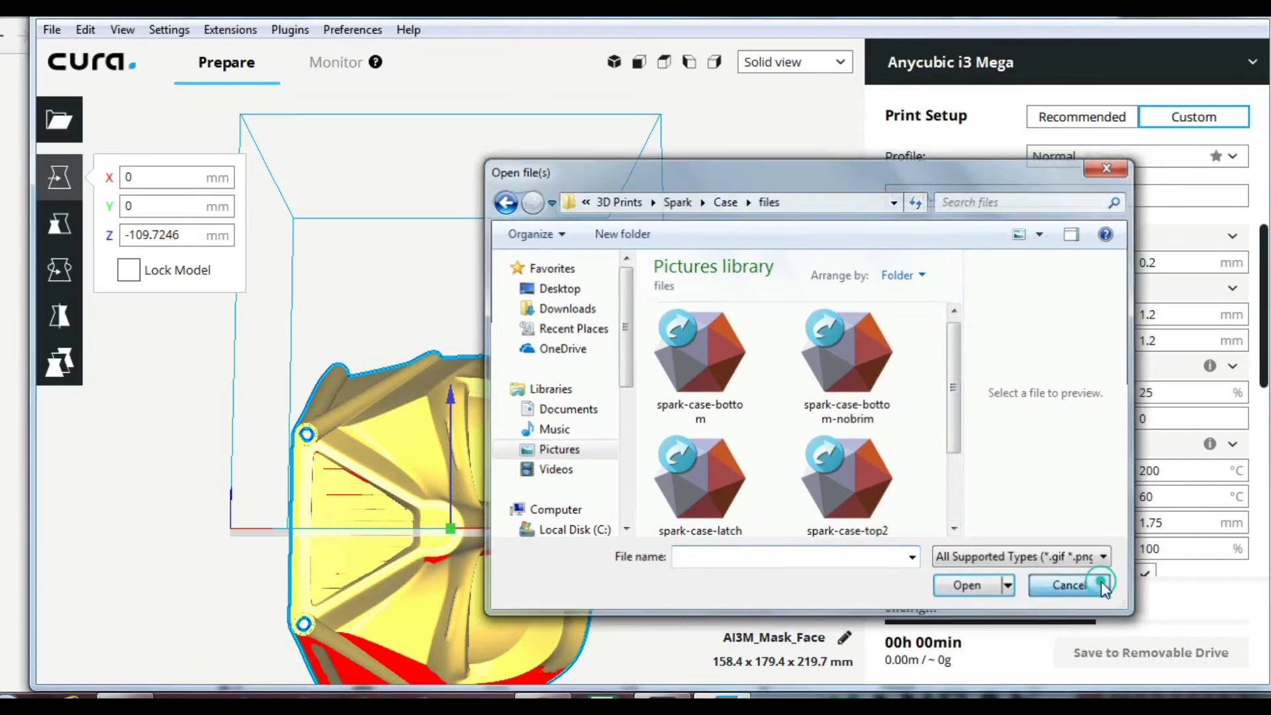
{"action": "left_click", "coordinate": [51, 29]}
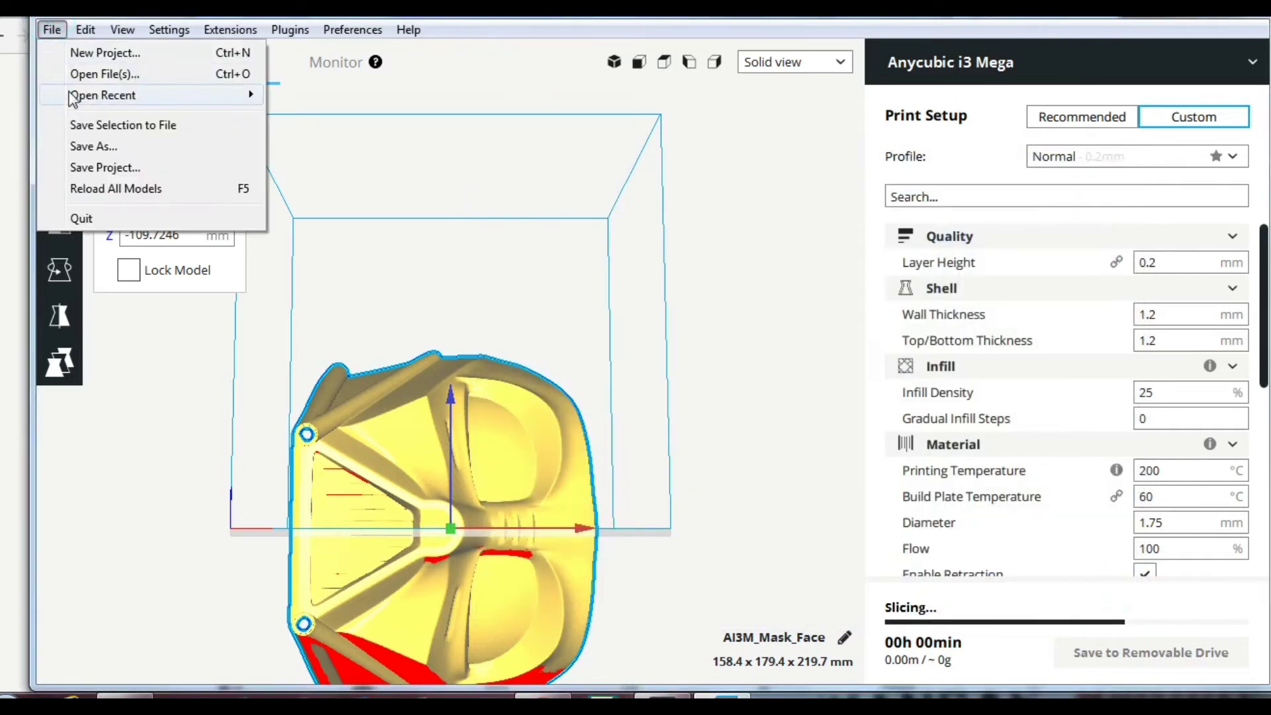
{"action": "left_click", "coordinate": [90, 52]}
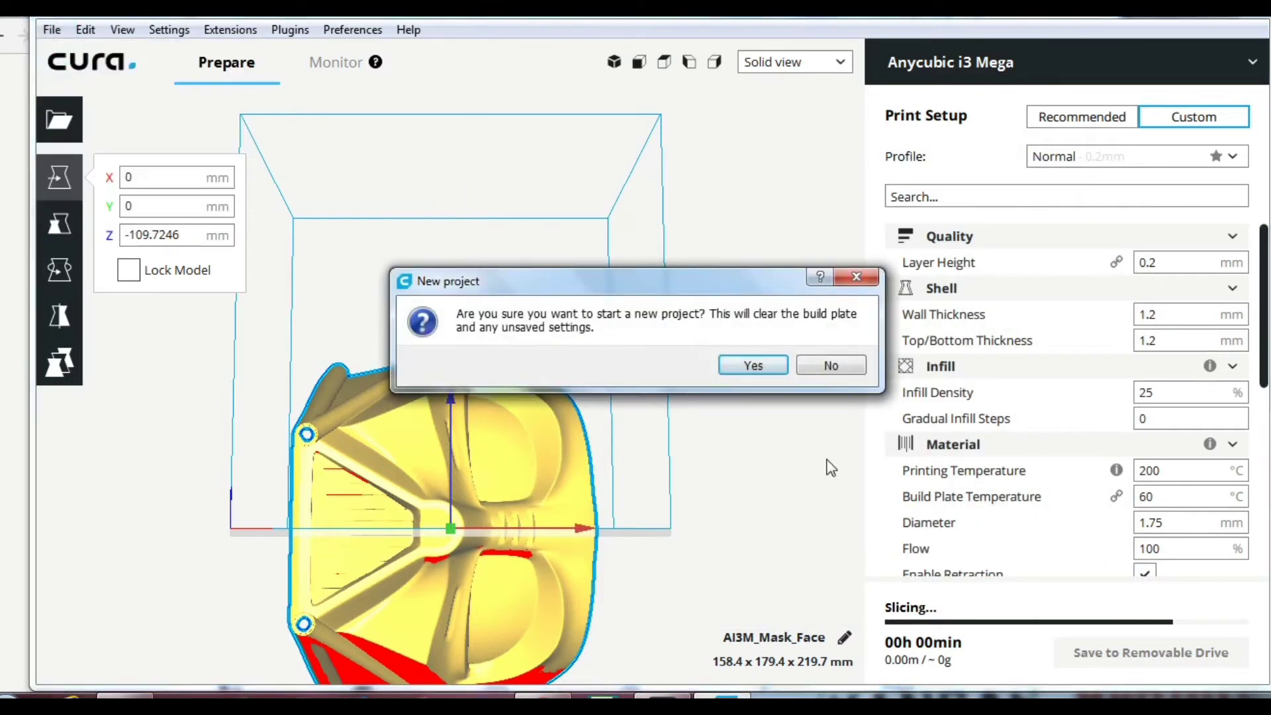
{"action": "left_click", "coordinate": [754, 366]}
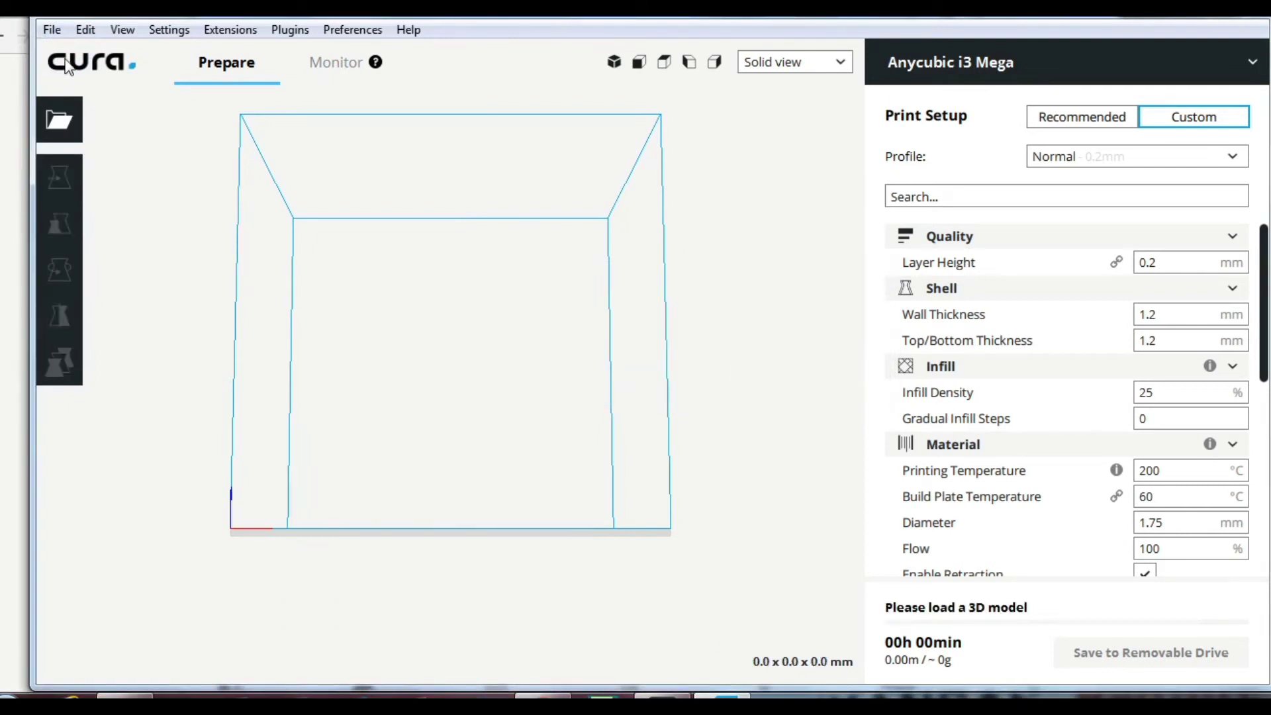
Step: Load the Helmet_Top model, which Cura auto-scales to 72%
{"action": "left_click", "coordinate": [51, 29]}
{"action": "left_click", "coordinate": [66, 77]}
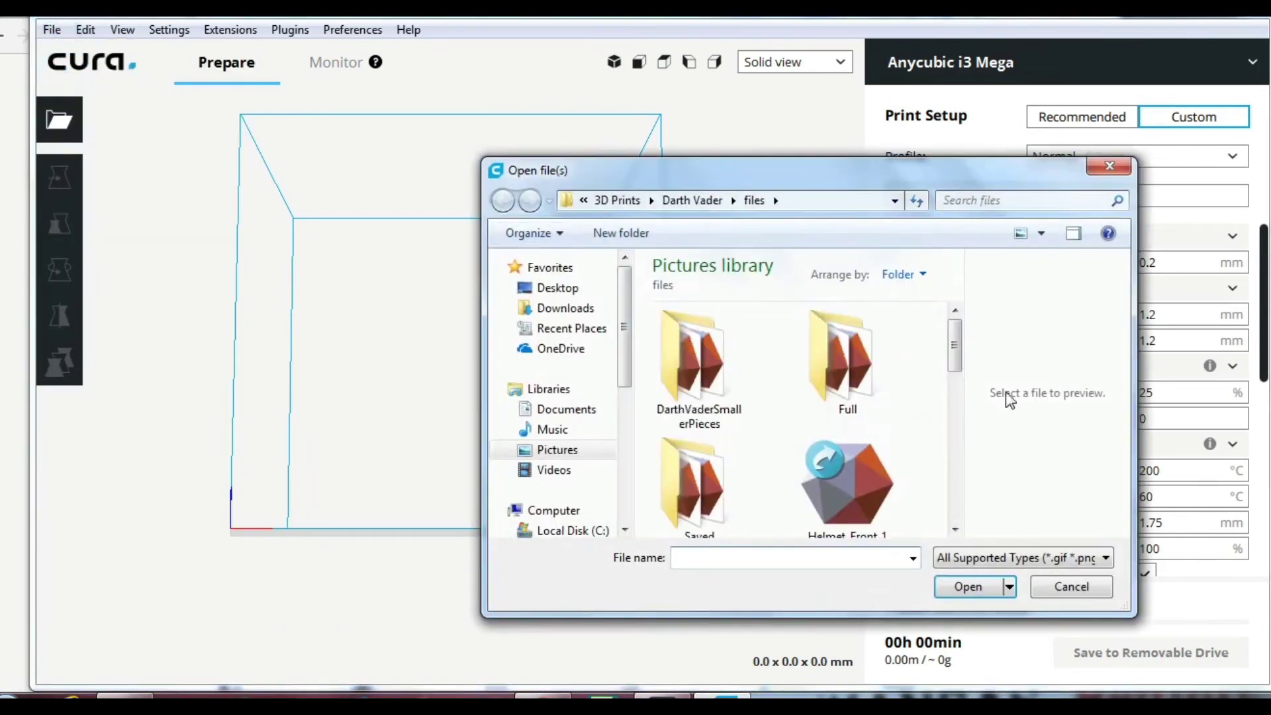
{"action": "left_click_drag", "start_coordinate": [955, 353], "coordinate": [717, 397]}
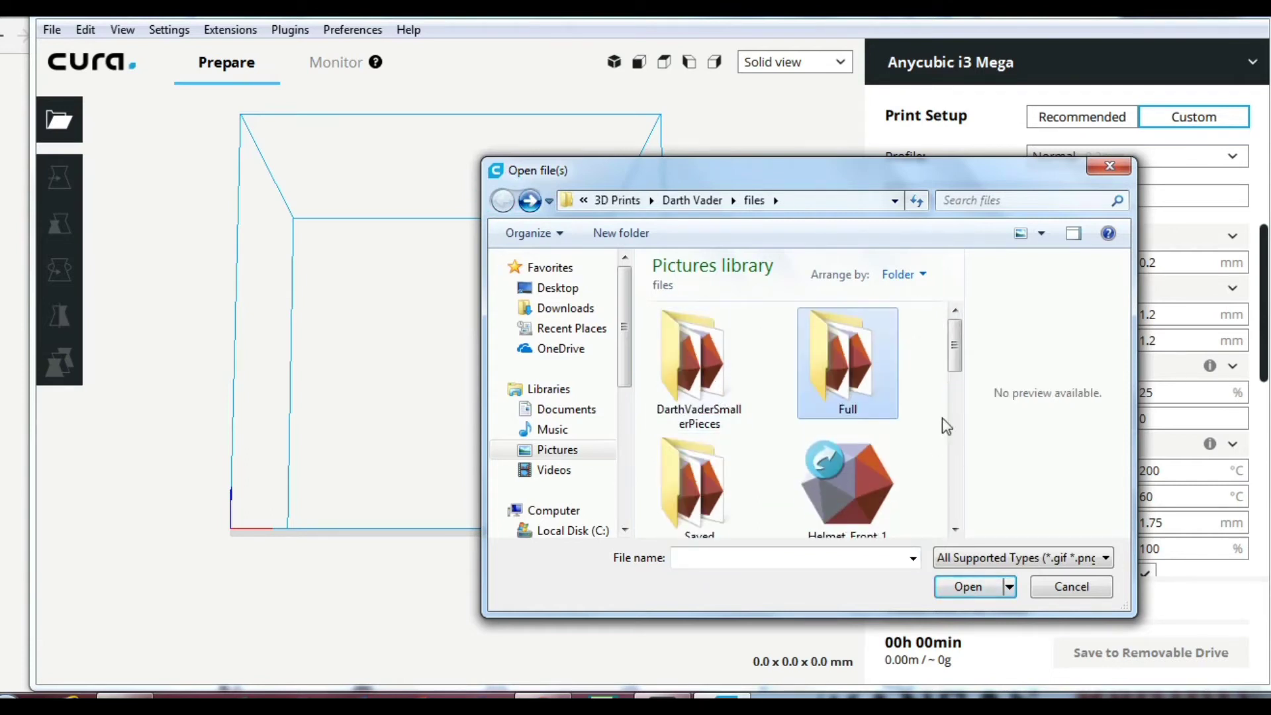
{"action": "left_click", "coordinate": [955, 358]}
{"action": "left_click_drag", "start_coordinate": [955, 358], "coordinate": [954, 388]}
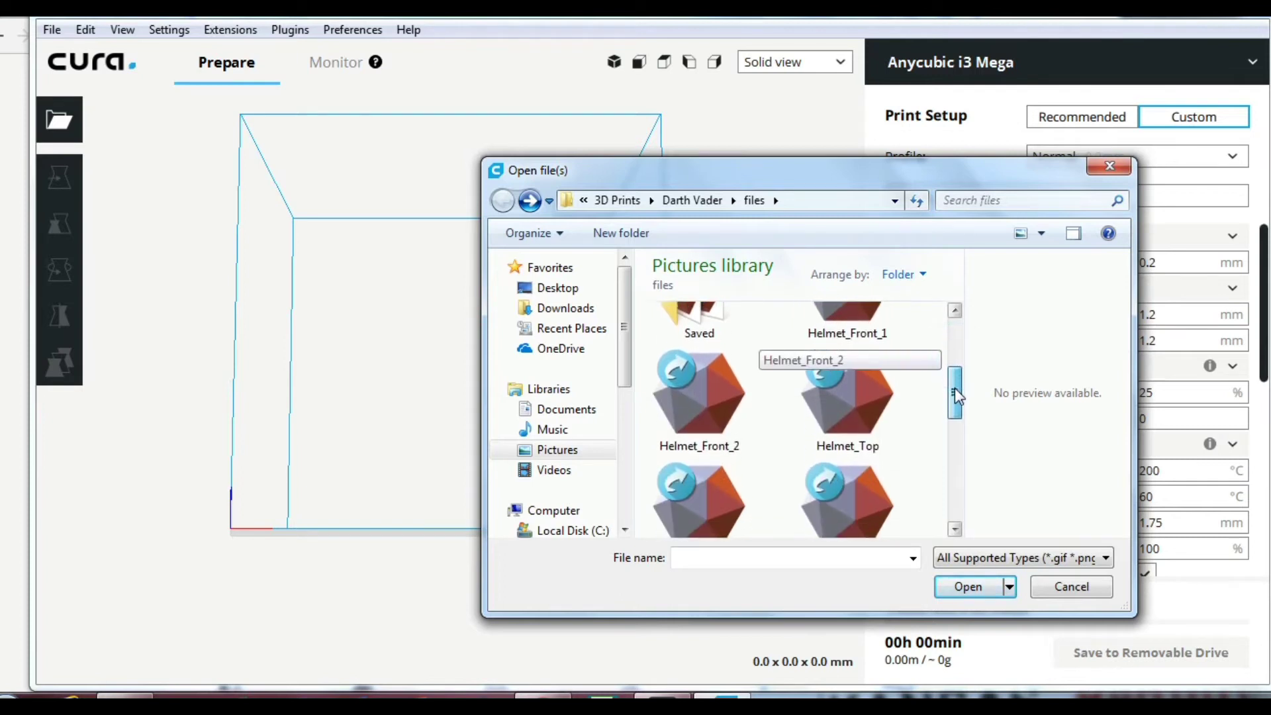
{"action": "double_click", "coordinate": [872, 388]}
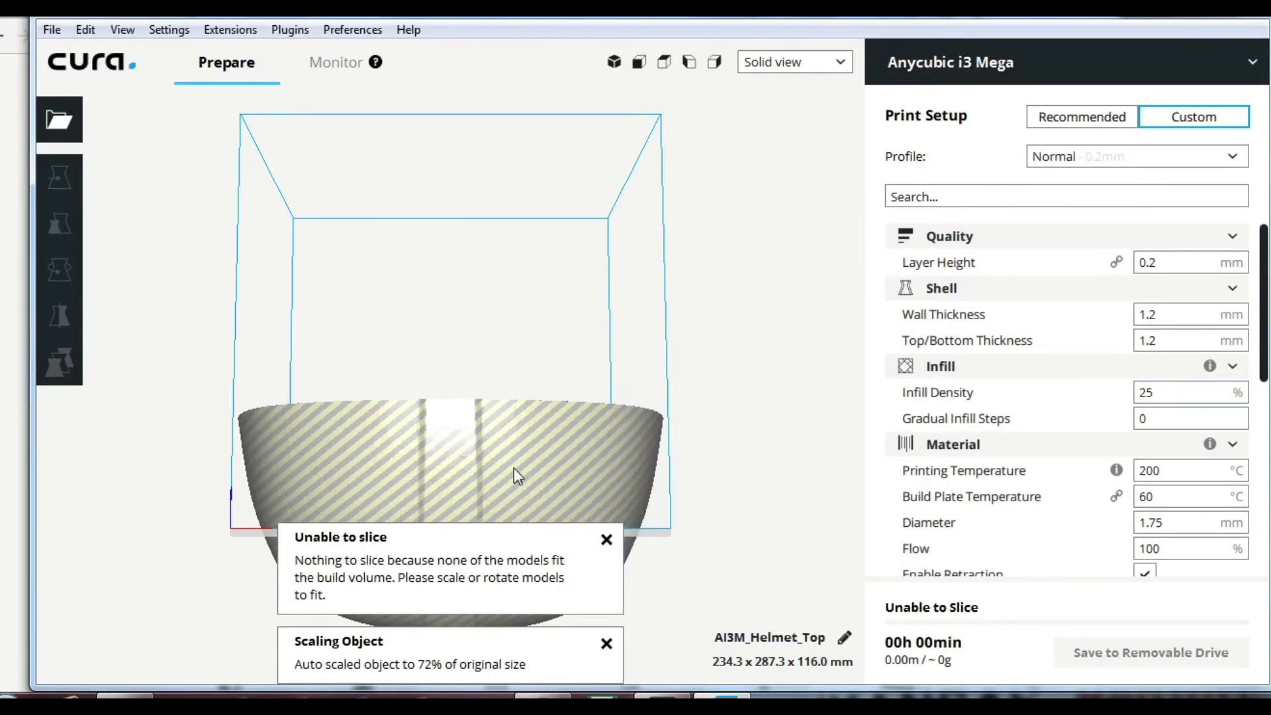
Step: Dismiss the slicing and auto-scale notices and tilt the helmet top 60° onto its side
{"action": "left_click", "coordinate": [436, 466]}
{"action": "left_click", "coordinate": [57, 255]}
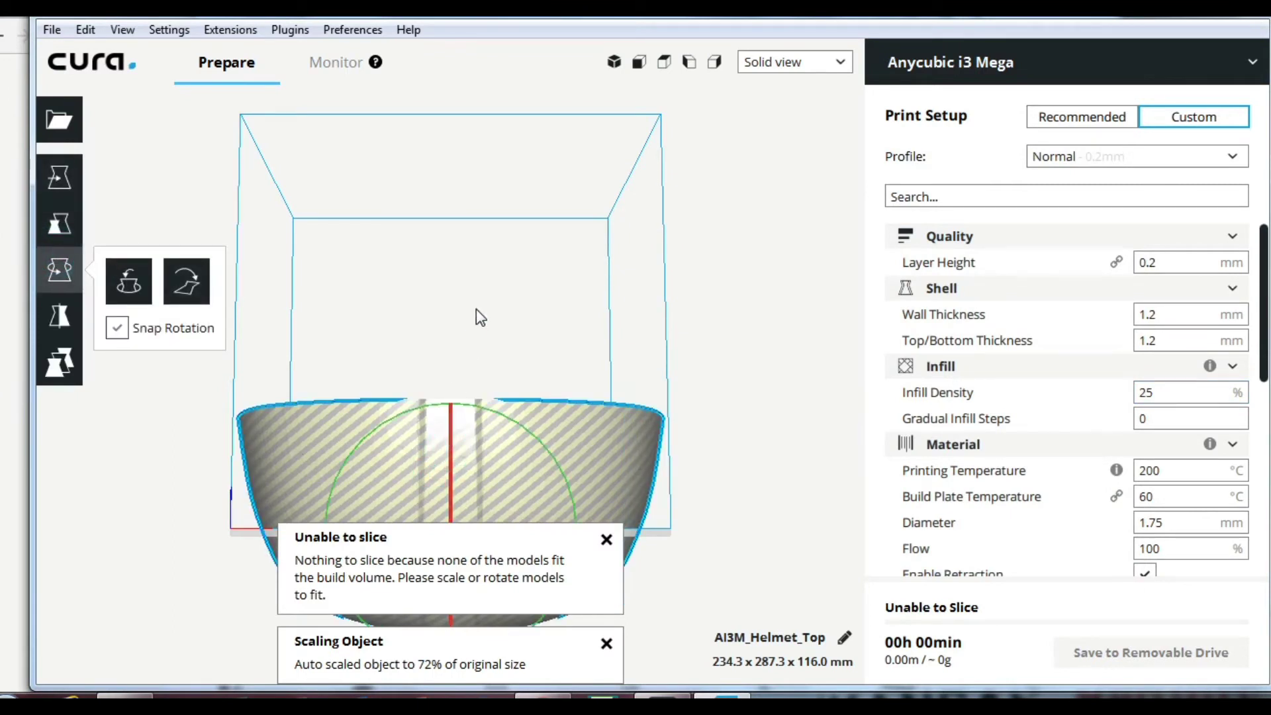
{"action": "left_click", "coordinate": [606, 539]}
{"action": "left_click", "coordinate": [605, 643]}
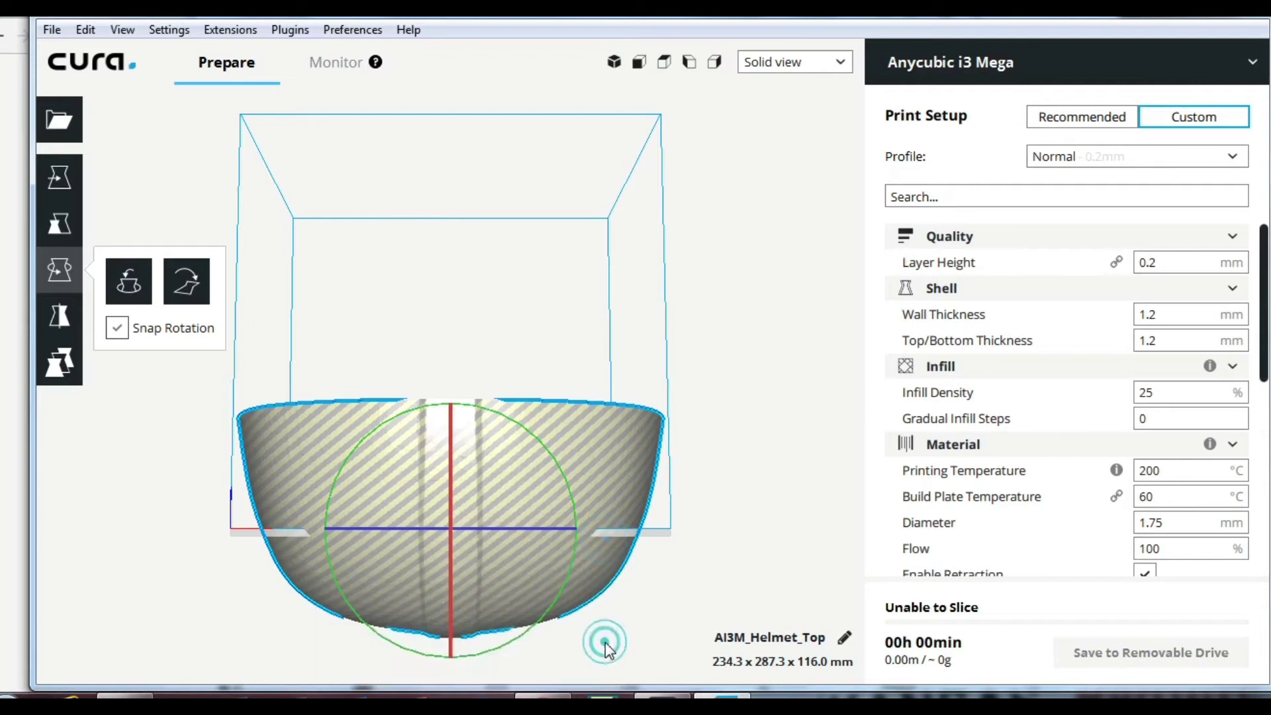
{"action": "left_click", "coordinate": [449, 432]}
{"action": "left_click", "coordinate": [614, 61]}
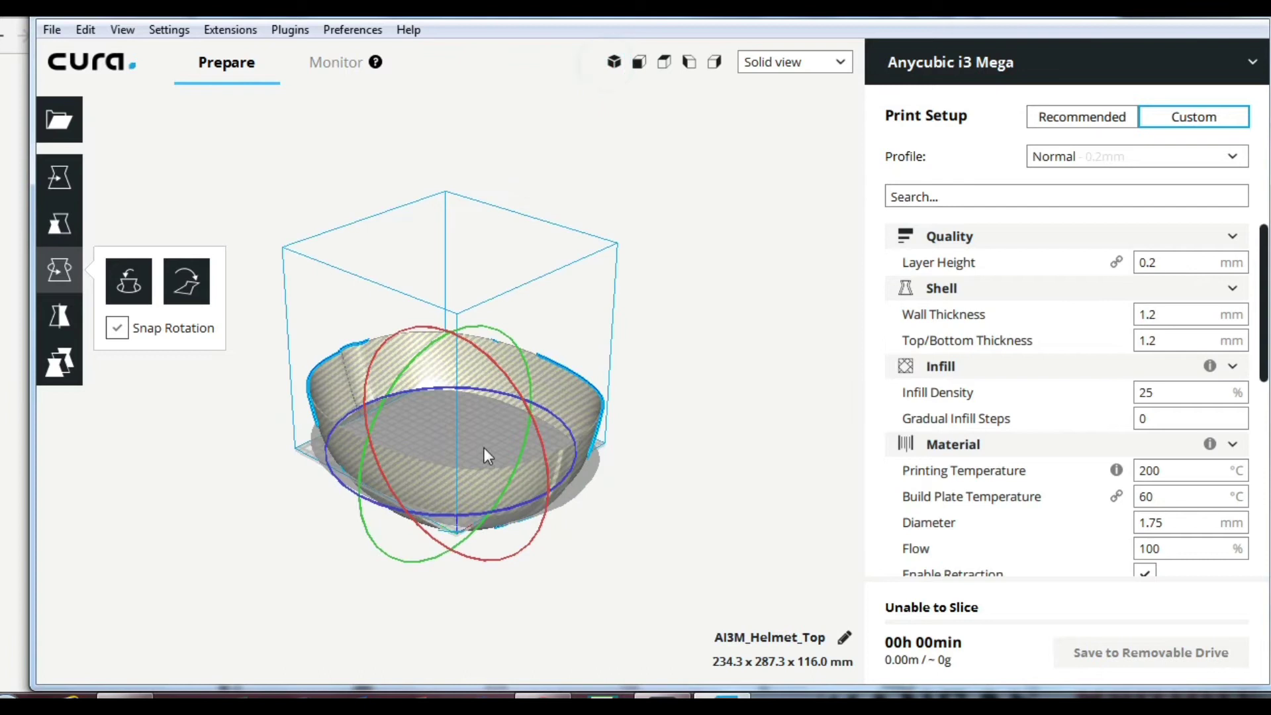
{"action": "left_click_drag", "start_coordinate": [466, 345], "coordinate": [564, 593]}
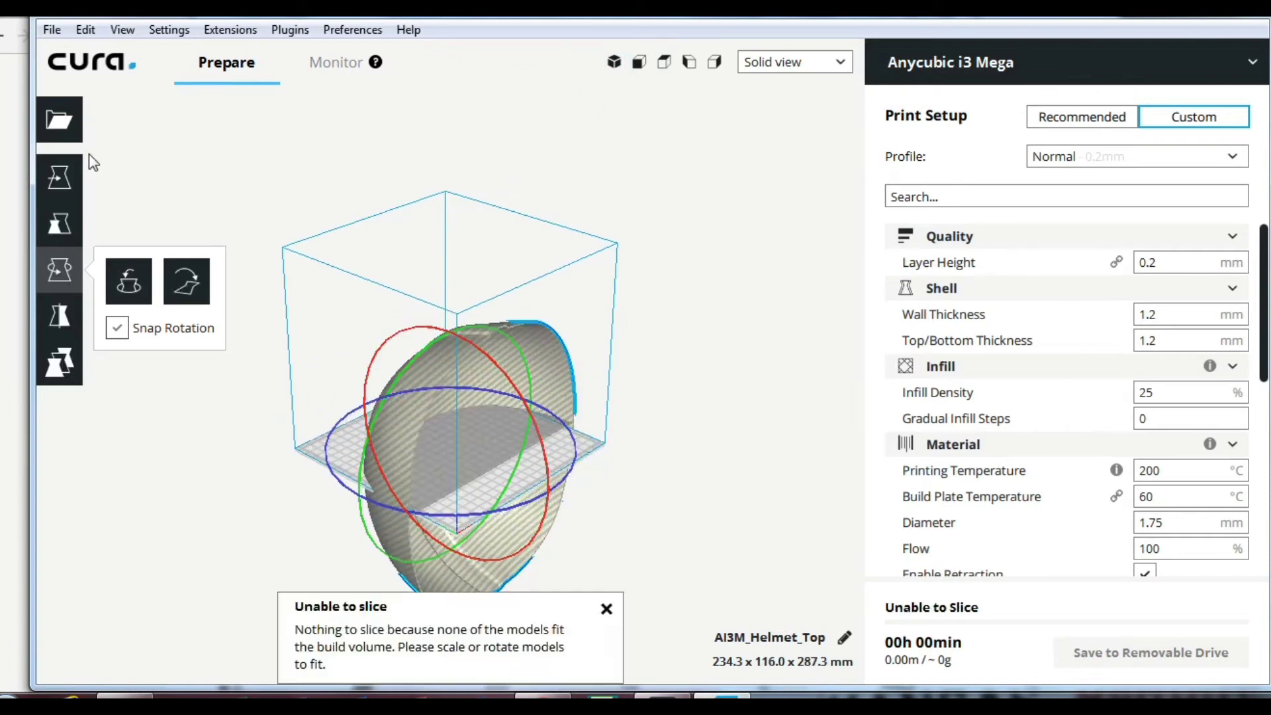
Step: Set the helmet's Z position to 0 so it rests on the plate
{"action": "left_click", "coordinate": [54, 229]}
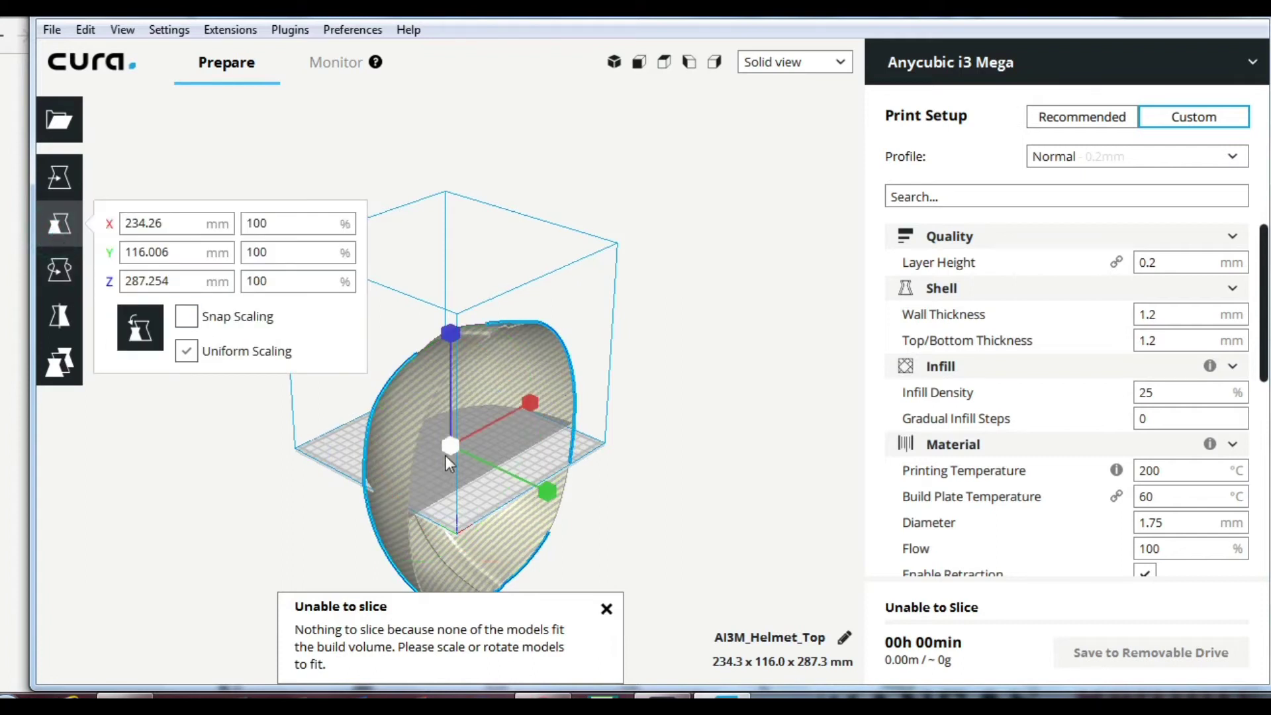
{"action": "left_click", "coordinate": [59, 177]}
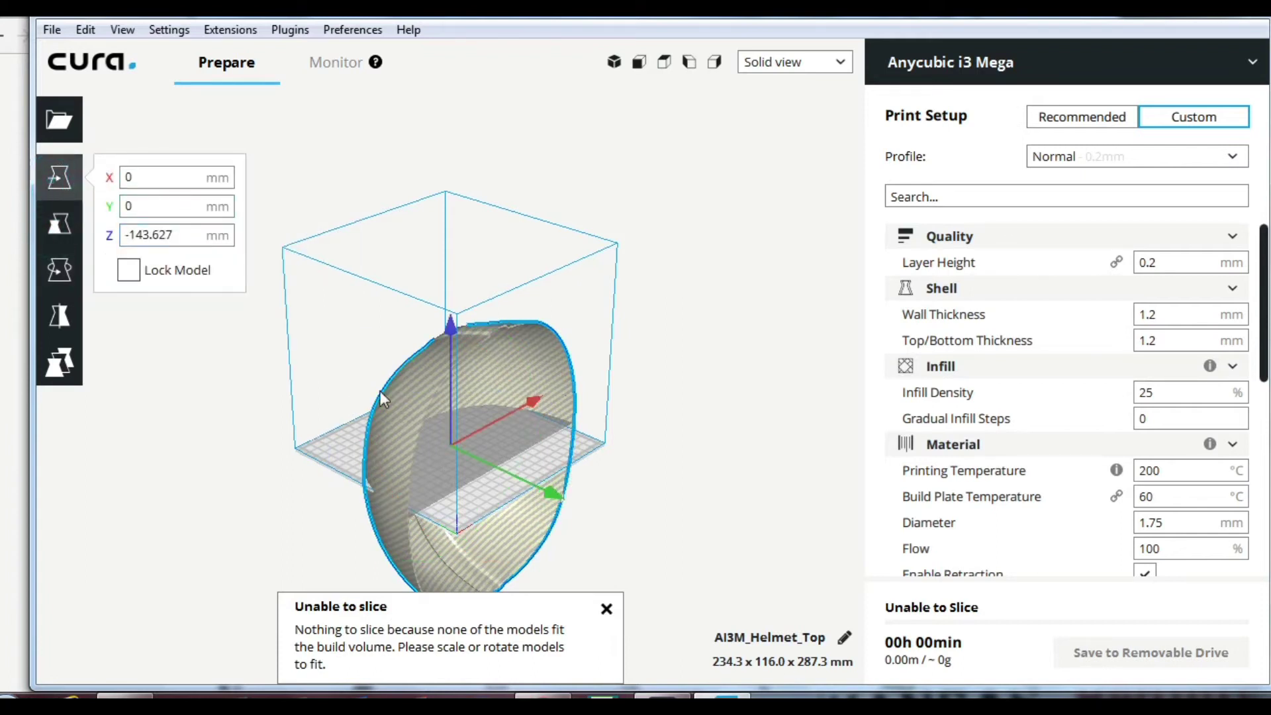
{"action": "left_click", "coordinate": [182, 234]}
{"action": "type", "text": "0"}
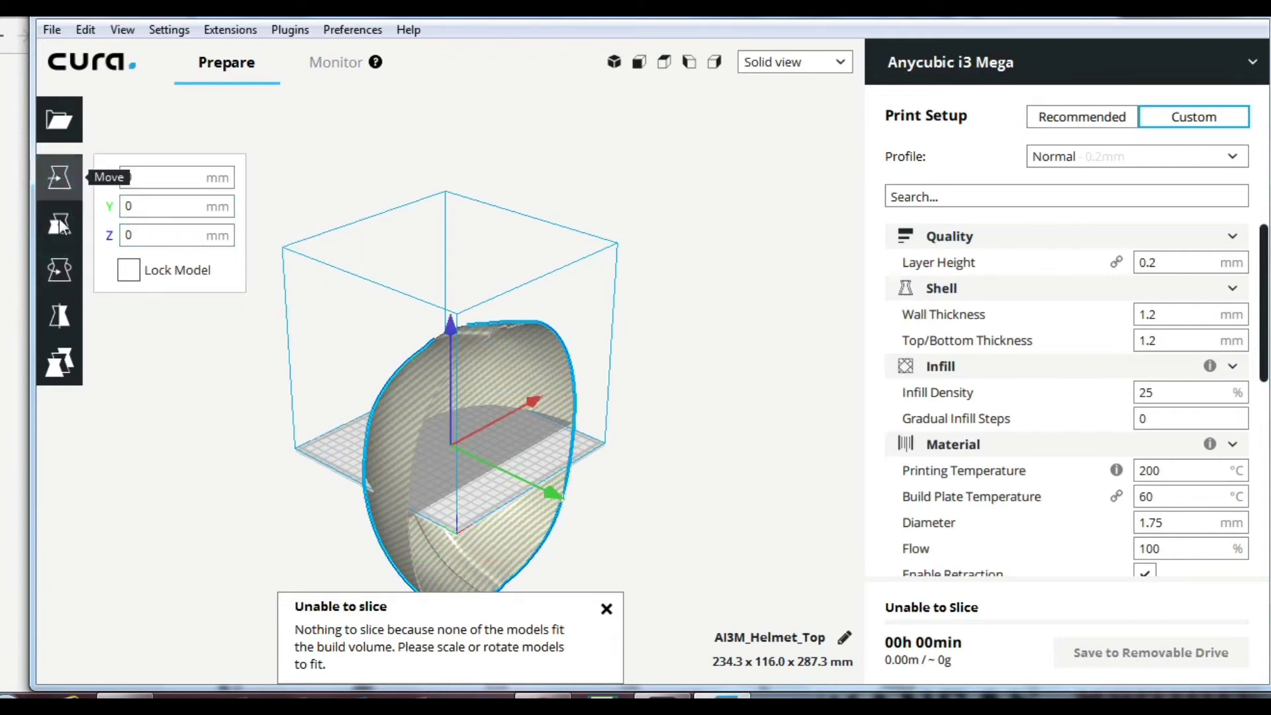
Step: Spin the helmet about its vertical axis with the blue rotate ring
{"action": "left_click", "coordinate": [60, 223]}
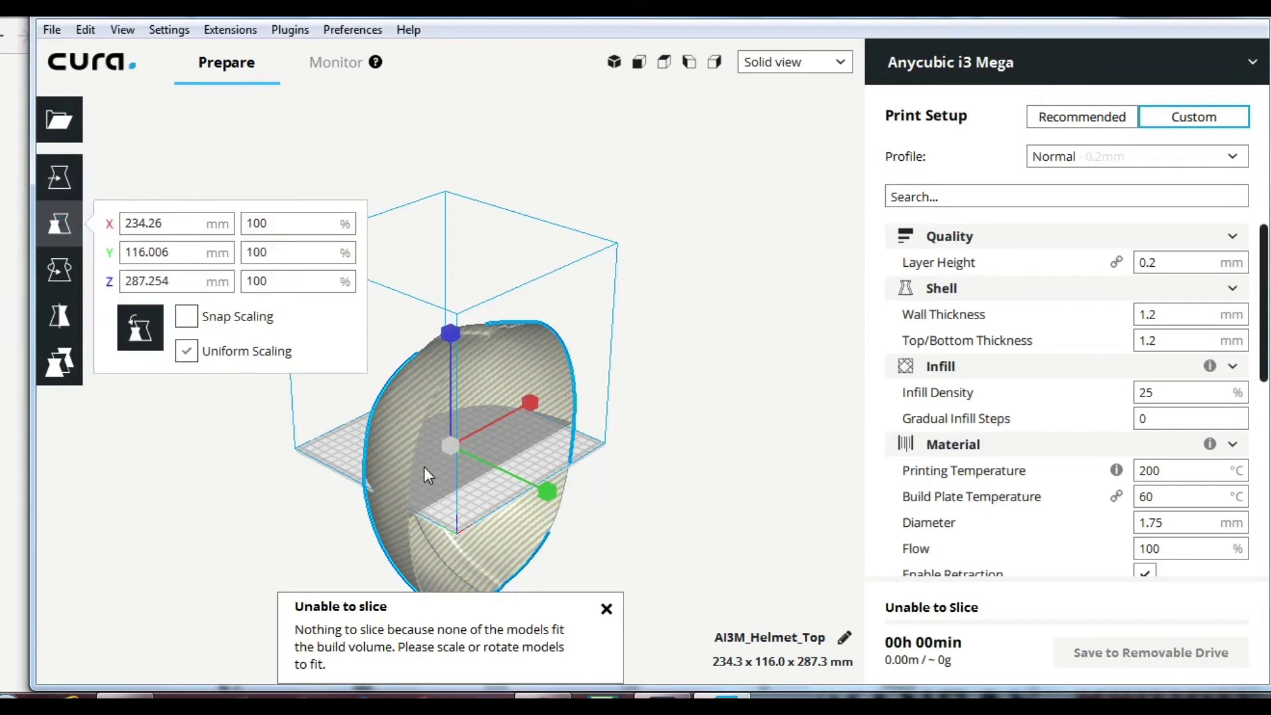
{"action": "left_click", "coordinate": [59, 269]}
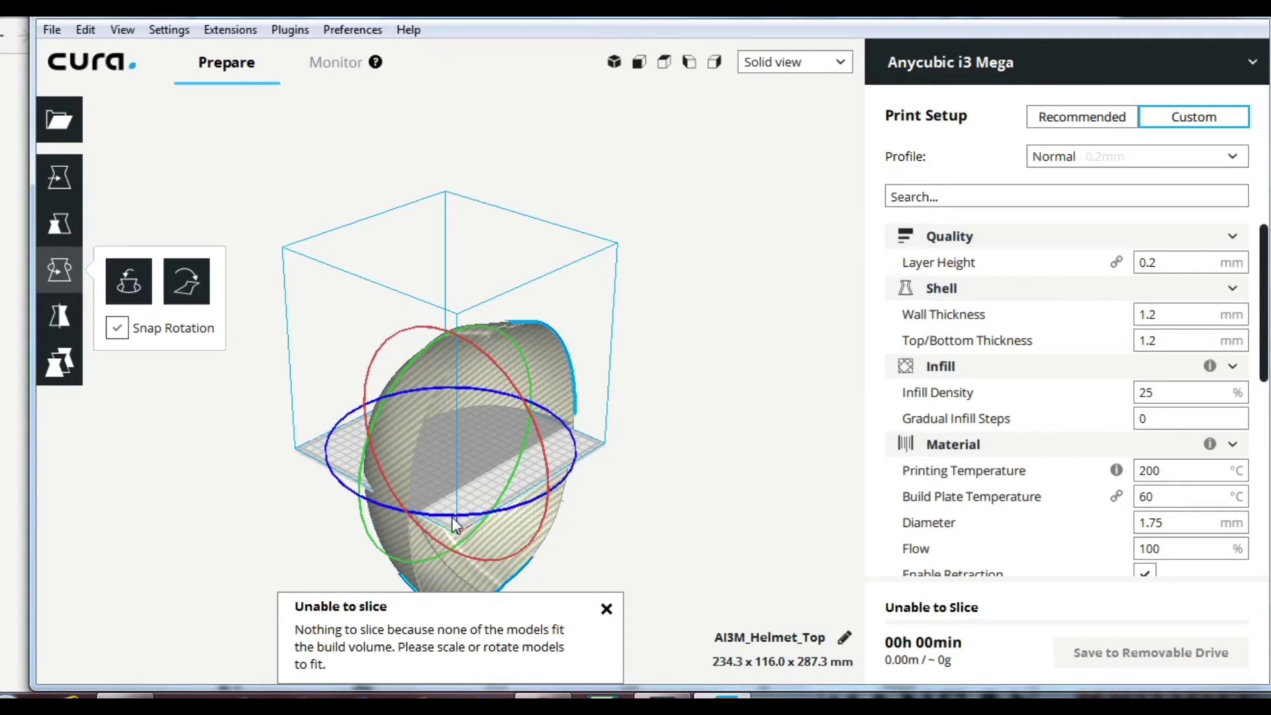
{"action": "left_click_drag", "start_coordinate": [452, 513], "coordinate": [413, 417]}
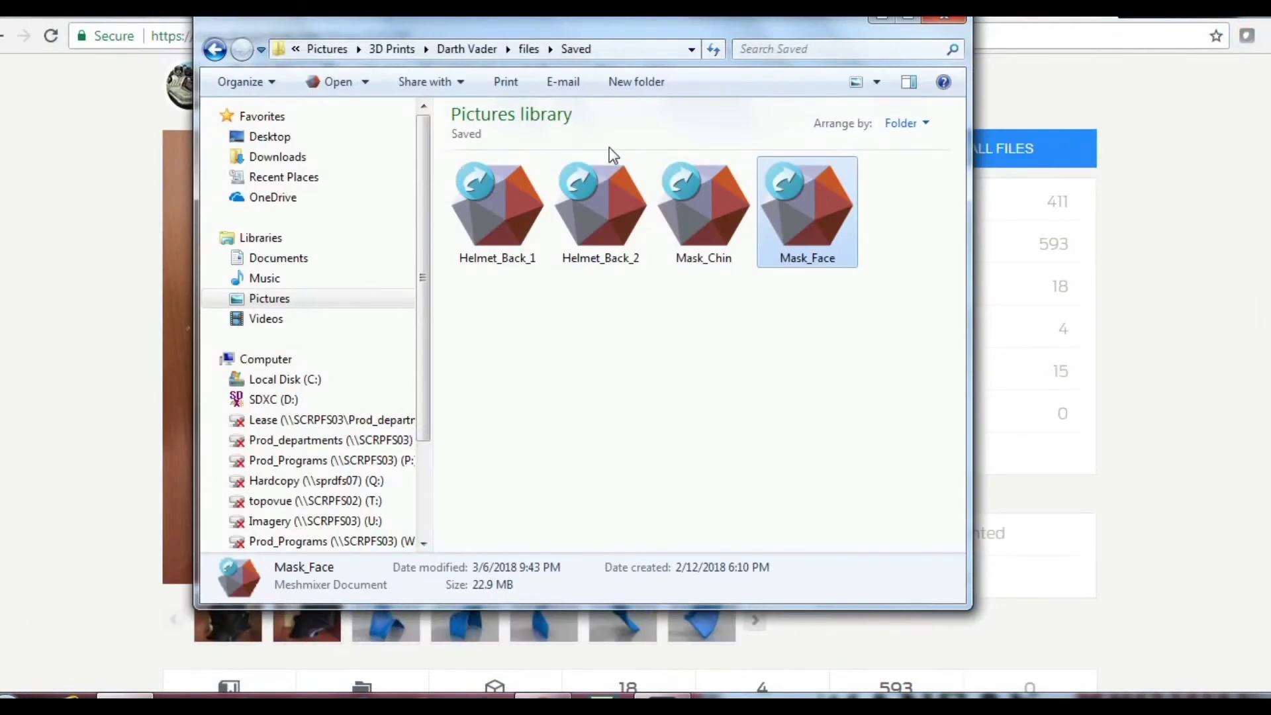
Step: Return to the Darth Vader files folder and open Helmet_Top in Meshmixer
{"action": "left_click", "coordinate": [214, 49]}
{"action": "left_click", "coordinate": [622, 212]}
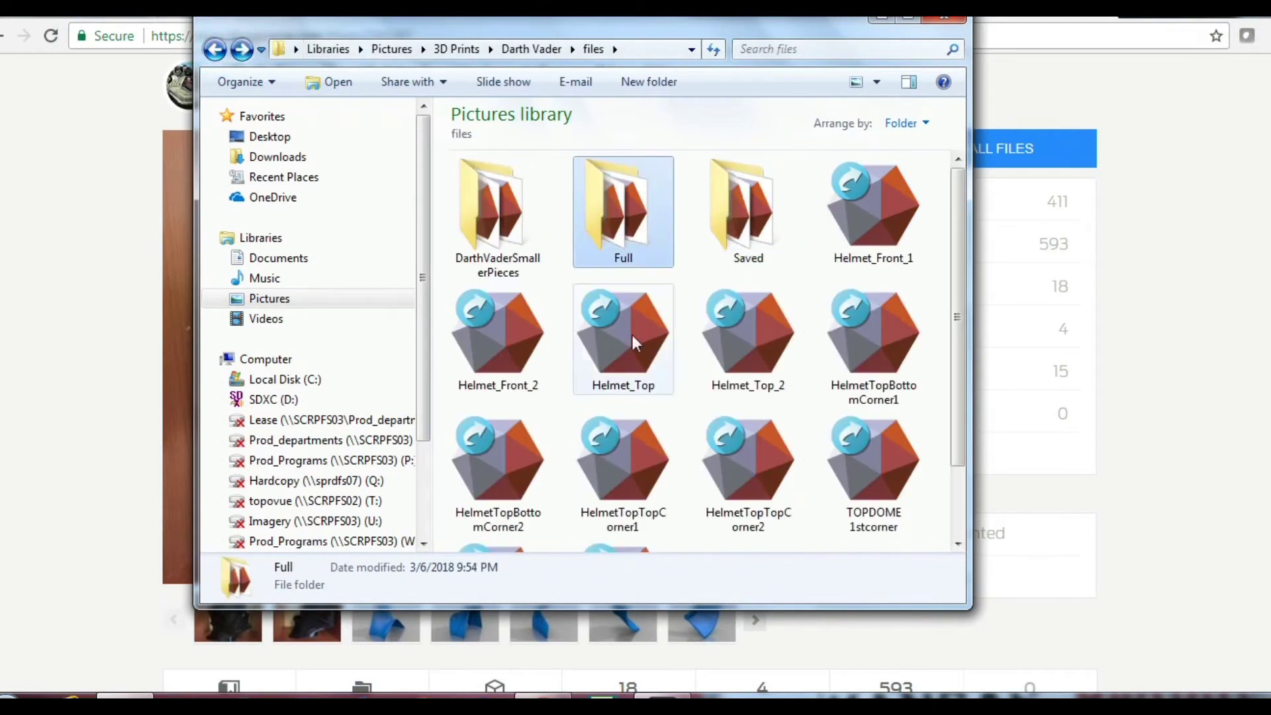
{"action": "left_click", "coordinate": [646, 346]}
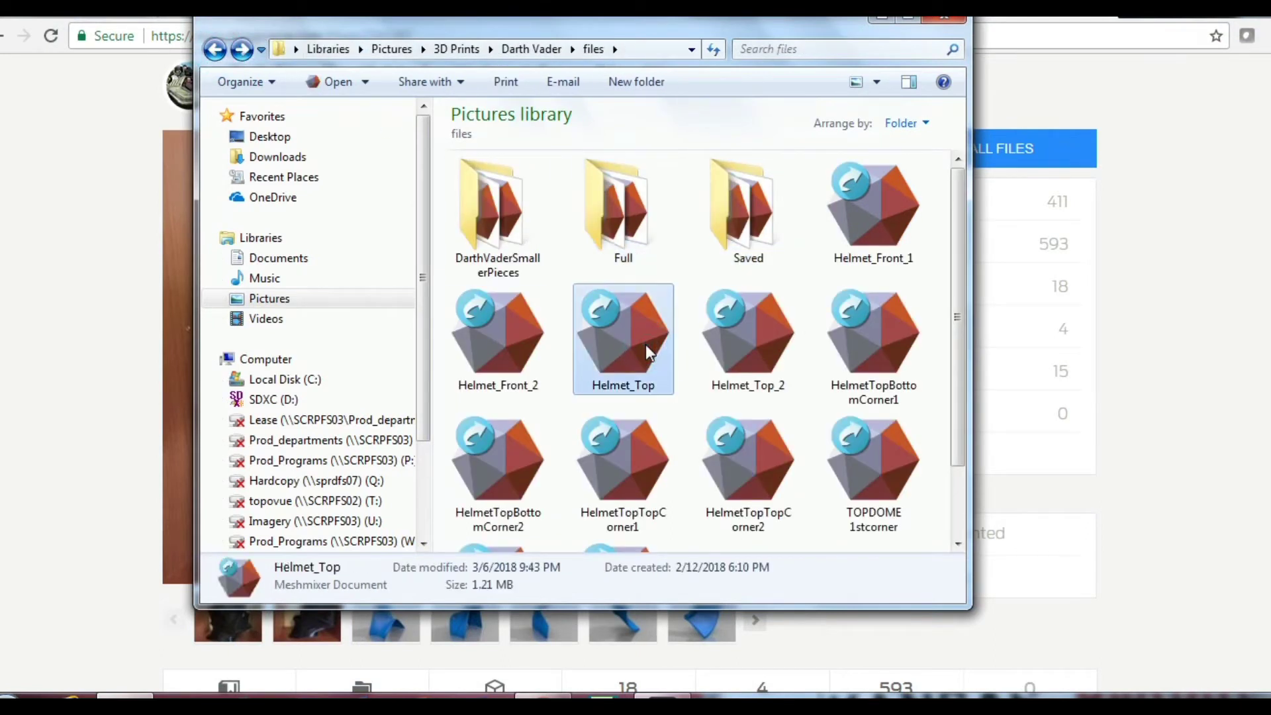
{"action": "double_click", "coordinate": [645, 344]}
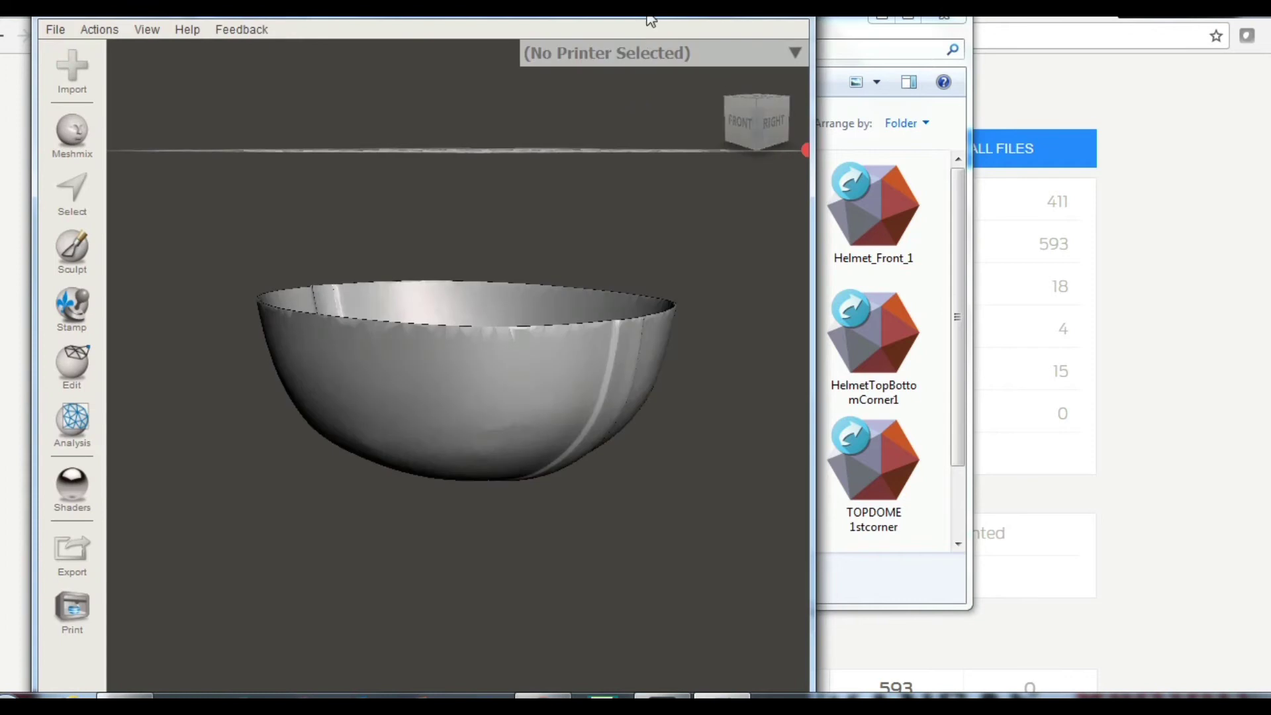
Step: Shift the Meshmixer window right and view Helmet_Top from the Right, then Bottom
{"action": "left_click_drag", "start_coordinate": [645, 23], "coordinate": [829, 20]}
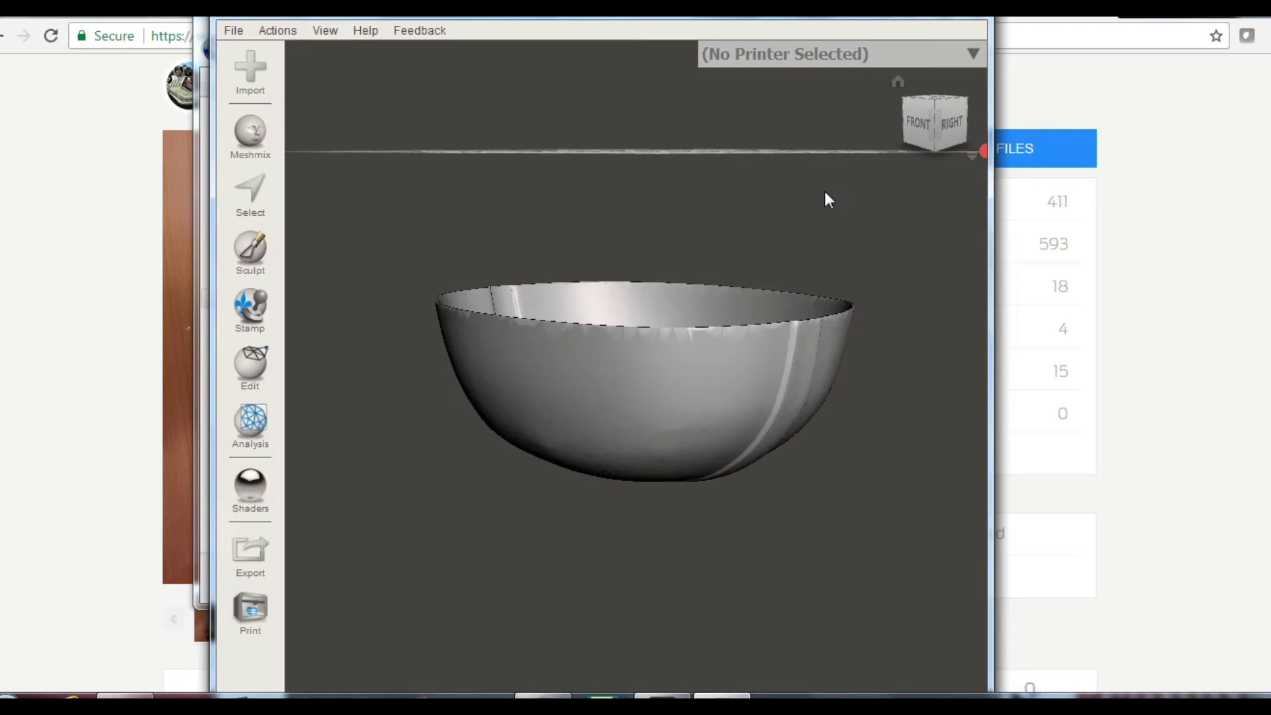
{"action": "left_click", "coordinate": [974, 53]}
{"action": "left_click", "coordinate": [975, 53]}
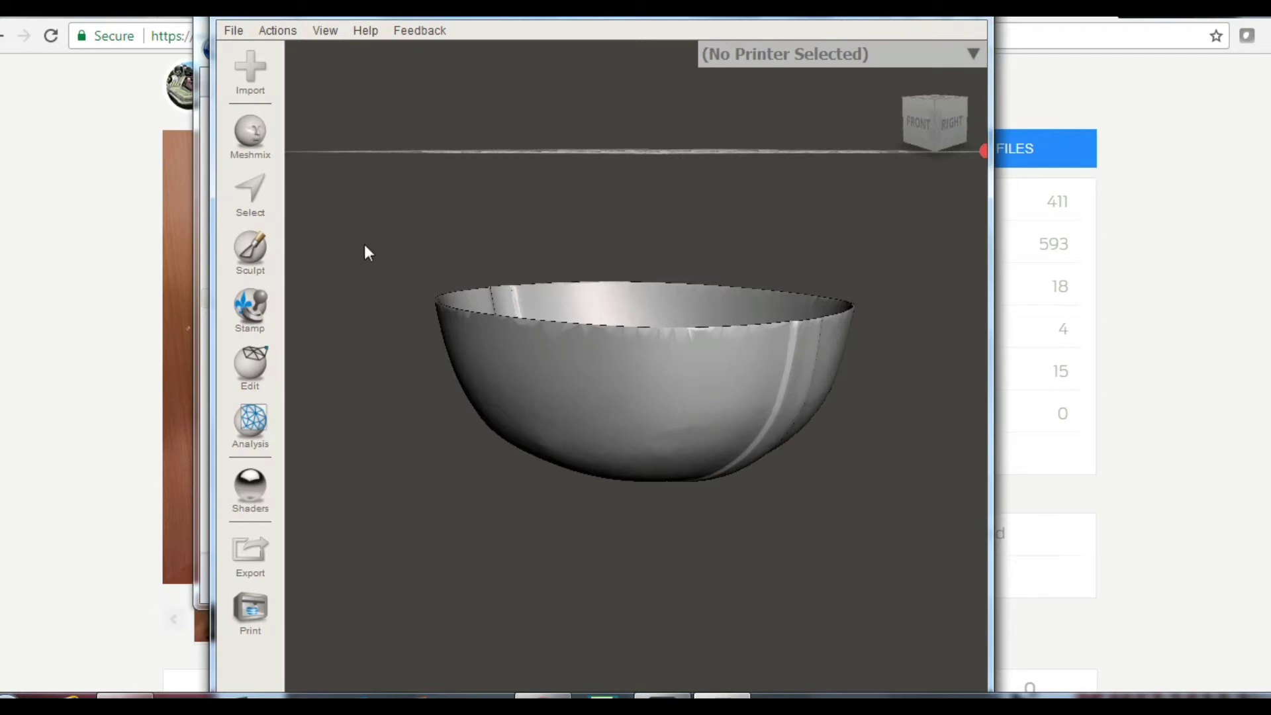
{"action": "left_click", "coordinate": [956, 134]}
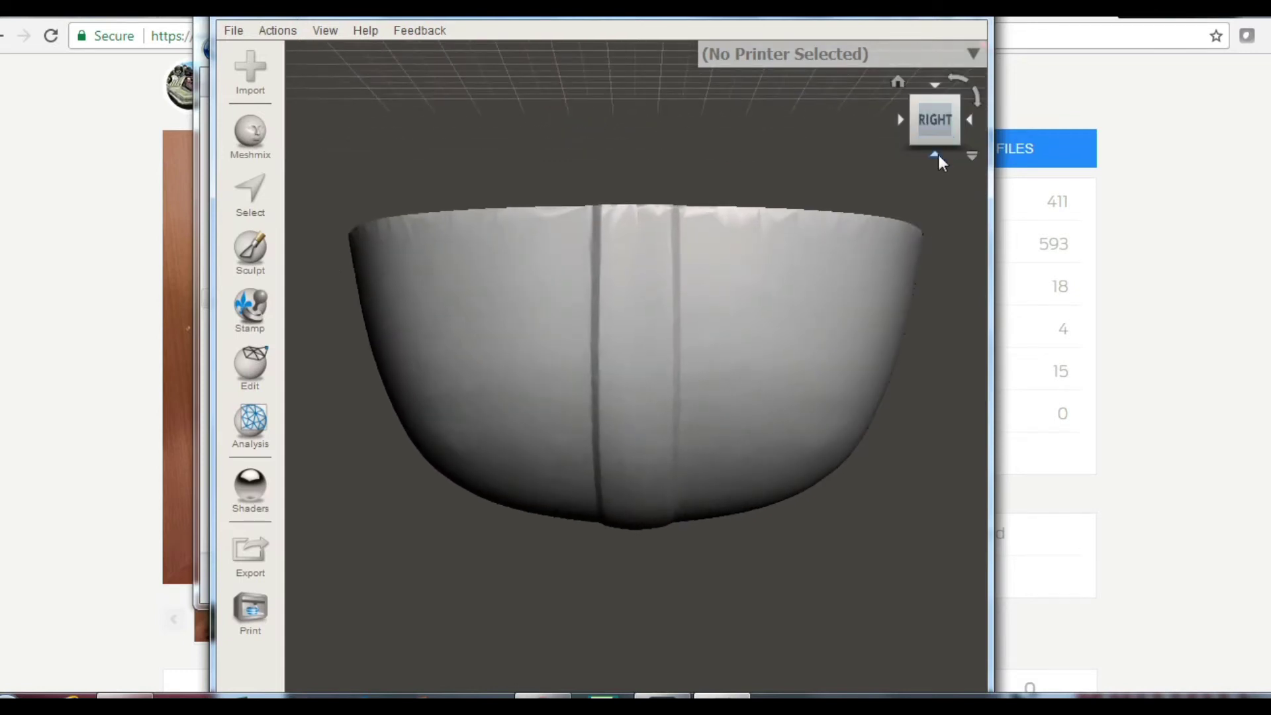
{"action": "left_click", "coordinate": [938, 156]}
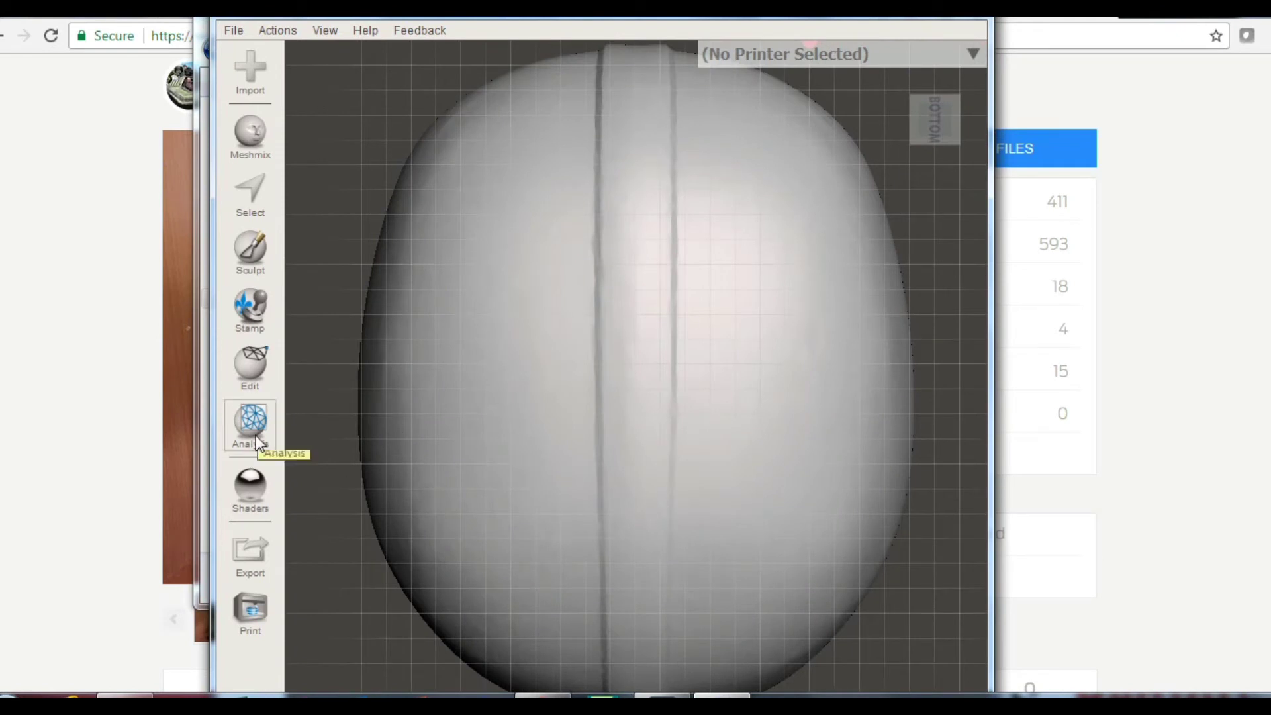
Step: Plane-cut the helmet top along a horizontal line through its middle using Slice (Keep Both)
{"action": "left_click", "coordinate": [254, 368]}
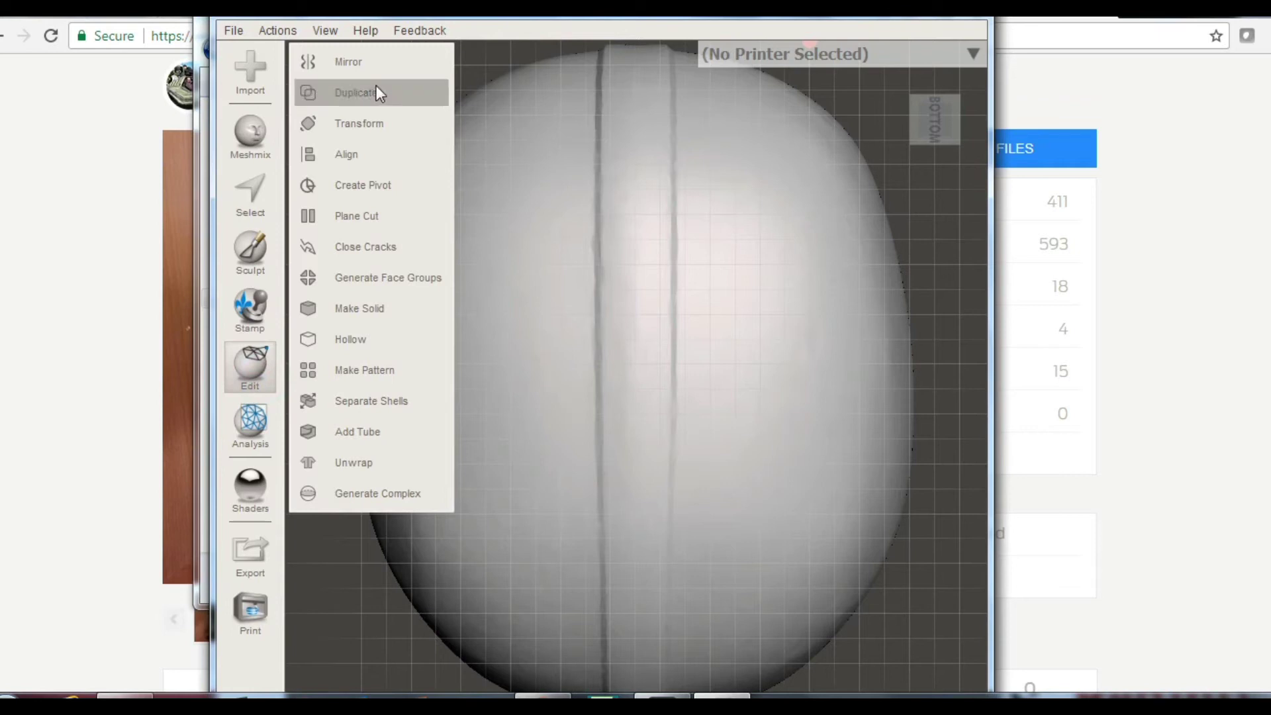
{"action": "left_click", "coordinate": [372, 221]}
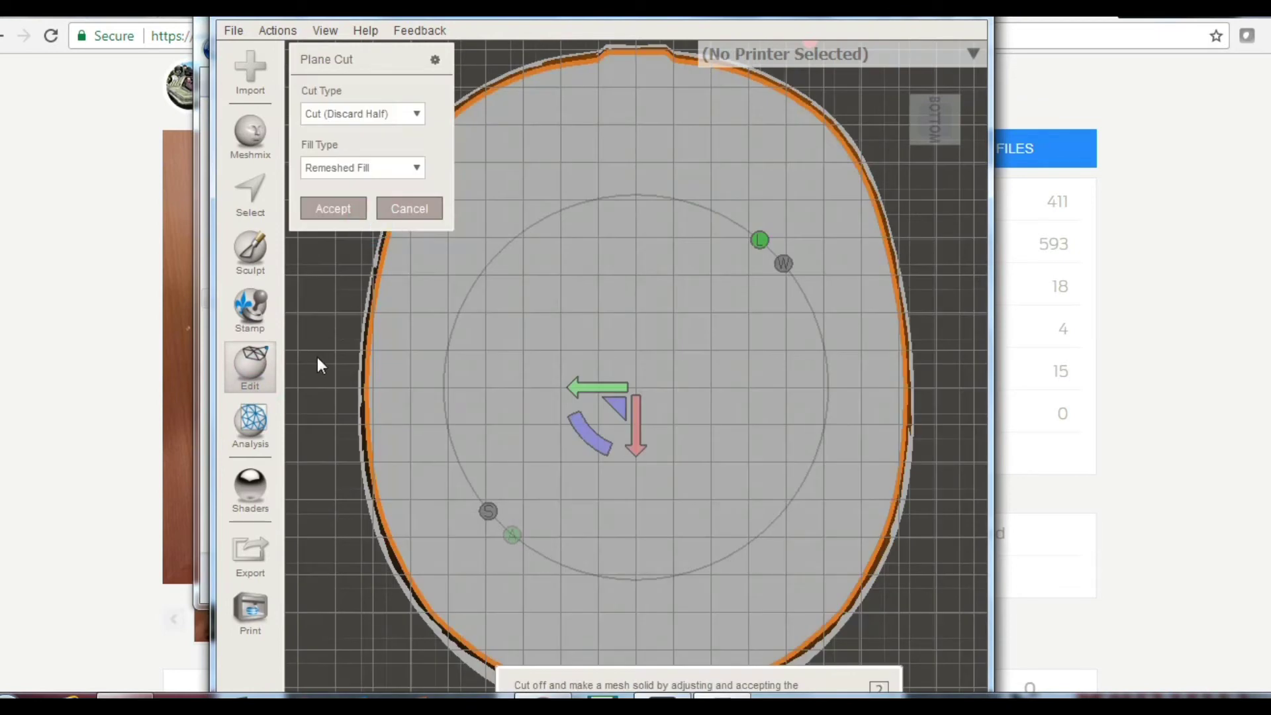
{"action": "left_click_drag", "start_coordinate": [317, 376], "coordinate": [941, 376]}
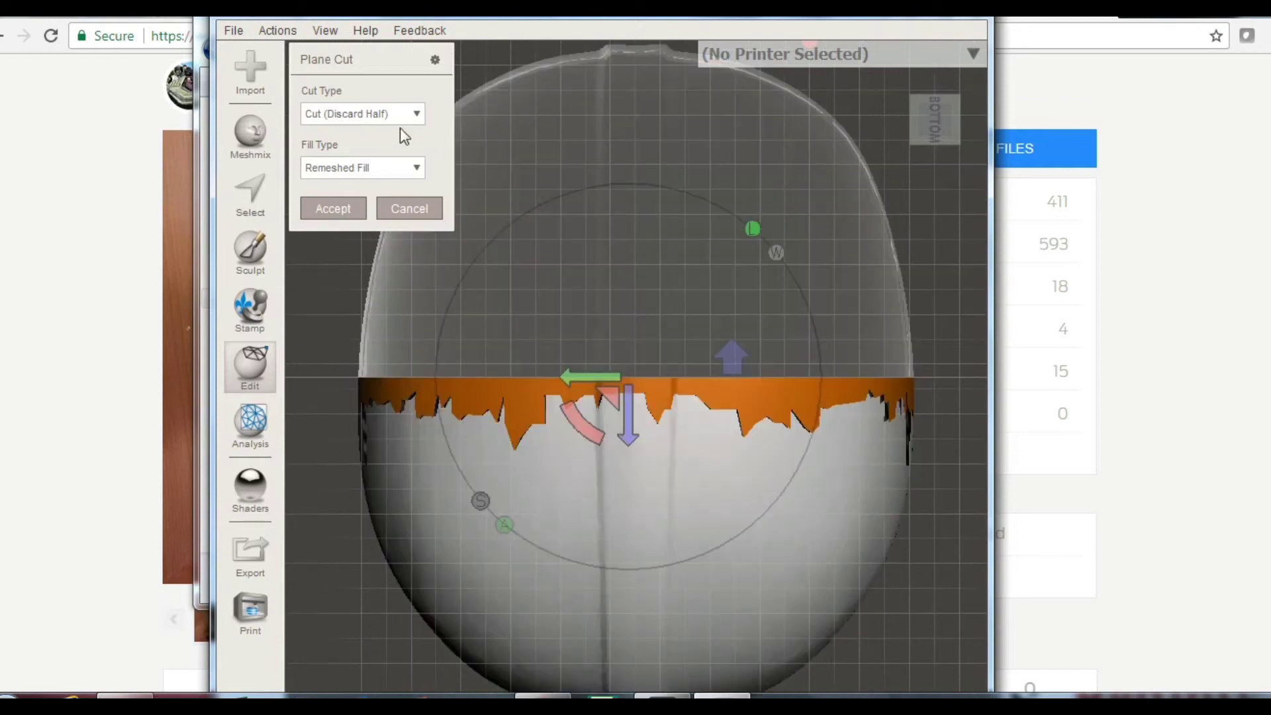
{"action": "left_click", "coordinate": [417, 115]}
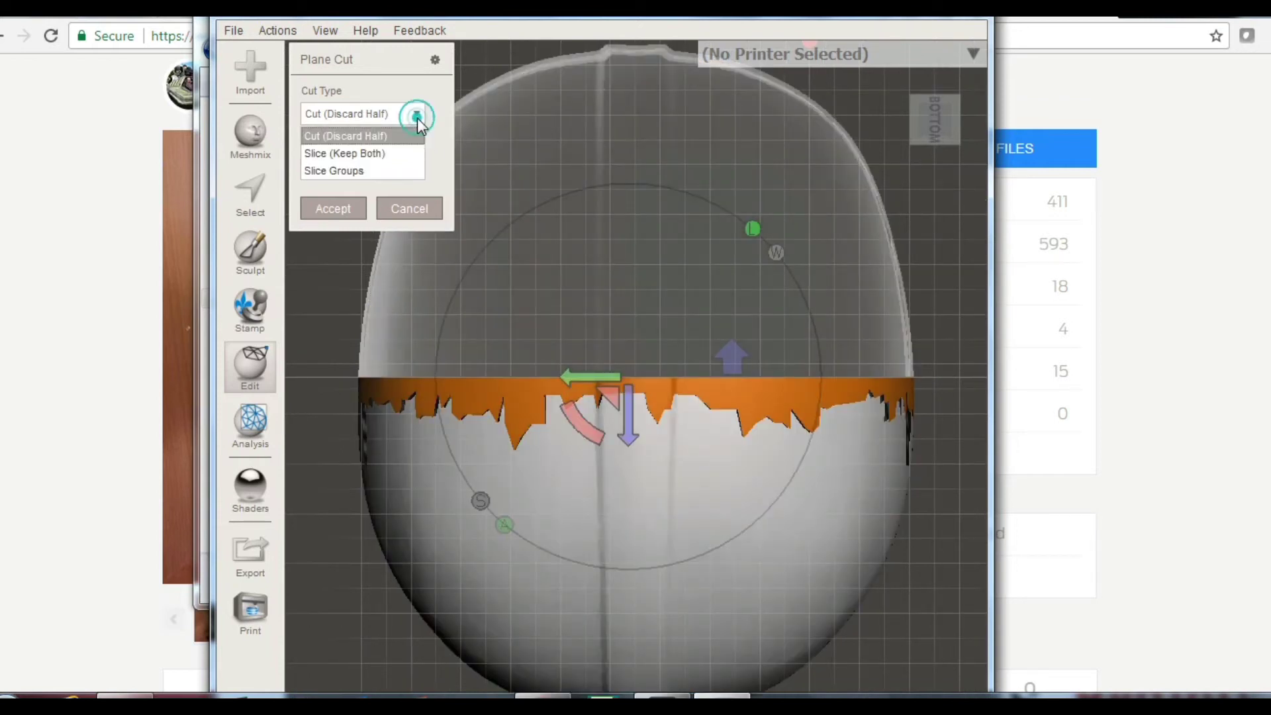
{"action": "left_click", "coordinate": [410, 154]}
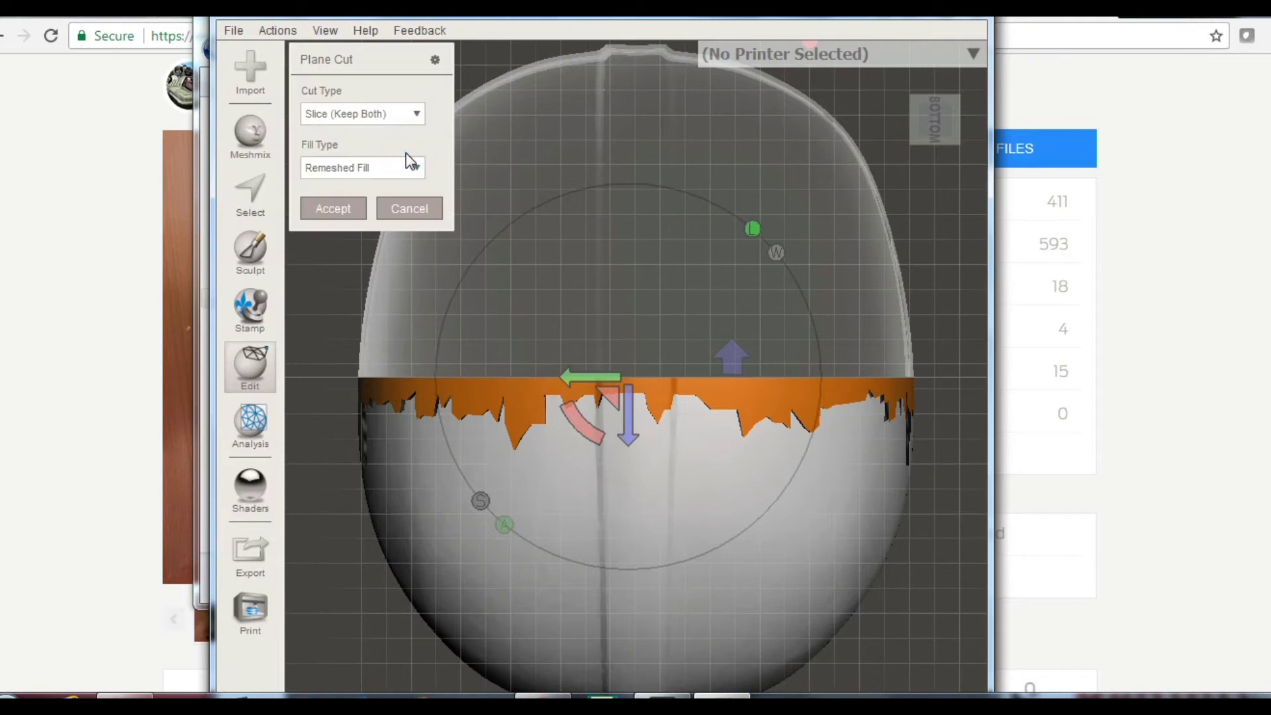
{"action": "left_click", "coordinate": [335, 209]}
Step: Plane-cut the helmet top along a vertical line down the centre seam with Slice (Keep Both)
{"action": "left_click", "coordinate": [340, 215]}
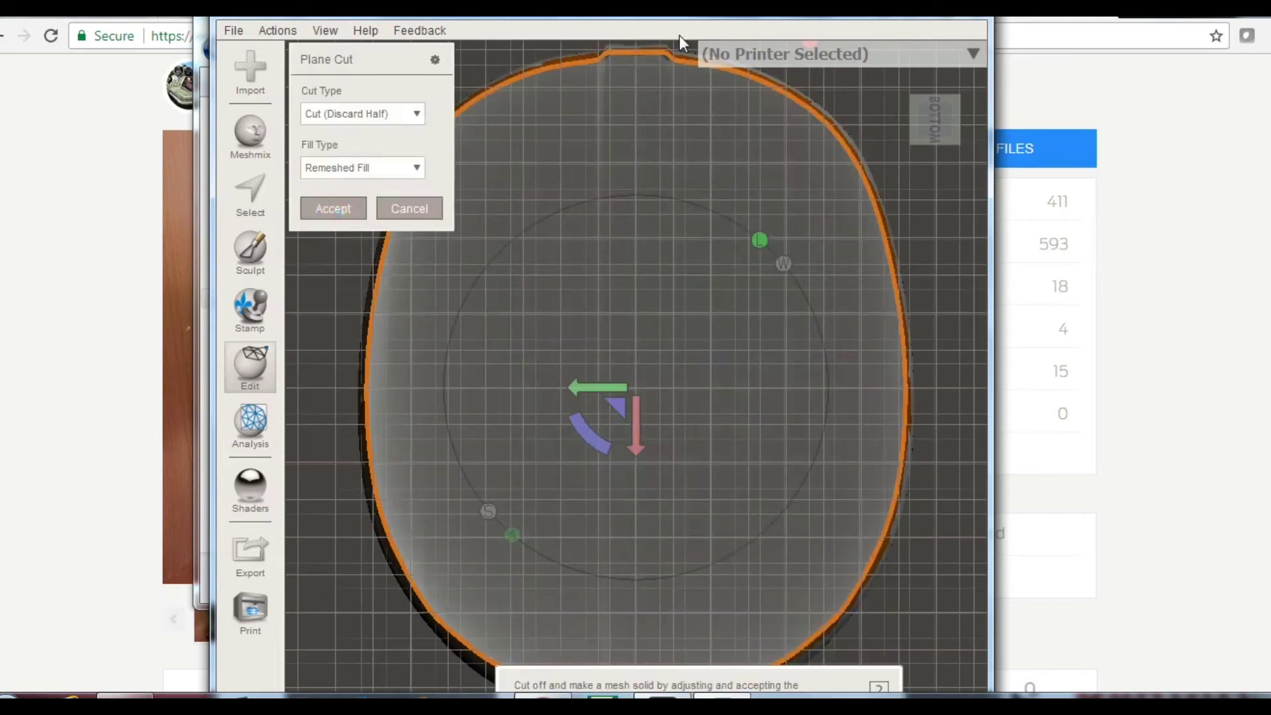
{"action": "mouse_move", "coordinate": [634, 41]}
{"action": "left_mouse_down"}
{"action": "mouse_move", "coordinate": [647, 227]}
{"action": "mouse_move", "coordinate": [627, 464]}
{"action": "mouse_move", "coordinate": [635, 695]}
{"action": "left_mouse_up"}
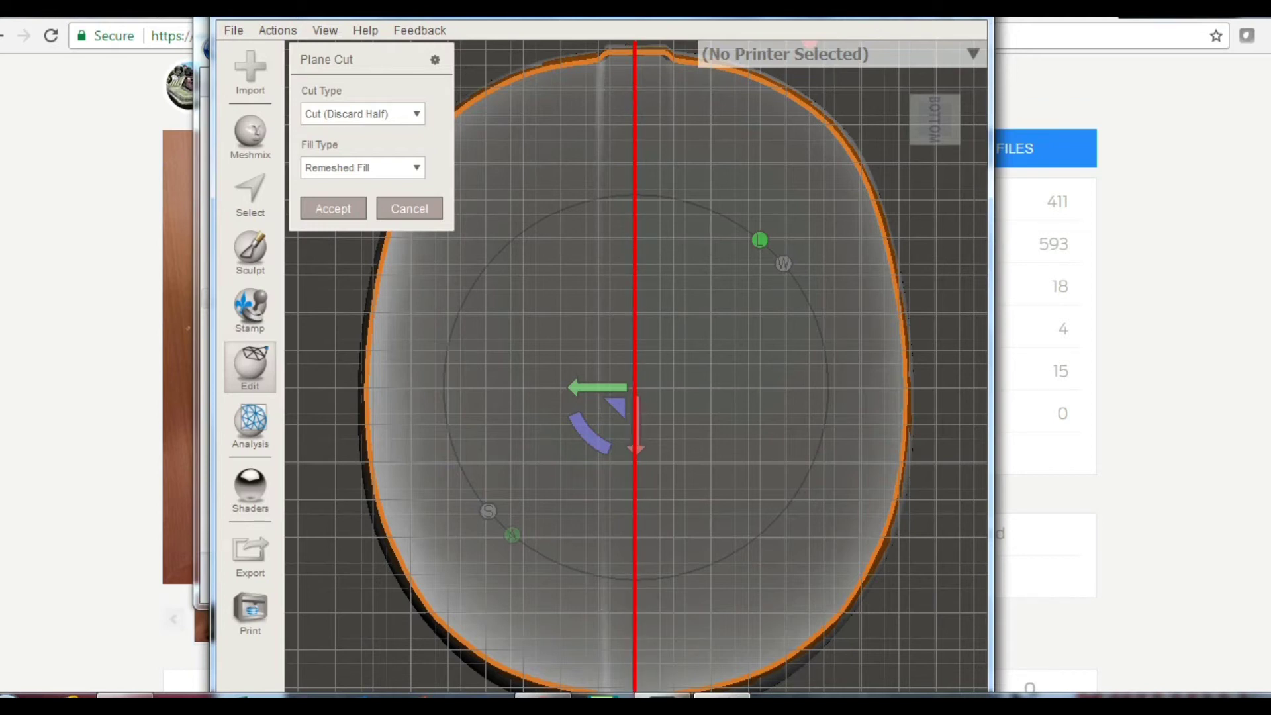
{"action": "mouse_move", "coordinate": [662, 695]}
{"action": "left_click", "coordinate": [598, 617]}
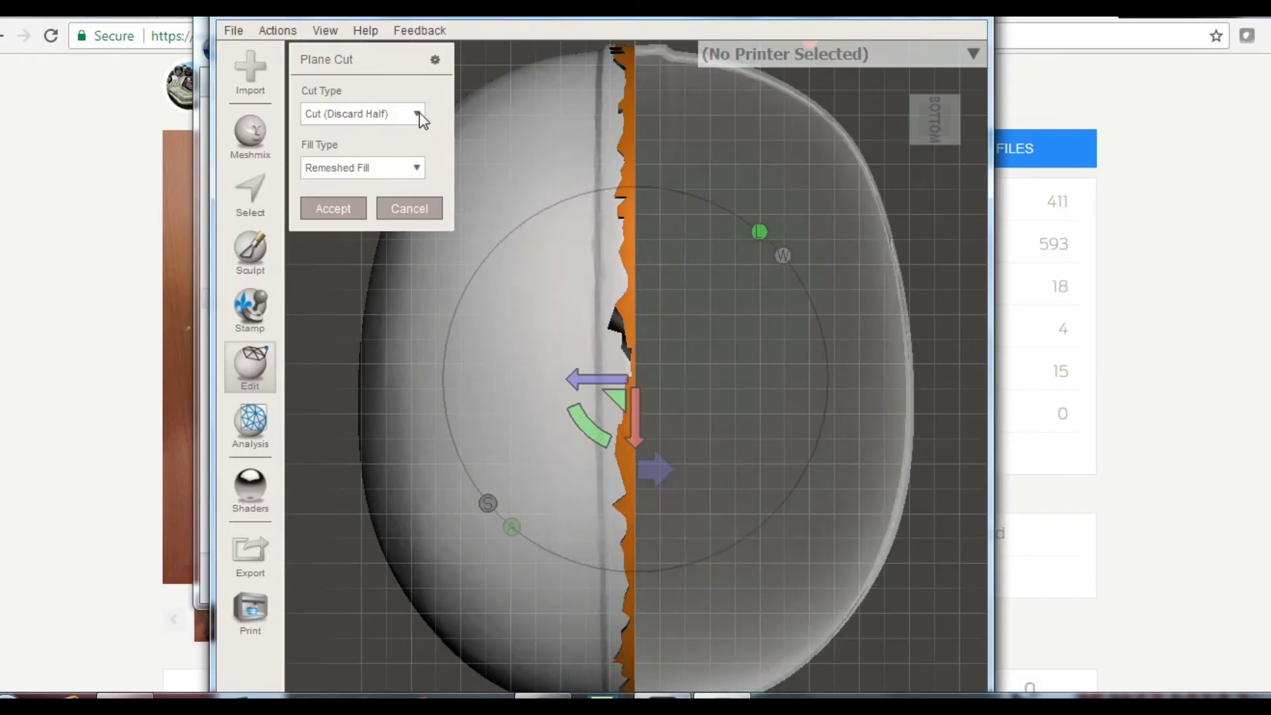
{"action": "left_click", "coordinate": [417, 113]}
{"action": "left_click", "coordinate": [415, 121]}
{"action": "left_click", "coordinate": [349, 203]}
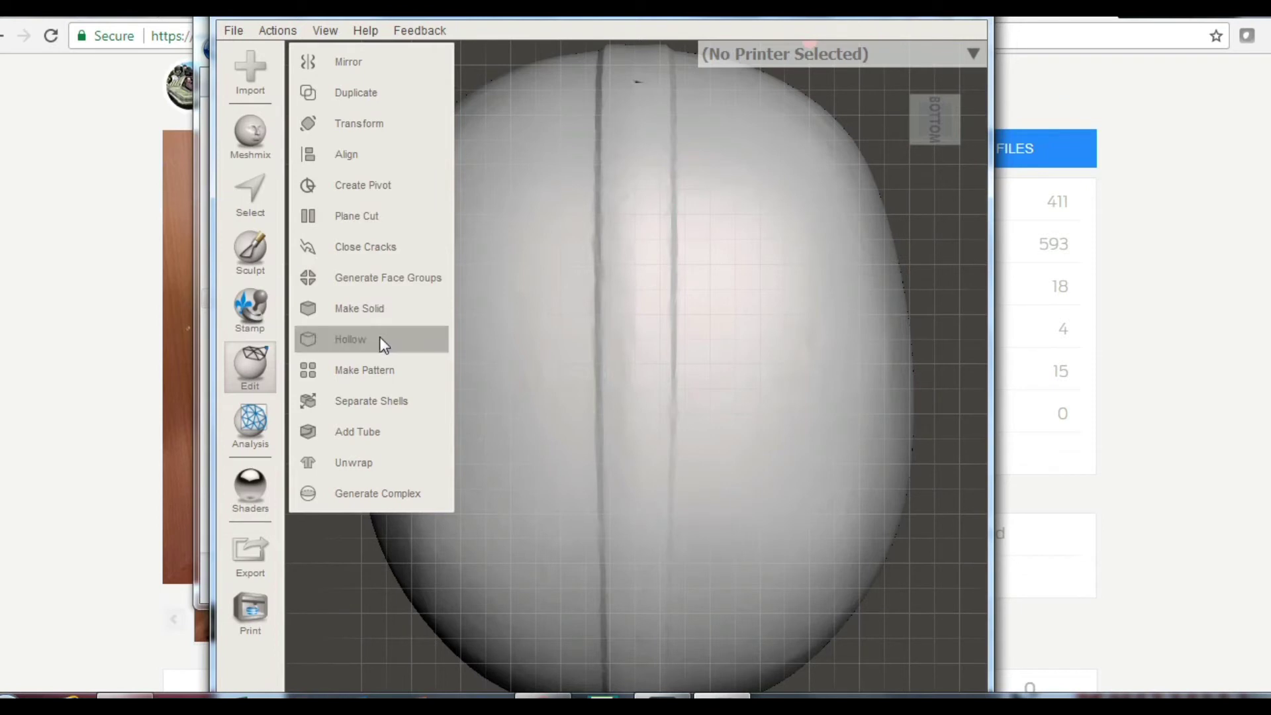
Step: Separate the cut helmet top into shells and pick shells 1–4 to identify each quarter
{"action": "left_click", "coordinate": [362, 400]}
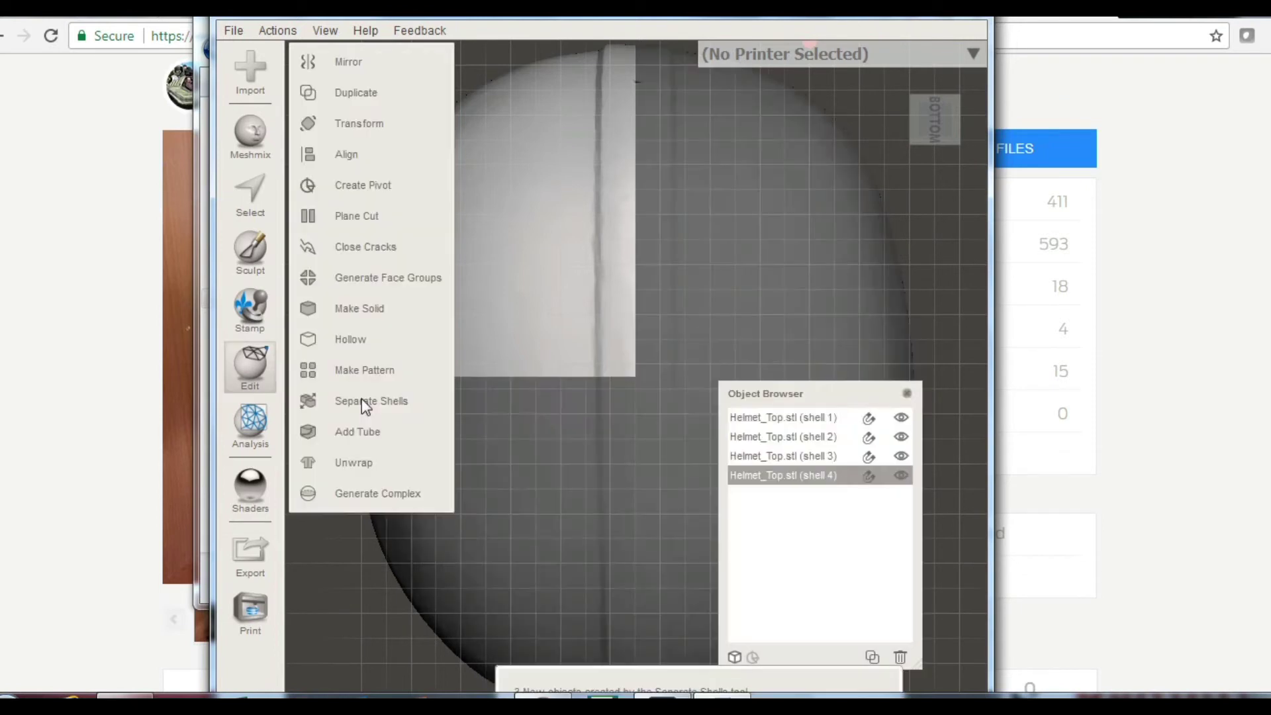
{"action": "left_click", "coordinate": [773, 418]}
{"action": "left_click", "coordinate": [772, 437]}
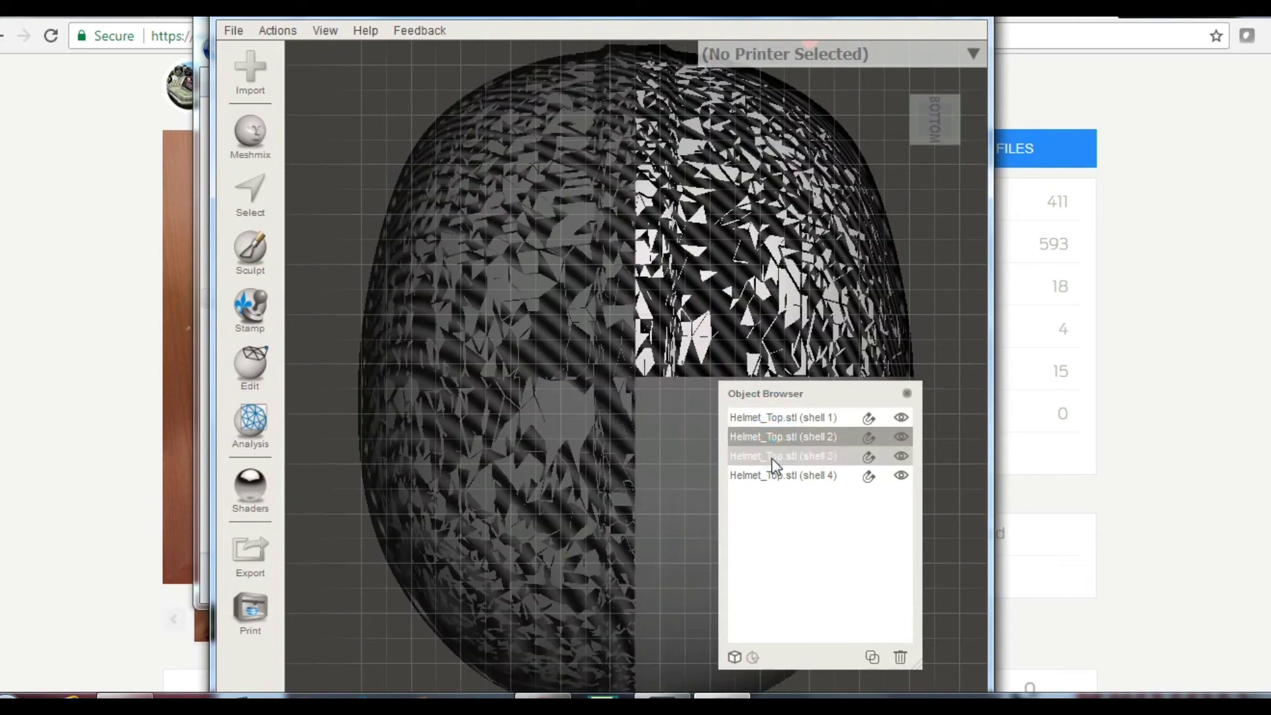
{"action": "left_click", "coordinate": [773, 457]}
{"action": "left_click", "coordinate": [772, 475]}
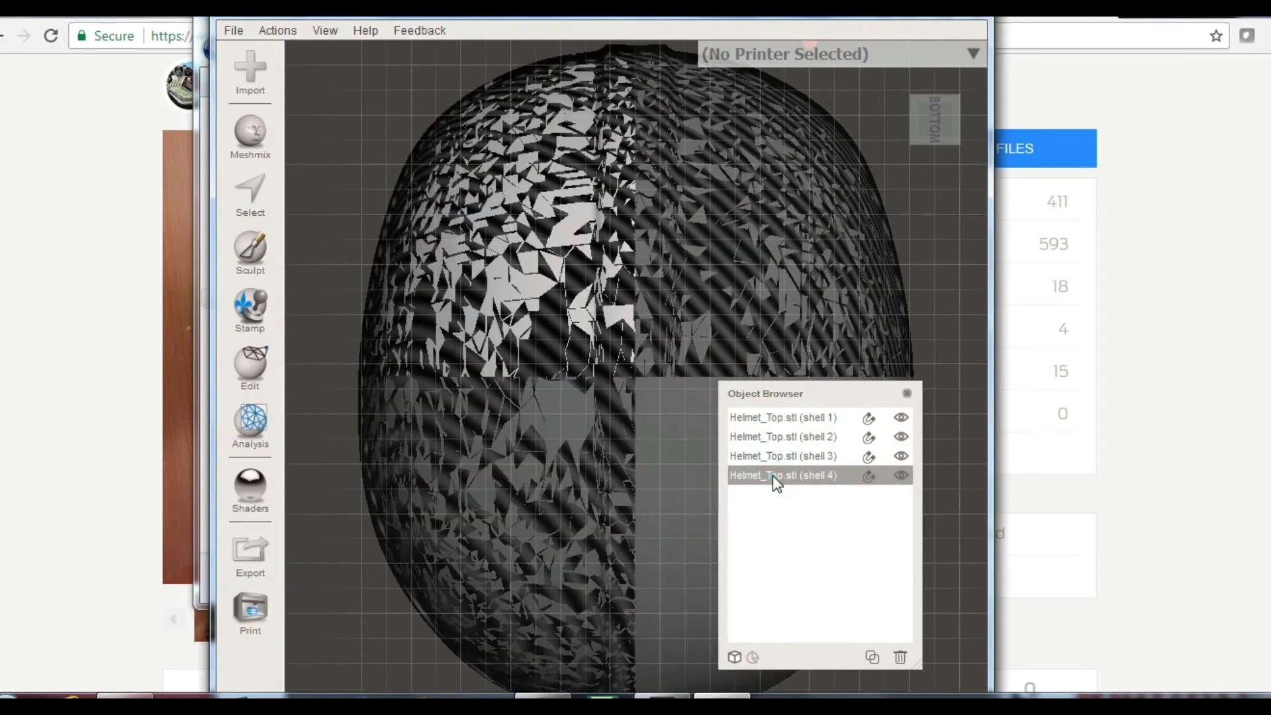
Step: Pick shells 3, 2, 1, 2, 3, 4, 3, 2, 1 in turn to compare the four pieces
{"action": "left_click", "coordinate": [772, 456]}
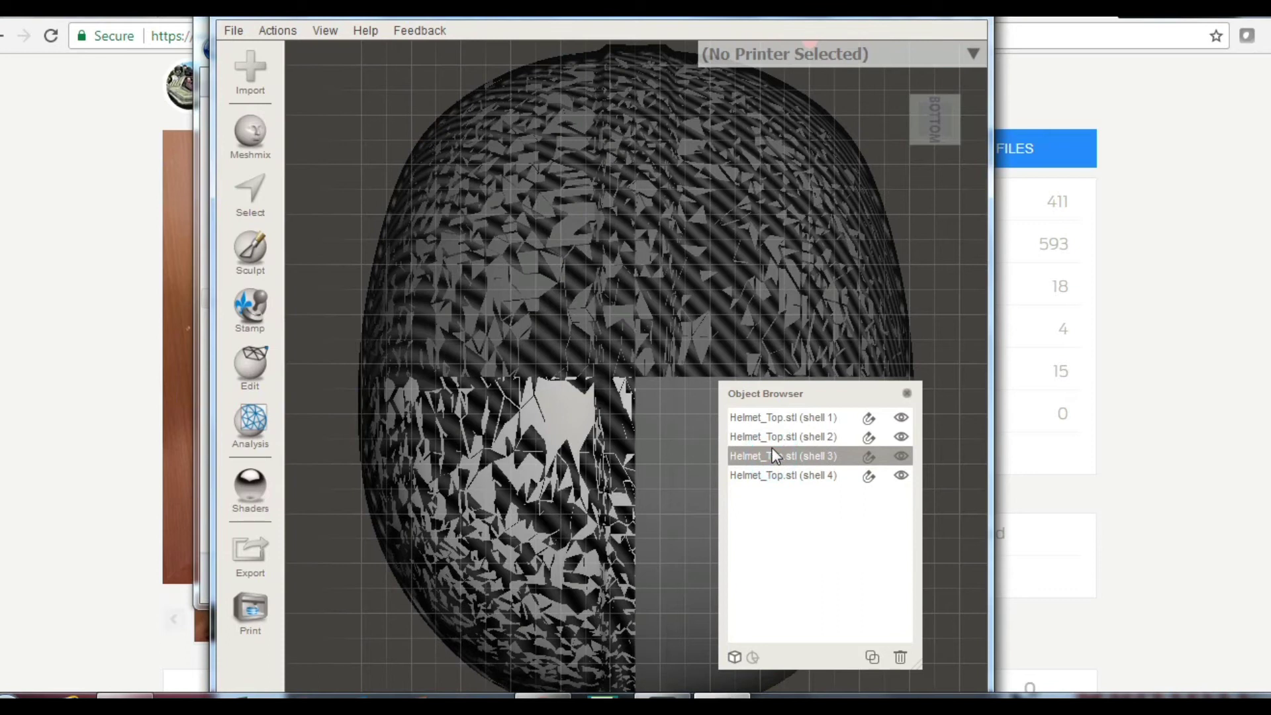
{"action": "left_click", "coordinate": [771, 439]}
{"action": "left_click", "coordinate": [772, 418]}
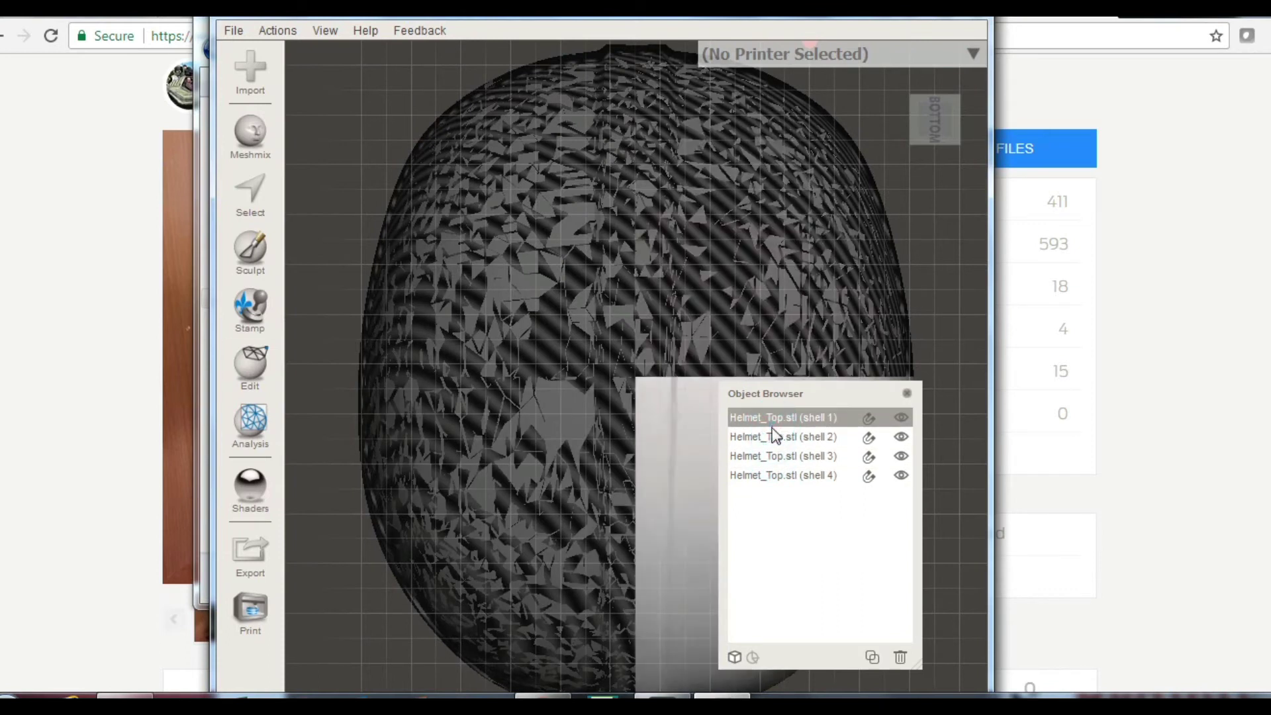
{"action": "left_click", "coordinate": [771, 436]}
{"action": "left_click", "coordinate": [774, 457]}
{"action": "left_click", "coordinate": [767, 476]}
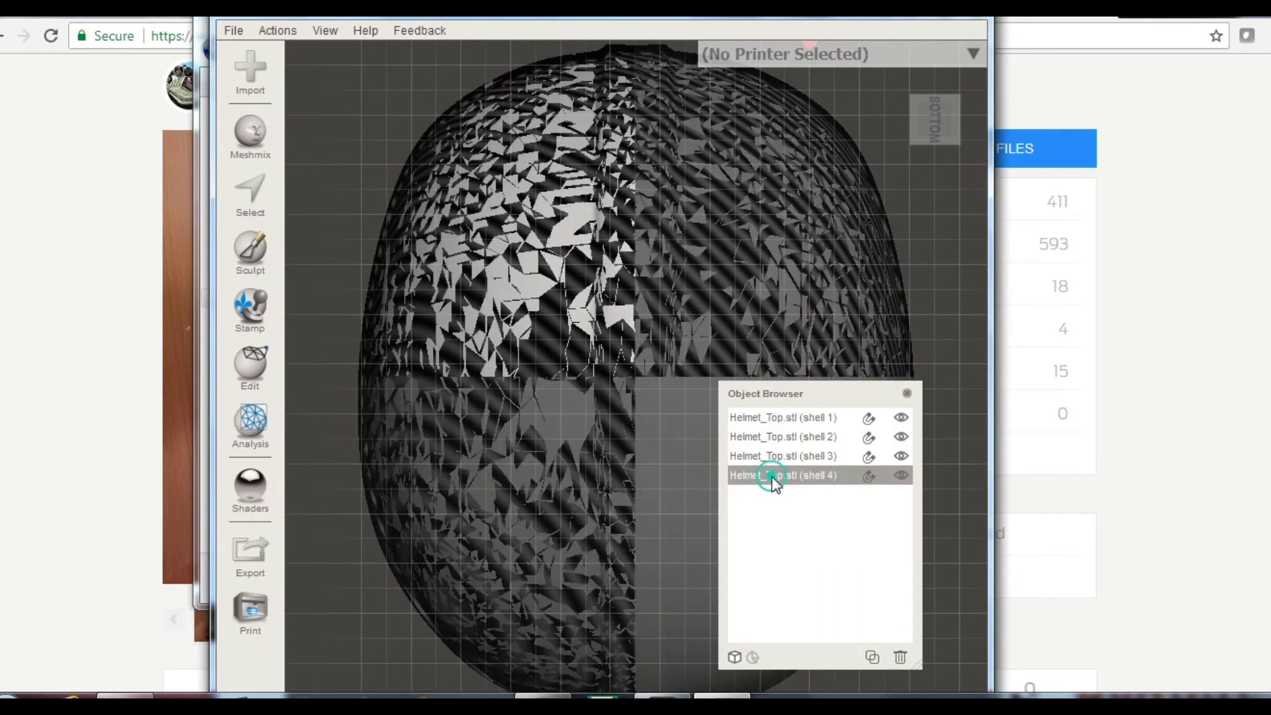
{"action": "left_click", "coordinate": [772, 457]}
{"action": "left_click", "coordinate": [770, 438]}
{"action": "left_click", "coordinate": [770, 418]}
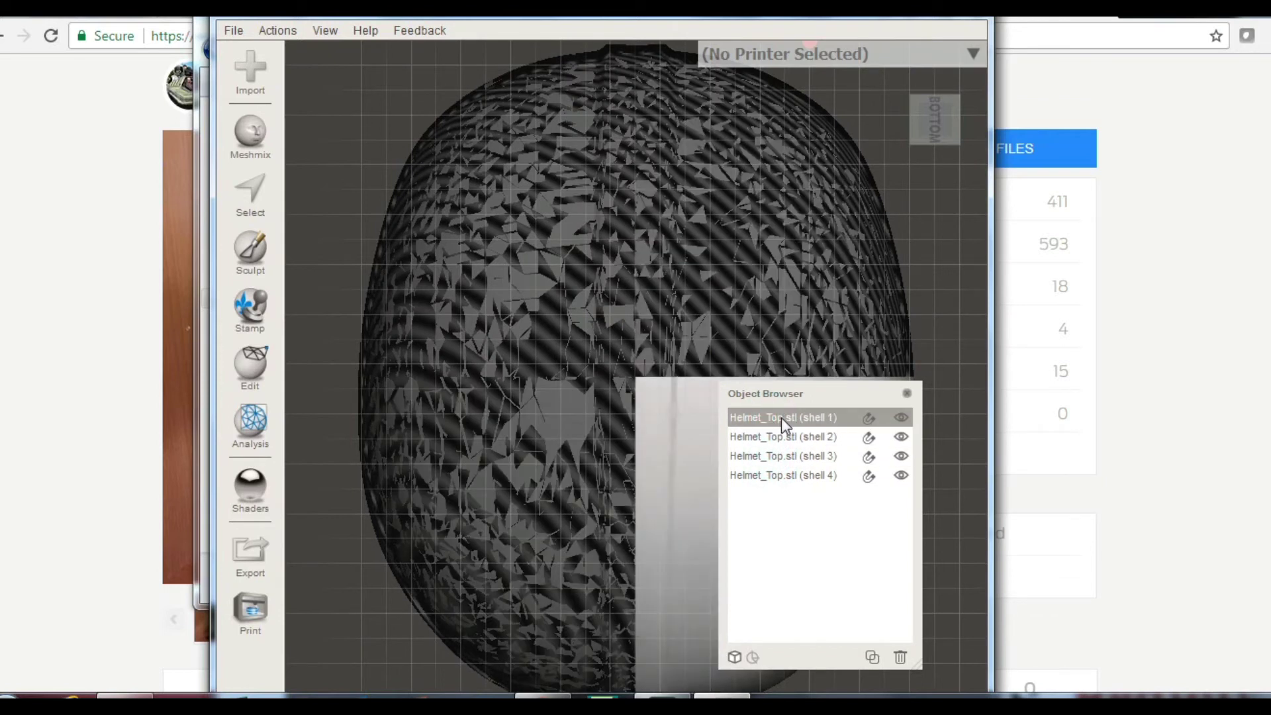
Step: Begin exporting the shell as 'Helmet top bottom', then cancel the export without saving
{"action": "left_click", "coordinate": [255, 549]}
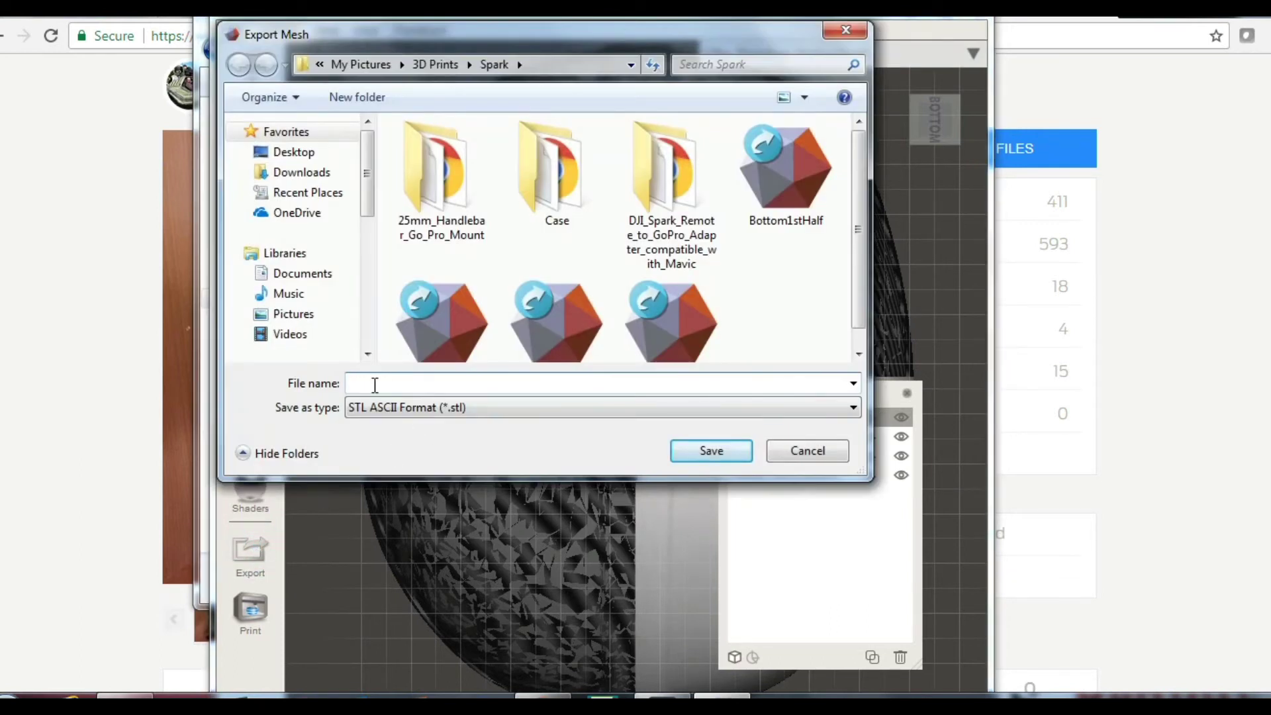
{"action": "type", "text": "Helmet top bottom left"}
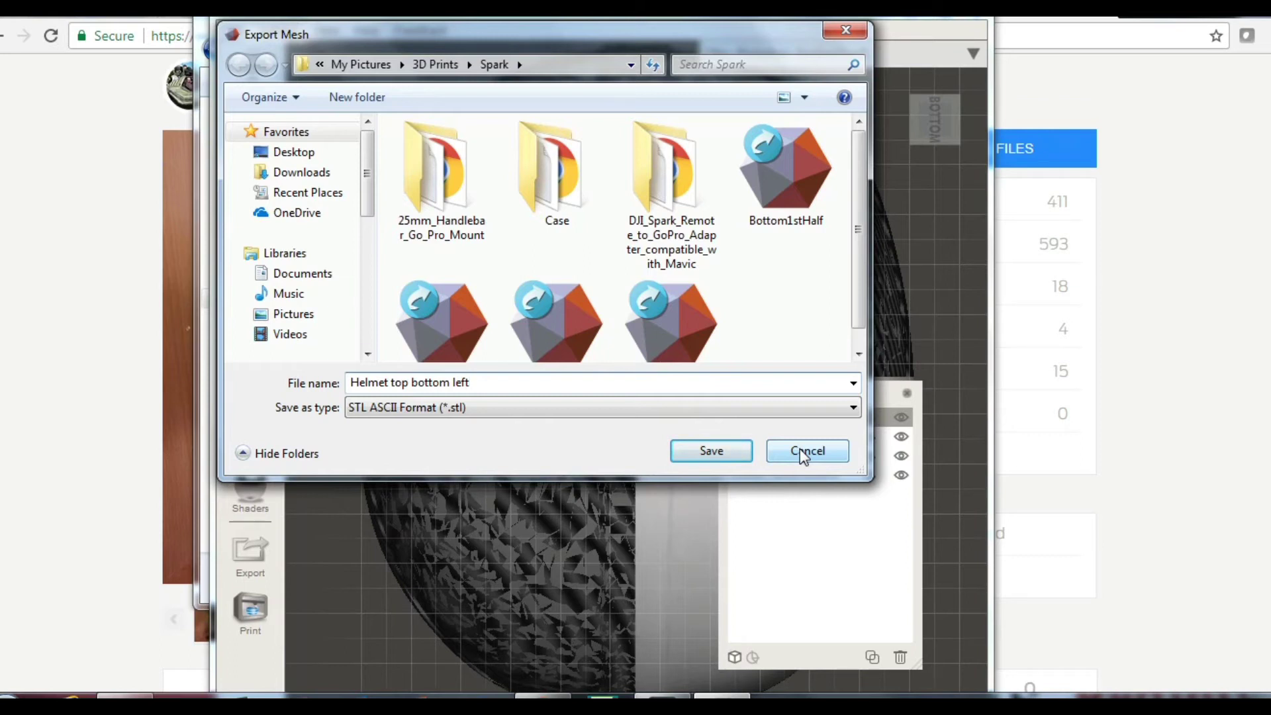
{"action": "left_click", "coordinate": [799, 447]}
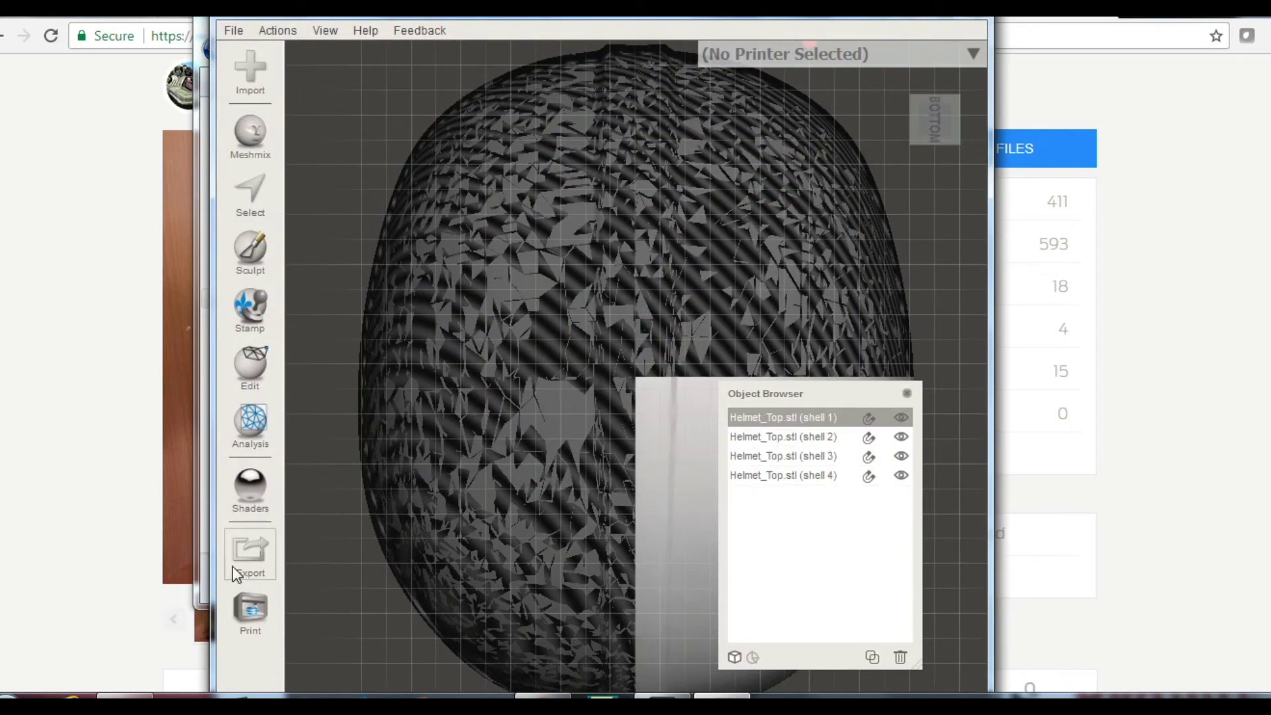
Step: Select shells 2, 3 and 4 in turn, then close Meshmixer
{"action": "left_click", "coordinate": [776, 434]}
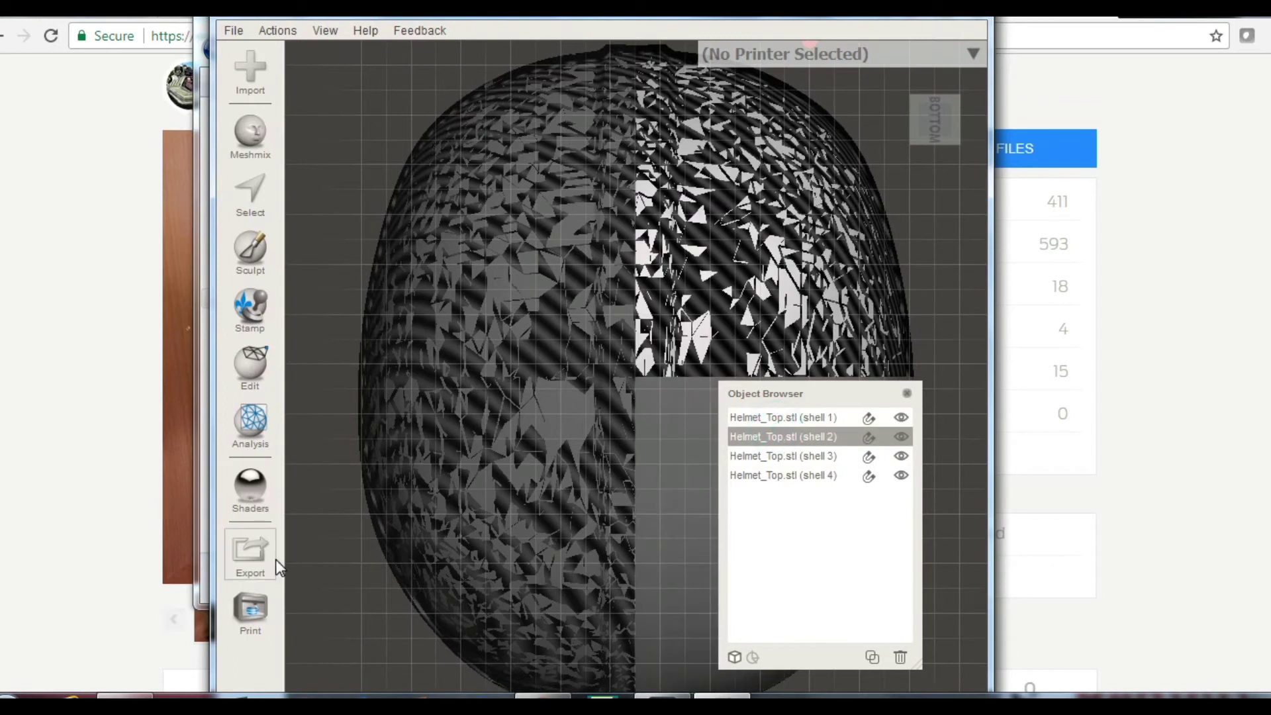
{"action": "left_click", "coordinate": [784, 455]}
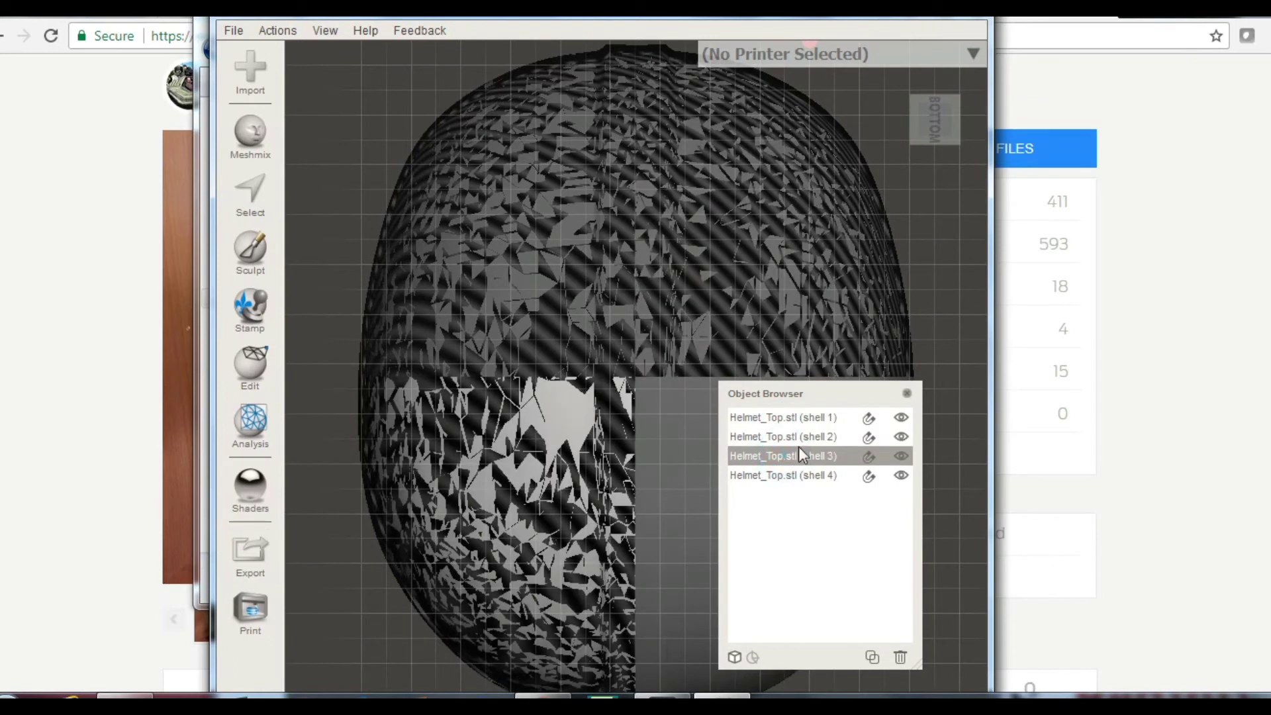
{"action": "left_click", "coordinate": [795, 474]}
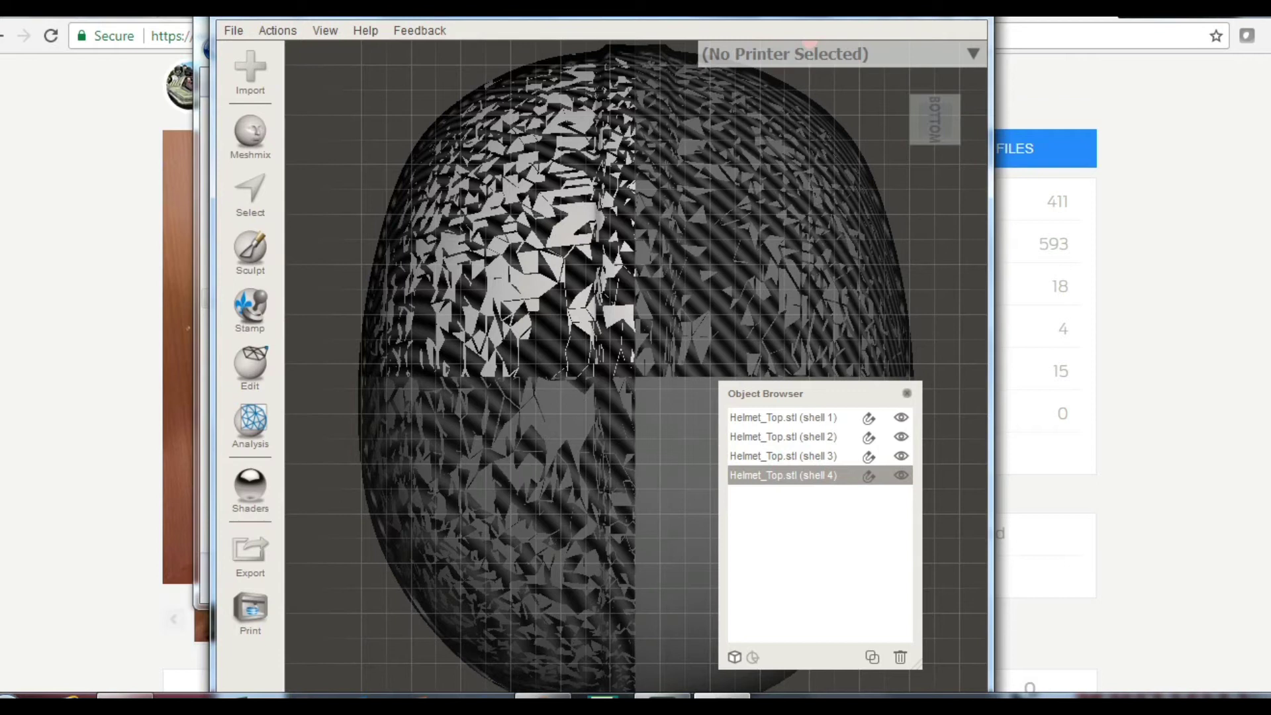
{"action": "left_click", "coordinate": [964, 24]}
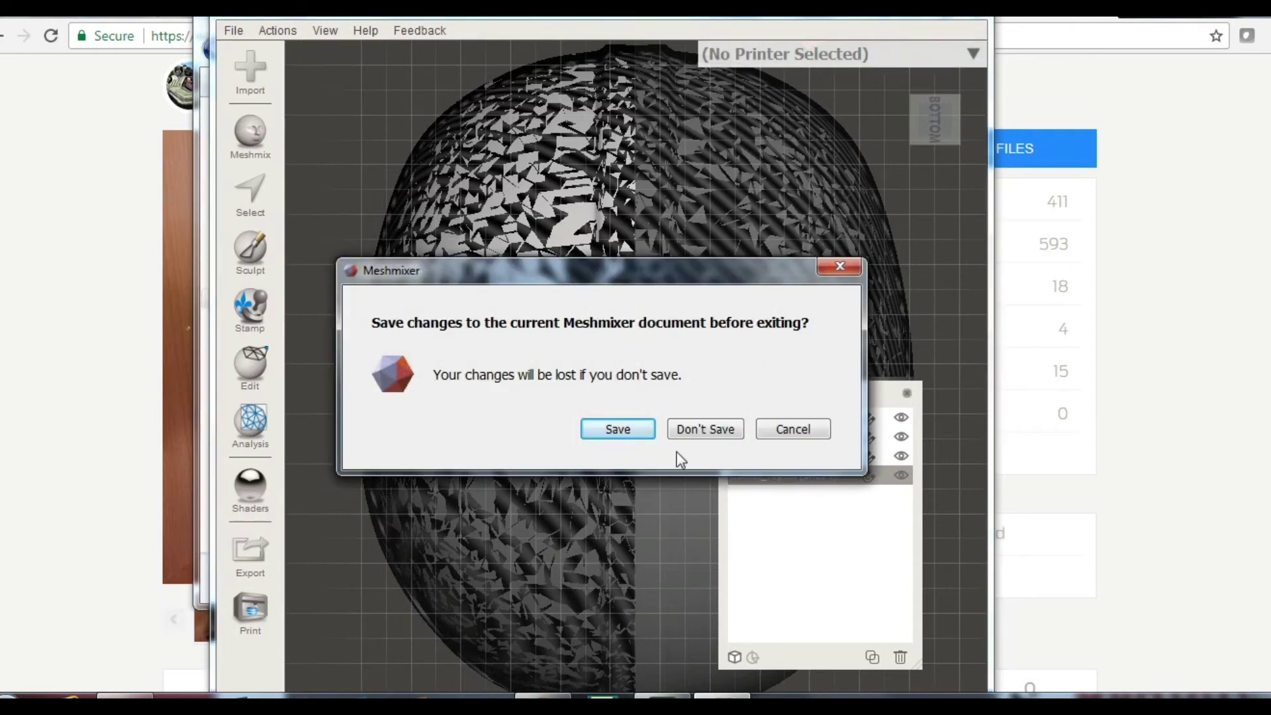
Step: Discard Meshmixer's changes and open HelmetTopBottomCorner1 from DarthVaderSmallerPieces with Cura
{"action": "left_click", "coordinate": [707, 430]}
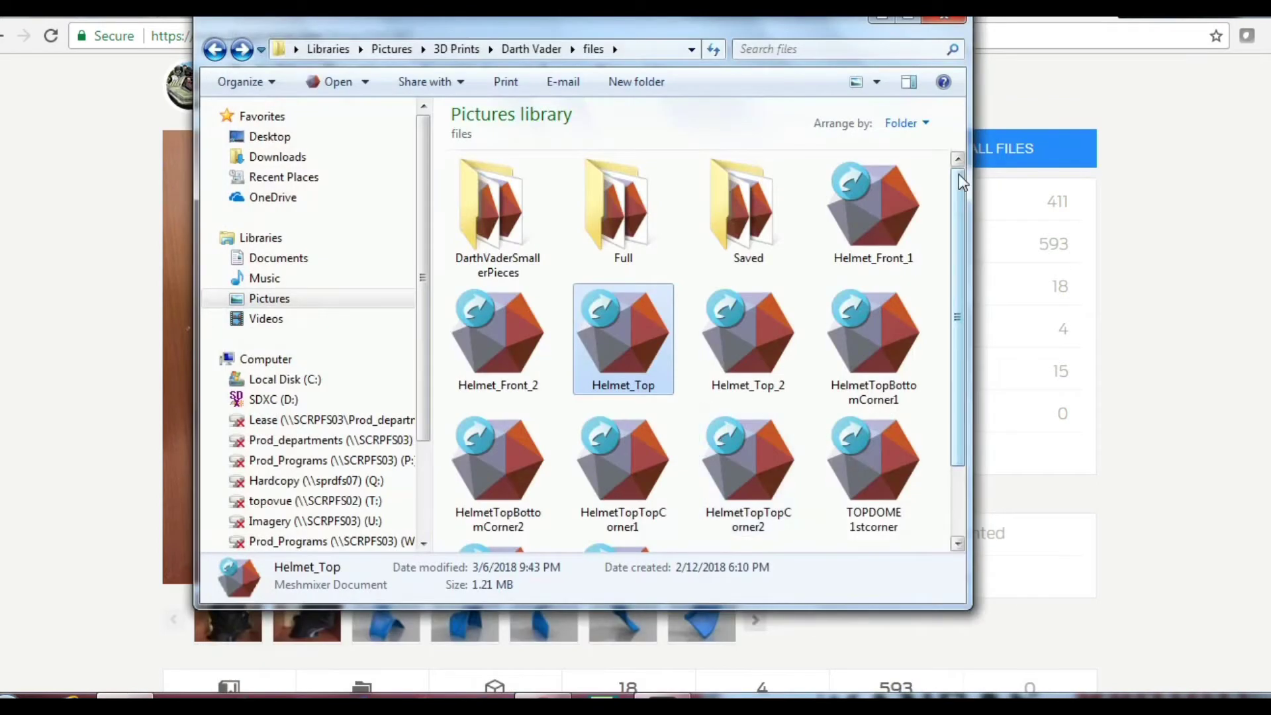
{"action": "double_click", "coordinate": [493, 212]}
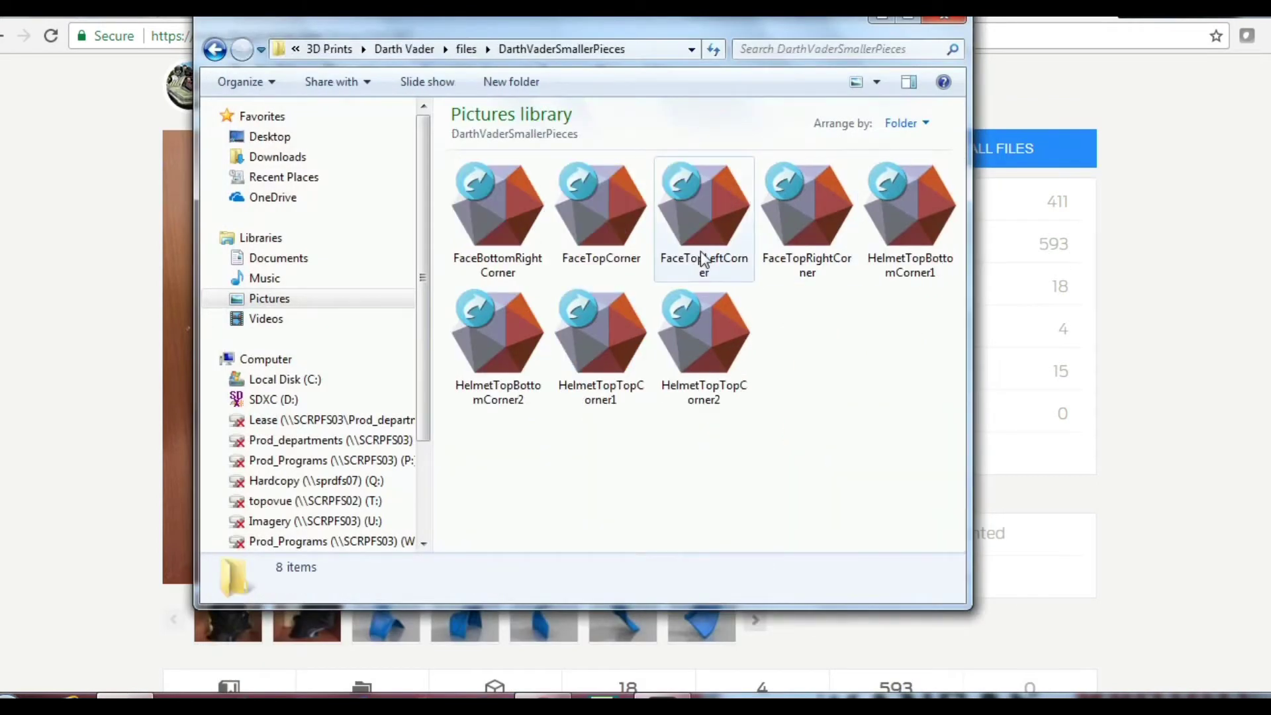
{"action": "right_click", "coordinate": [900, 279]}
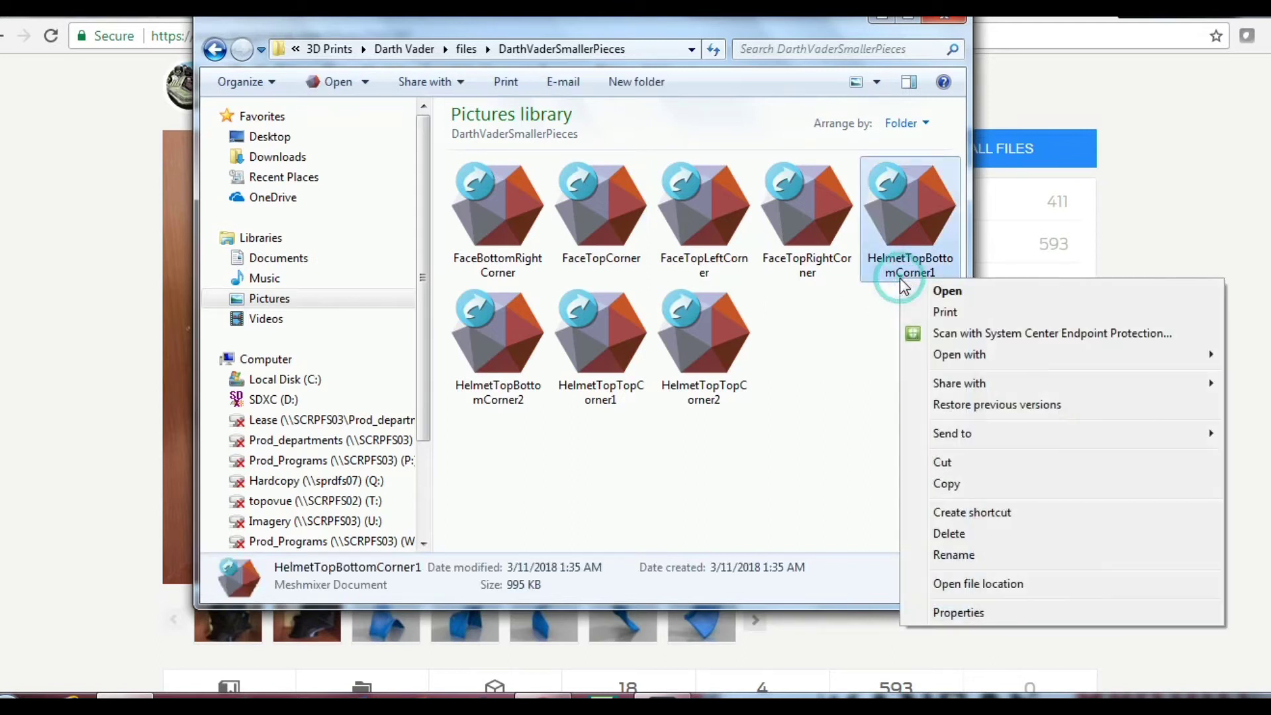
{"action": "mouse_move", "coordinate": [933, 352]}
{"action": "left_click", "coordinate": [845, 359]}
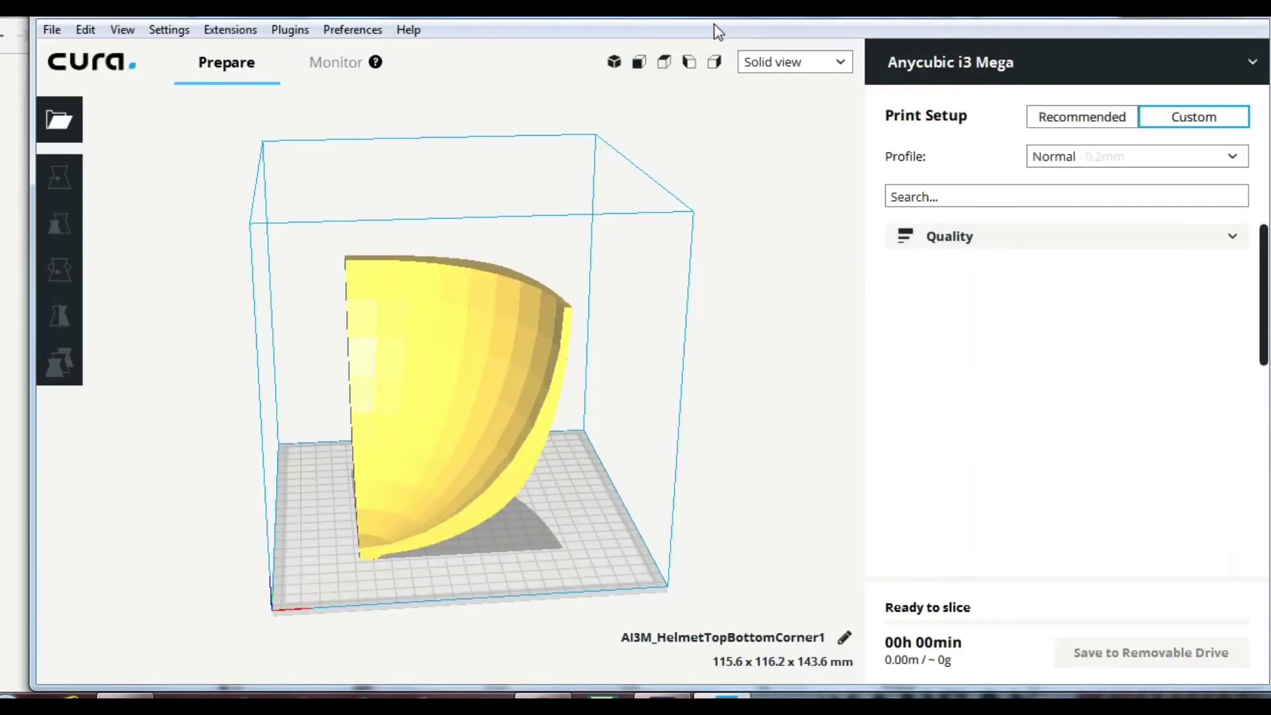
Step: Rotate the corner piece on its red ring onto its side, to 115.6 x 143.6 x 116.2 mm
{"action": "left_click", "coordinate": [495, 347]}
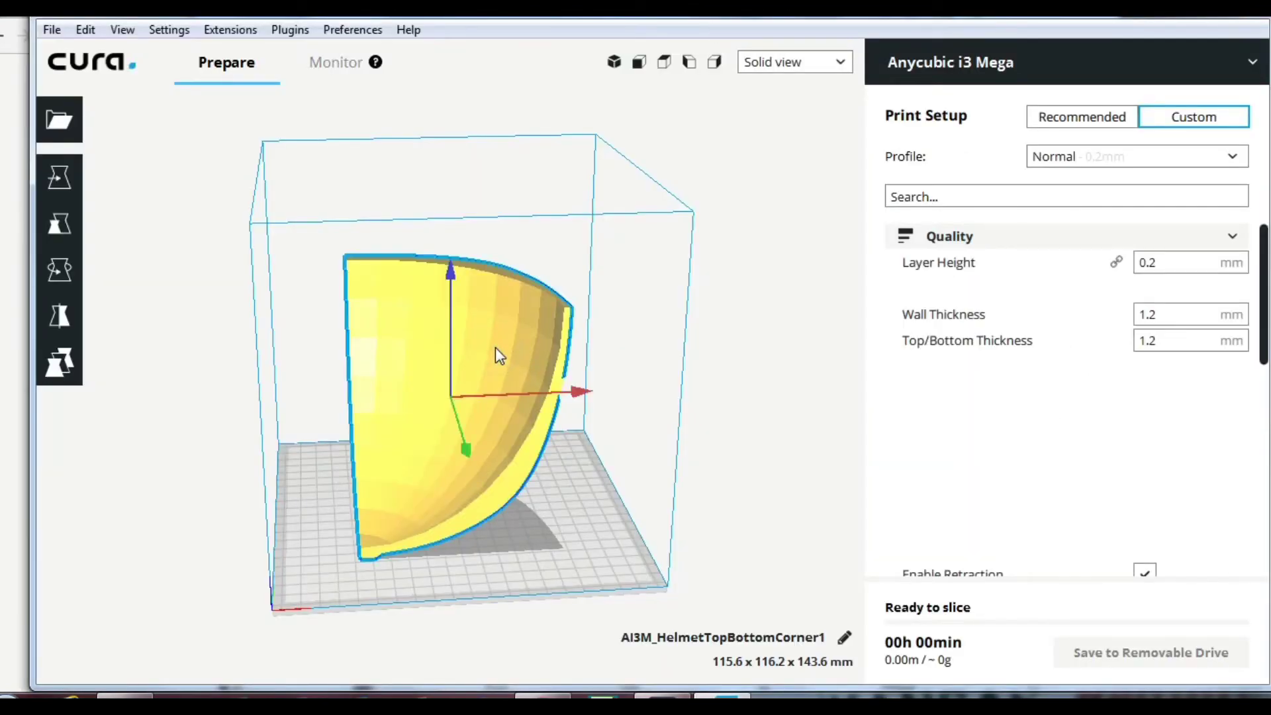
{"action": "left_click", "coordinate": [49, 271]}
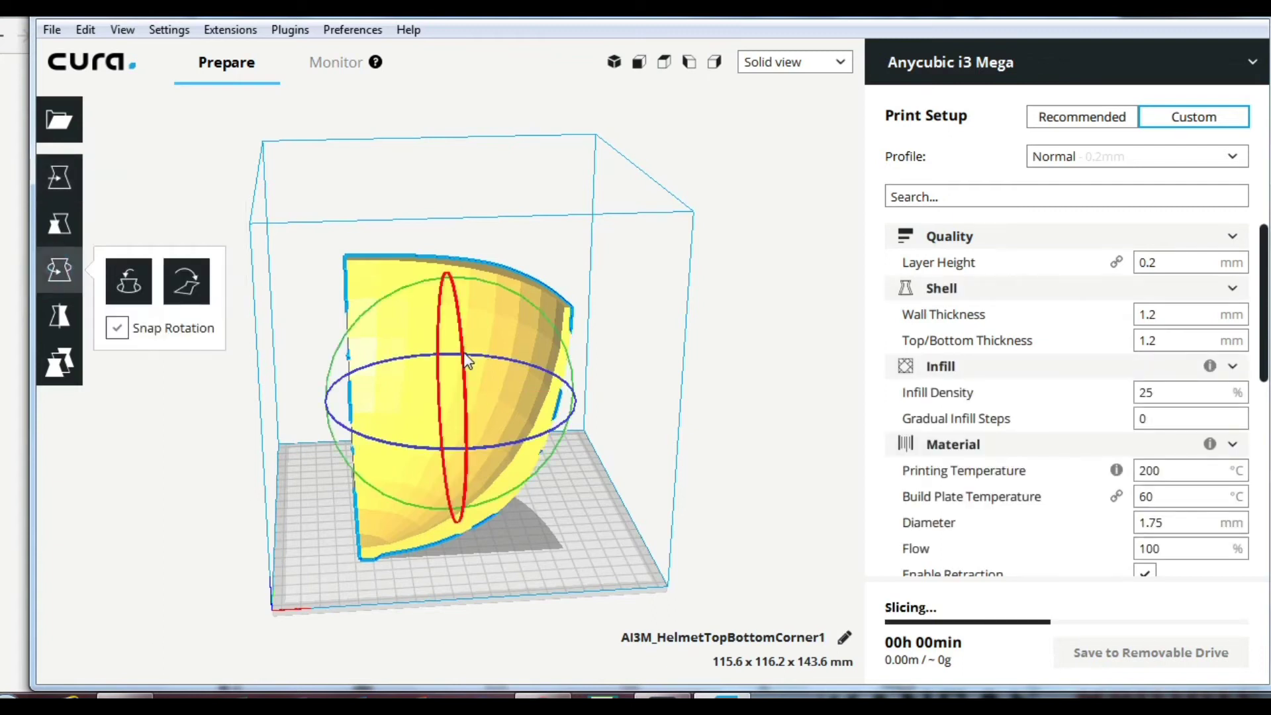
{"action": "left_click_drag", "start_coordinate": [464, 352], "coordinate": [459, 284]}
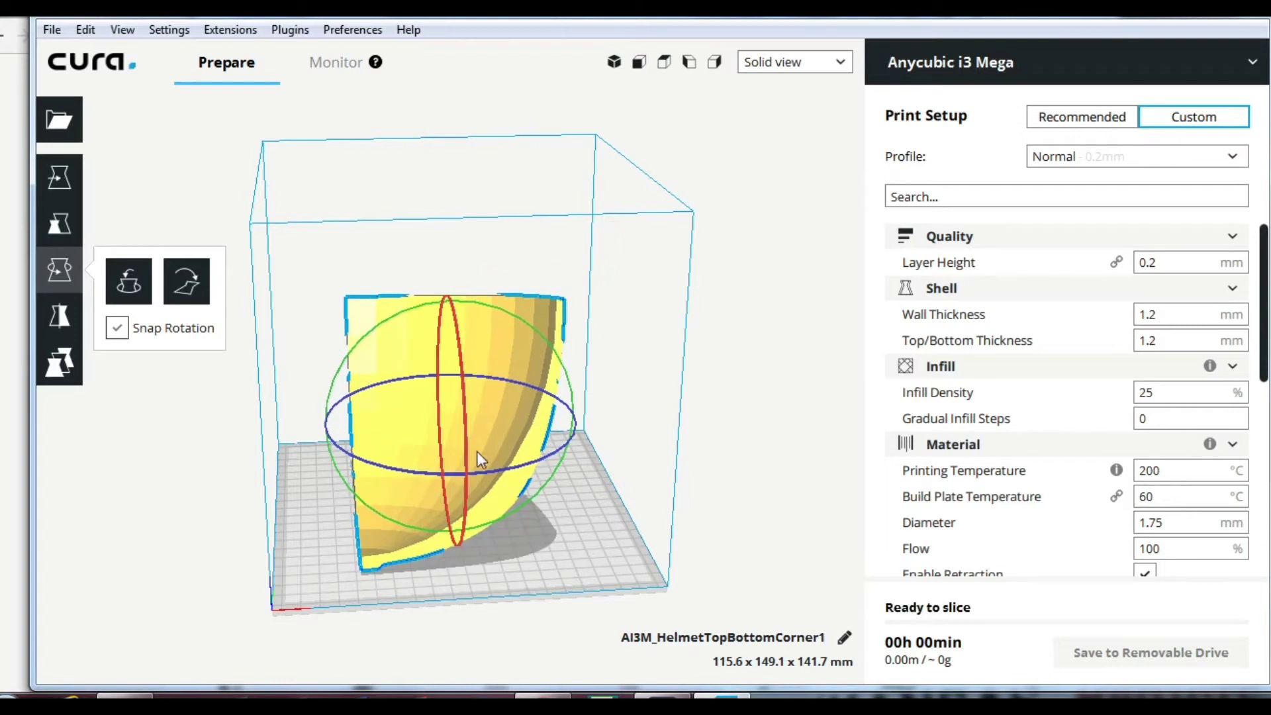
{"action": "left_click_drag", "start_coordinate": [466, 454], "coordinate": [466, 495]}
Step: Check the turned piece from the top, side and front views
{"action": "left_click", "coordinate": [664, 62]}
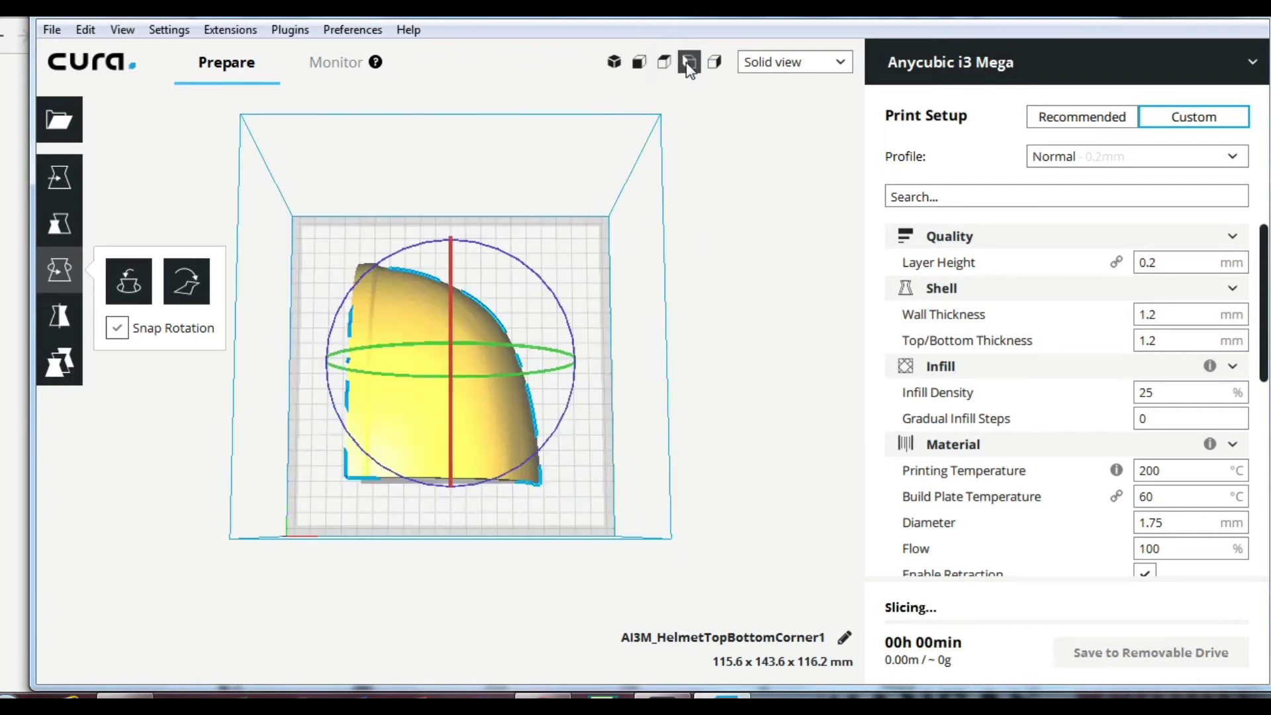
{"action": "left_click", "coordinate": [683, 63]}
{"action": "left_click", "coordinate": [664, 62]}
{"action": "left_click", "coordinate": [639, 61]}
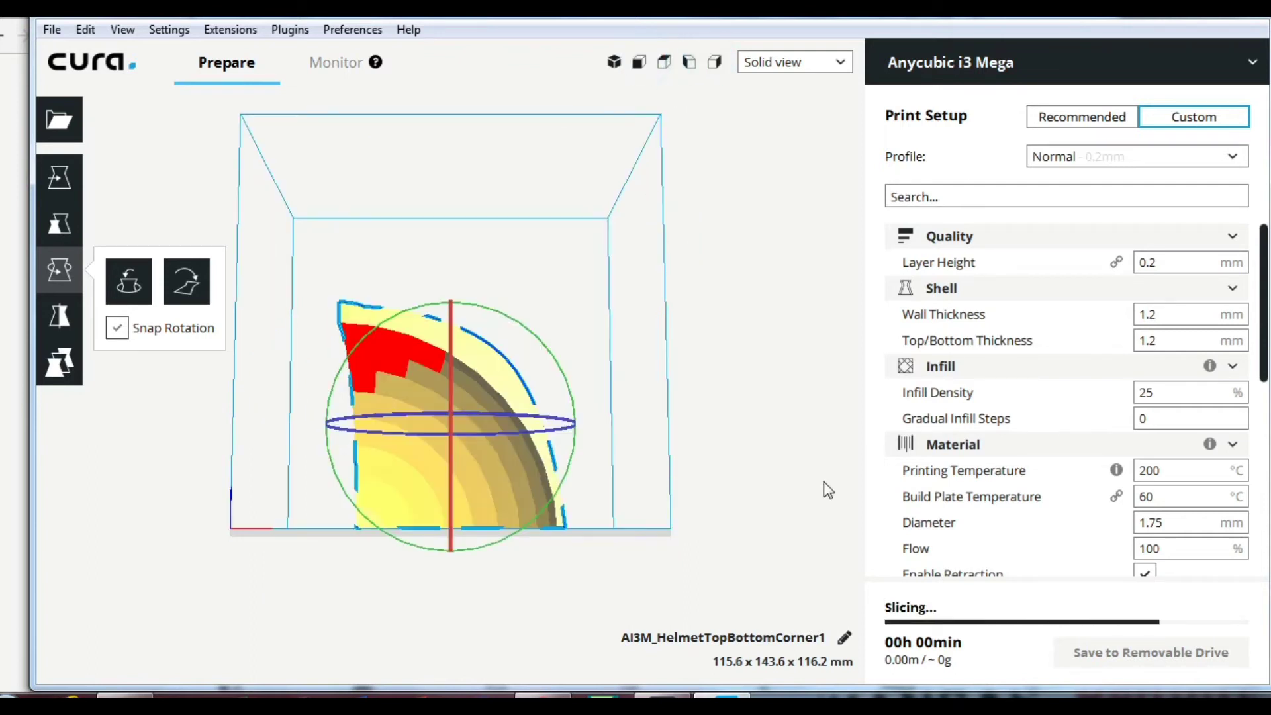
Step: Change the Build Plate Temperature to 50 °C
{"action": "scroll", "coordinate": [1265, 278], "scroll_direction": "down", "scroll_amount": 5}
{"action": "scroll", "coordinate": [1261, 261], "scroll_direction": "up", "scroll_amount": 5}
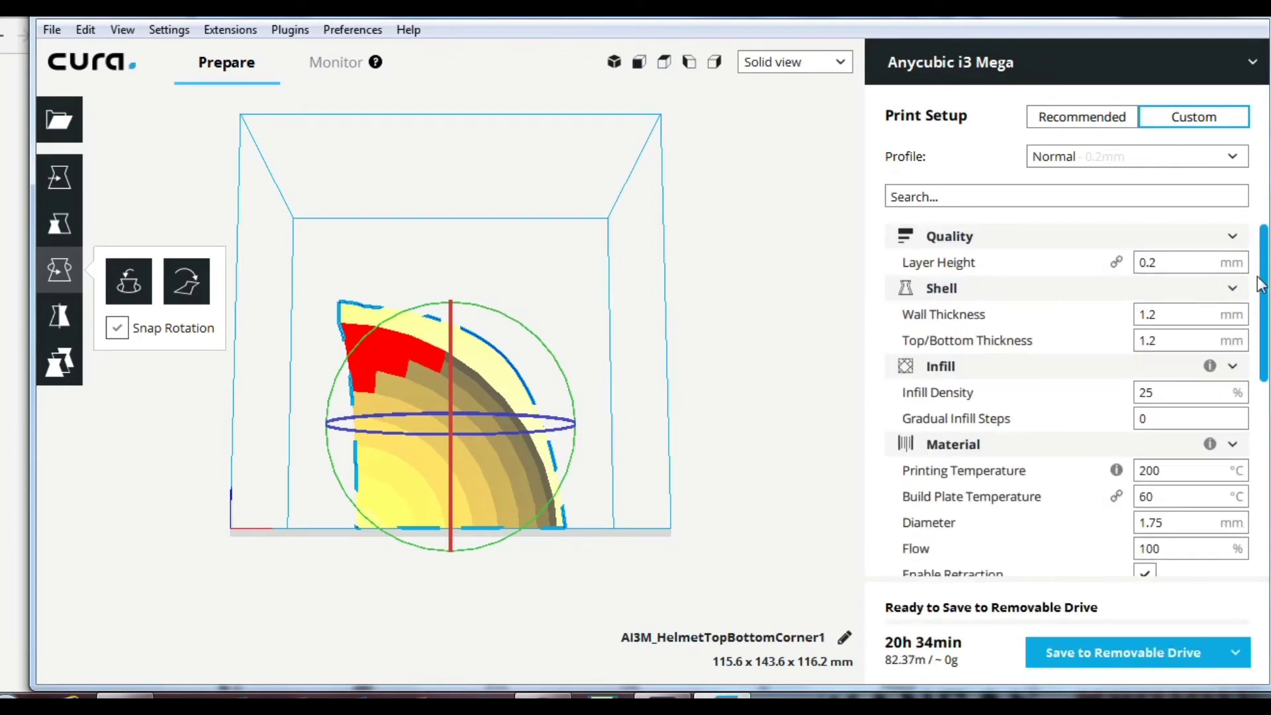
{"action": "scroll", "coordinate": [1261, 278], "scroll_direction": "down", "scroll_amount": 3}
{"action": "scroll", "coordinate": [1260, 312], "scroll_direction": "down", "scroll_amount": 3}
{"action": "left_click", "coordinate": [1175, 400]}
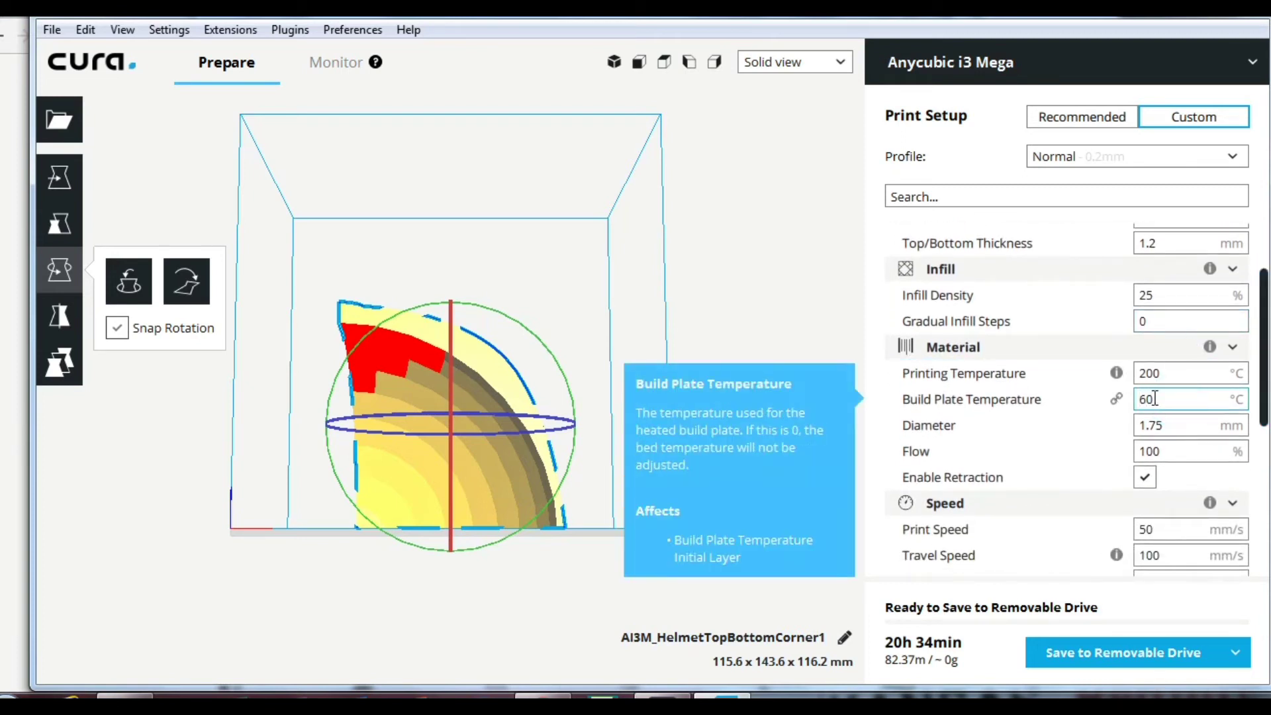
{"action": "left_click", "coordinate": [1144, 398]}
{"action": "key", "text": "Delete"}
{"action": "type", "text": "5"}
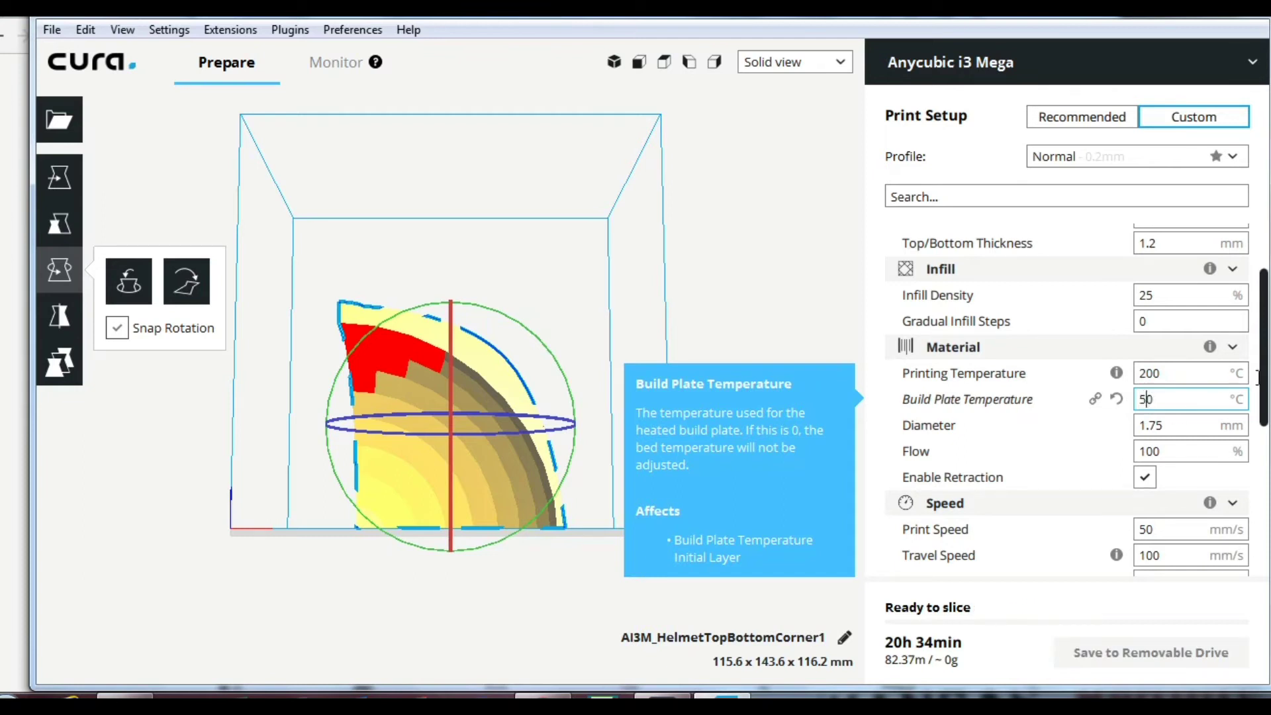
Step: Set Support Placement to Touching Build Plate and Build Plate Adhesion Type to None
{"action": "scroll", "coordinate": [1265, 429], "scroll_direction": "down", "scroll_amount": 5}
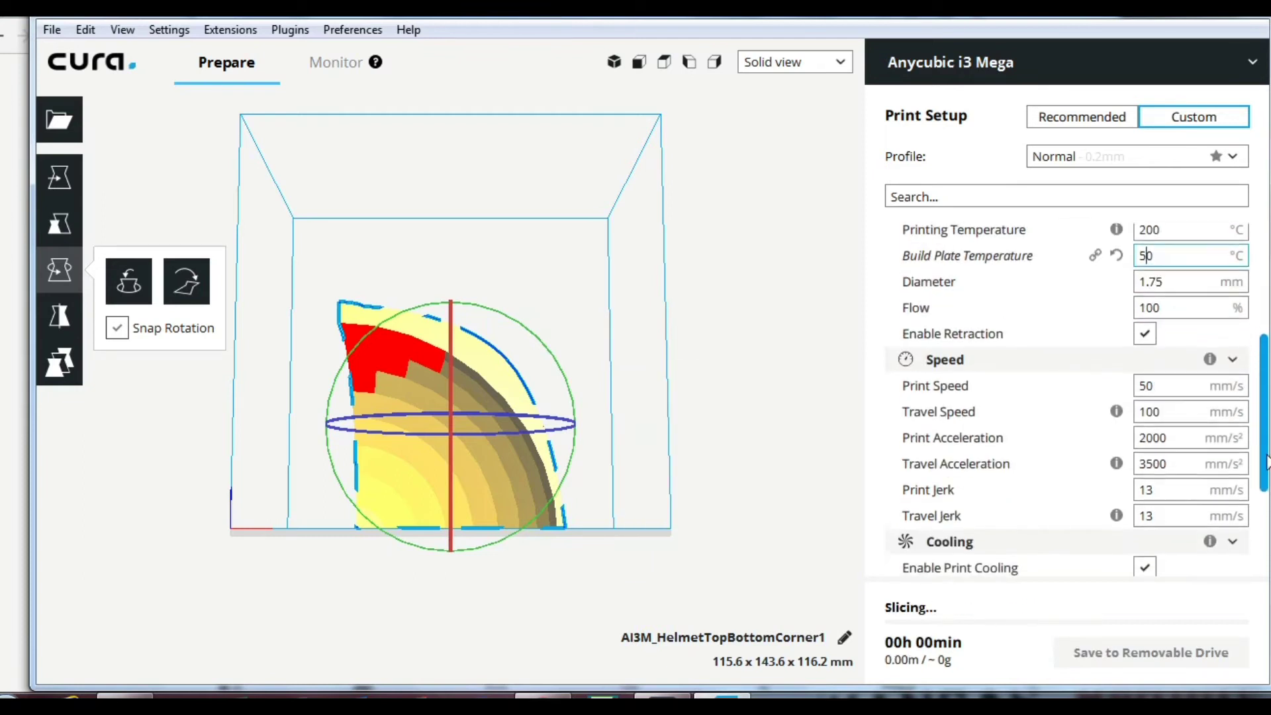
{"action": "scroll", "coordinate": [1265, 488], "scroll_direction": "down", "scroll_amount": 3}
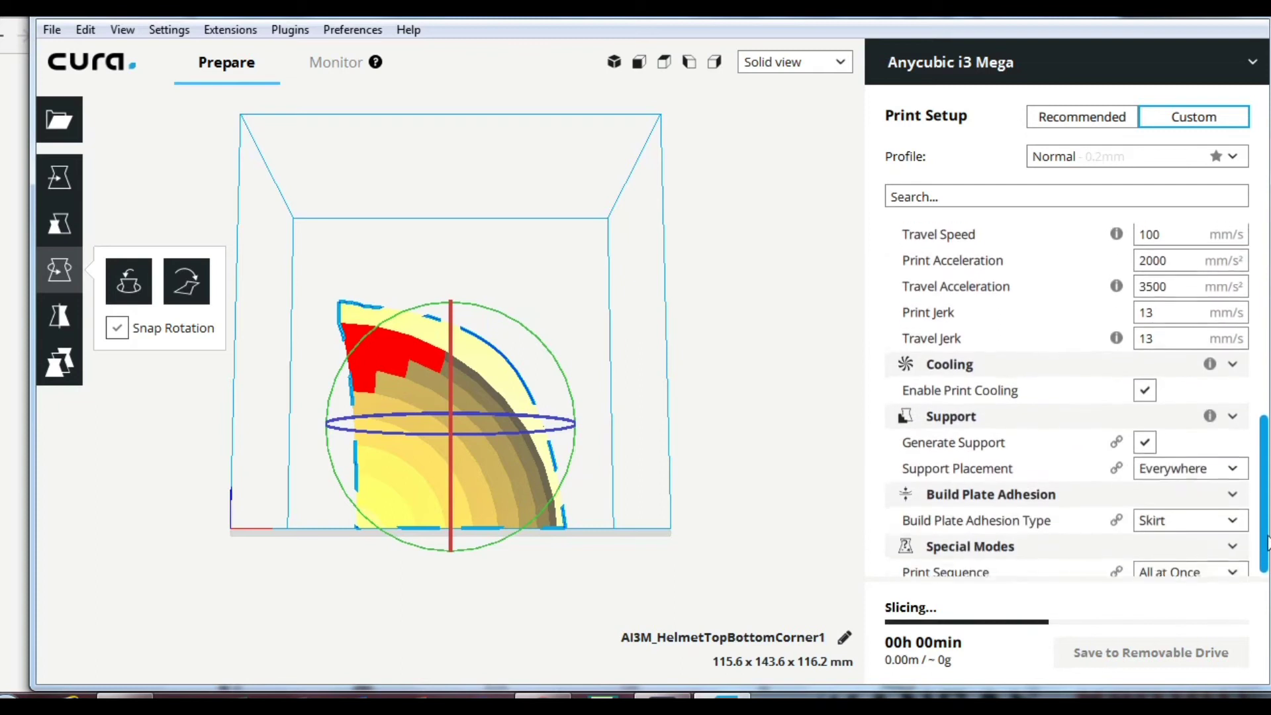
{"action": "left_click", "coordinate": [1233, 464]}
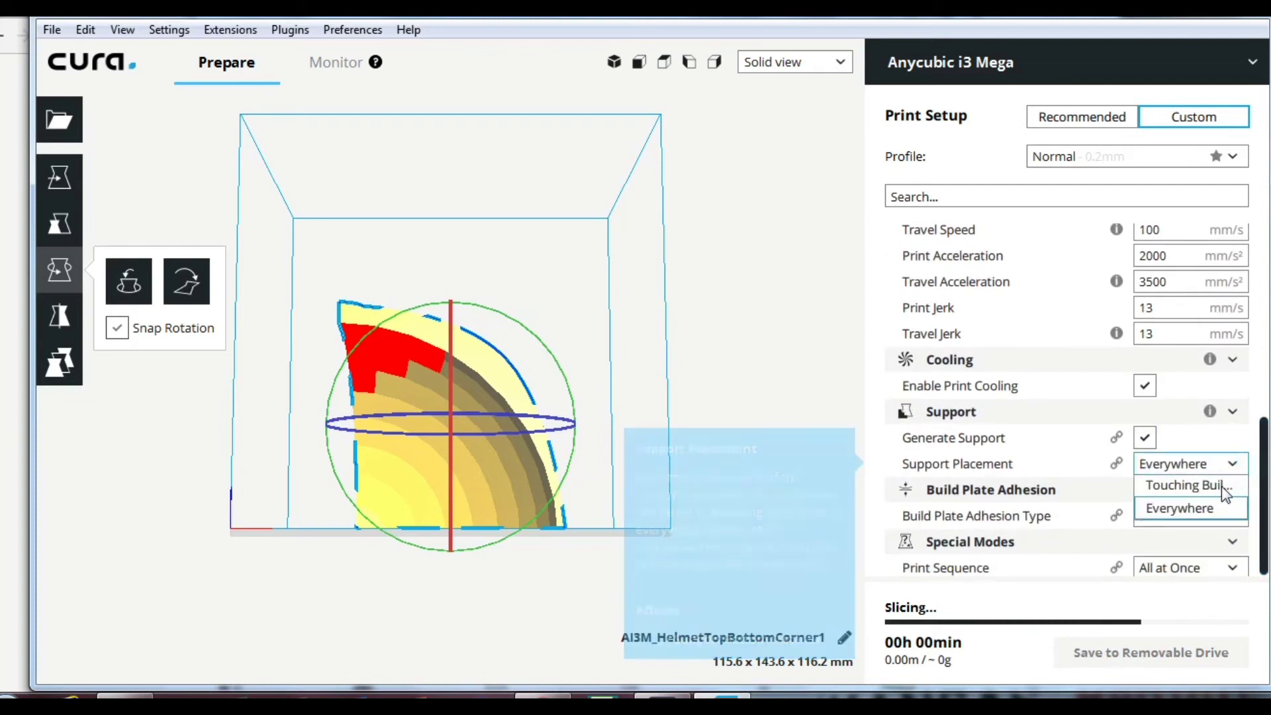
{"action": "left_click", "coordinate": [1221, 493]}
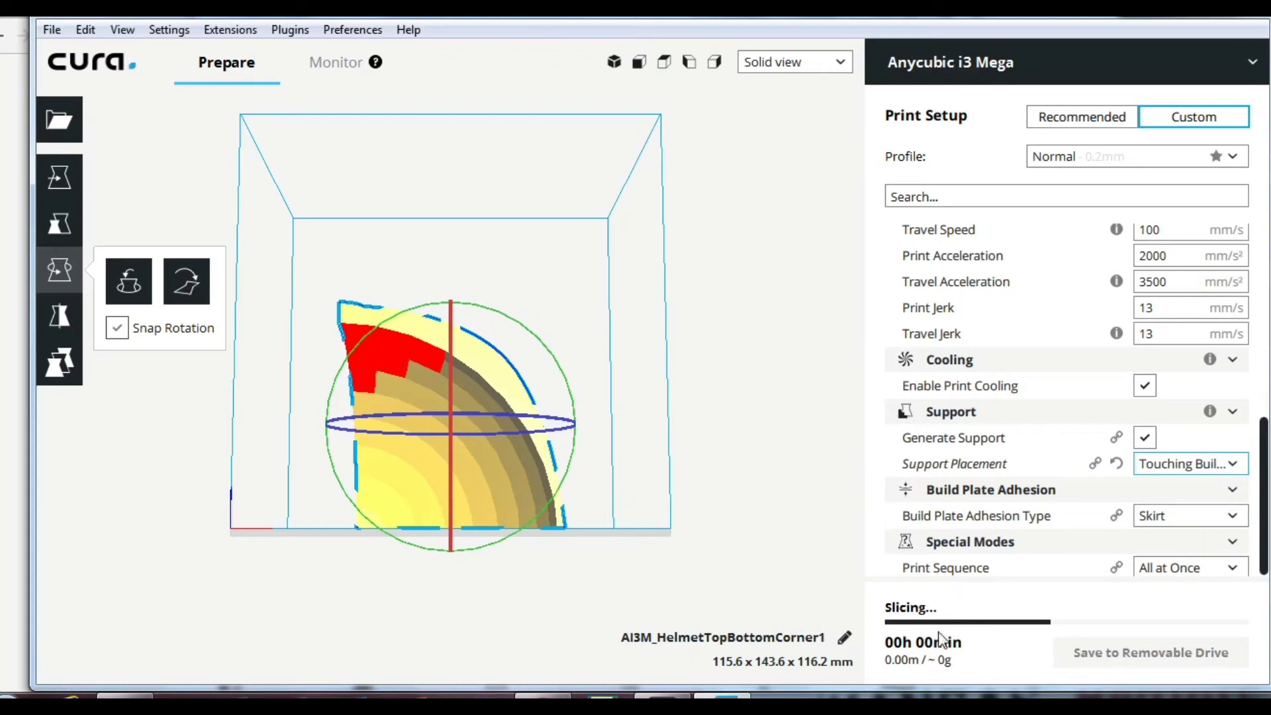
{"action": "left_click", "coordinate": [1231, 516]}
{"action": "left_click", "coordinate": [1201, 607]}
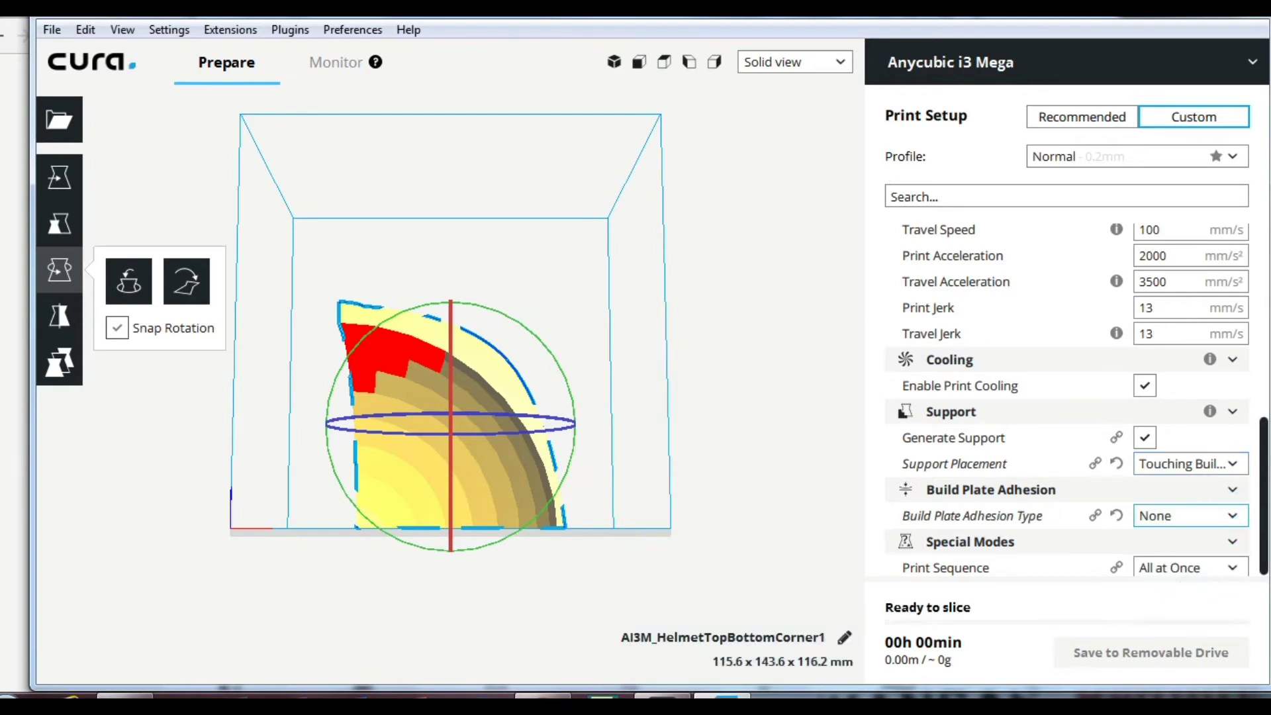
{"action": "scroll", "coordinate": [1265, 471], "scroll_direction": "down", "scroll_amount": 1}
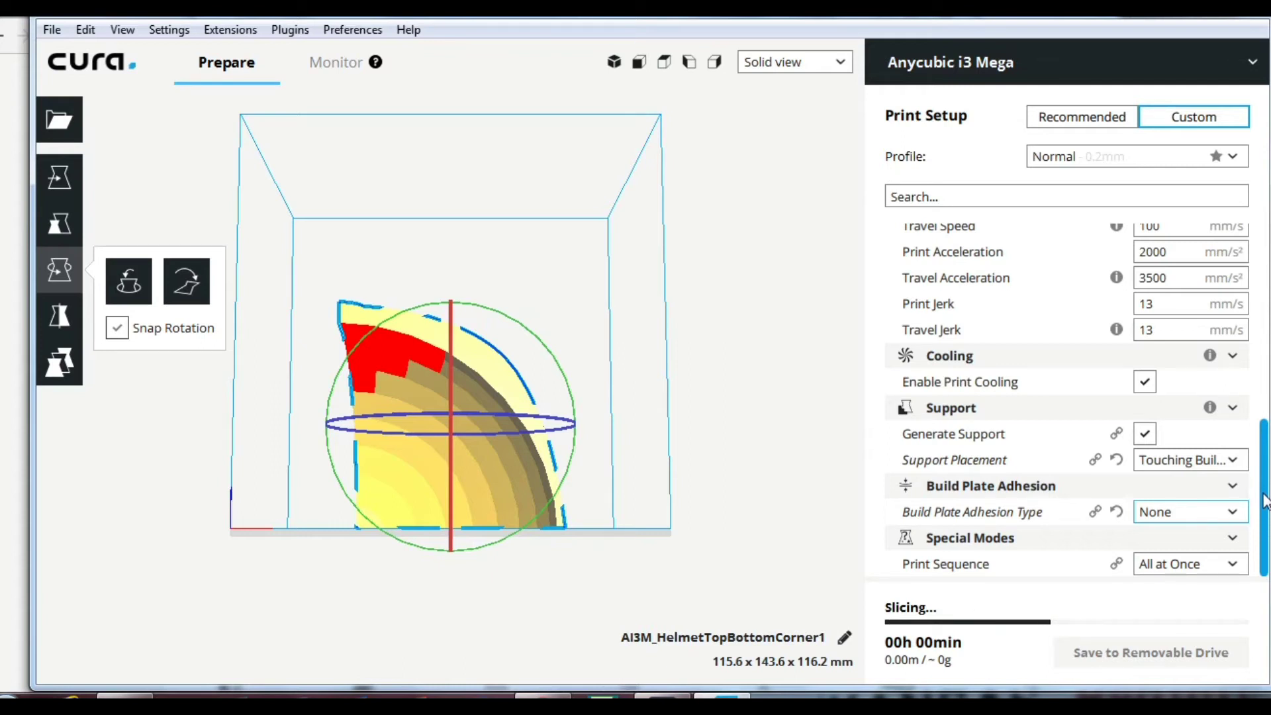
{"action": "scroll", "coordinate": [1265, 495], "scroll_direction": "up", "scroll_amount": 10}
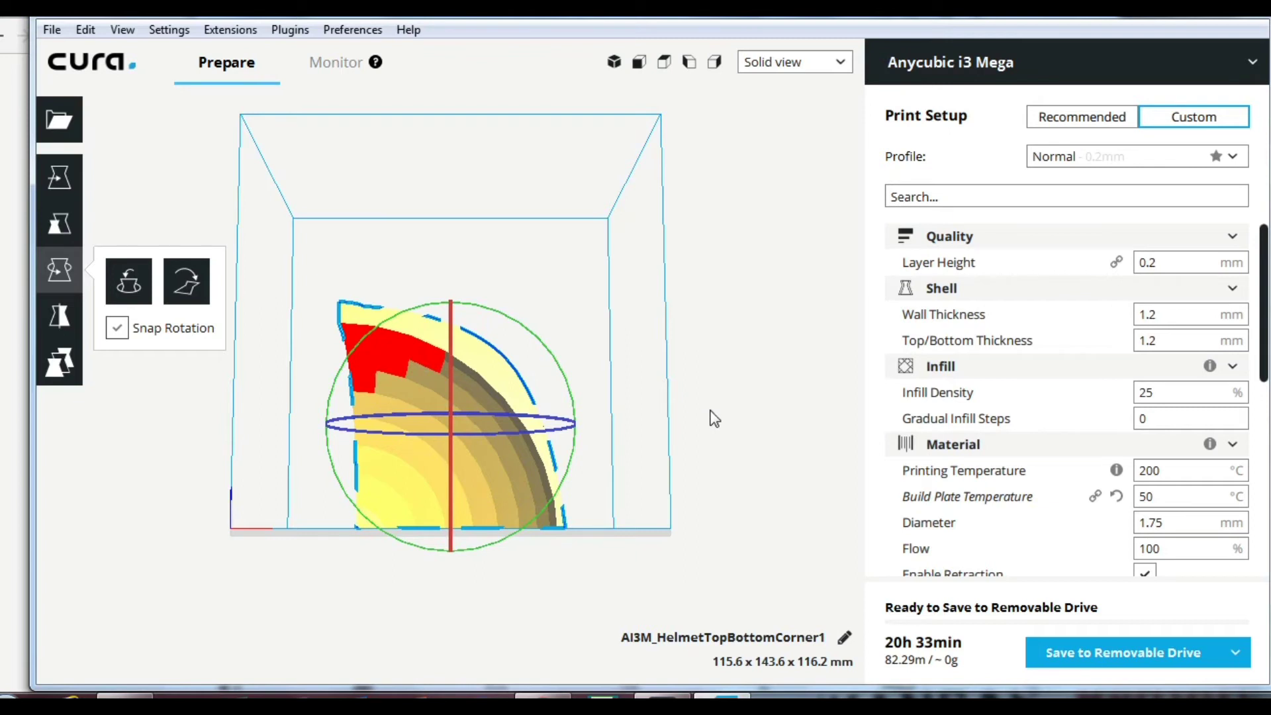
{"action": "left_click", "coordinate": [668, 66]}
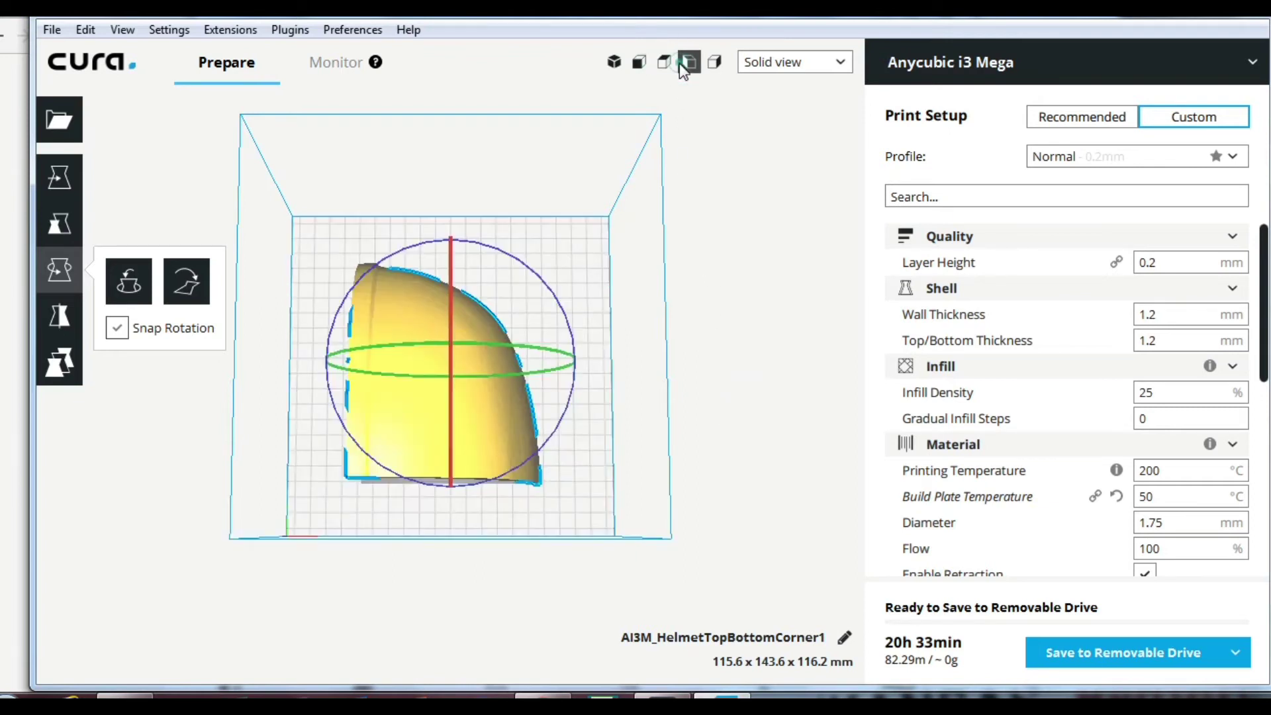
{"action": "left_click", "coordinate": [679, 63]}
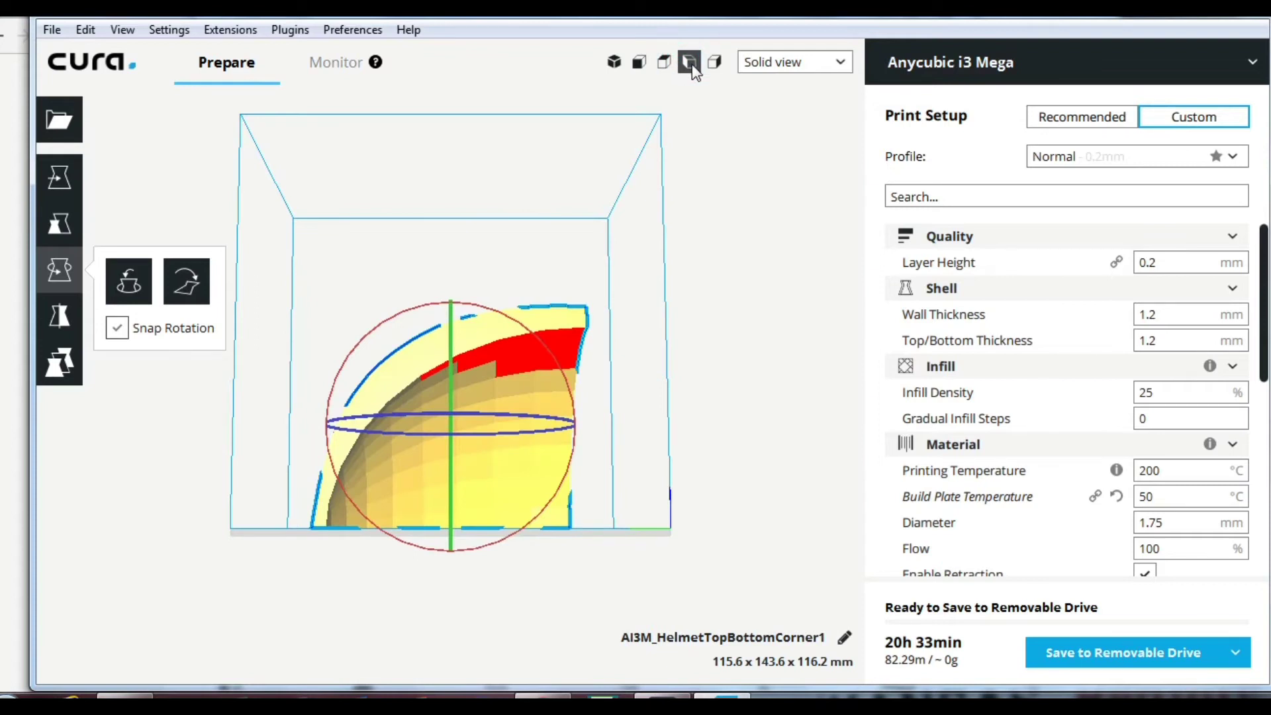
{"action": "left_click", "coordinate": [714, 61]}
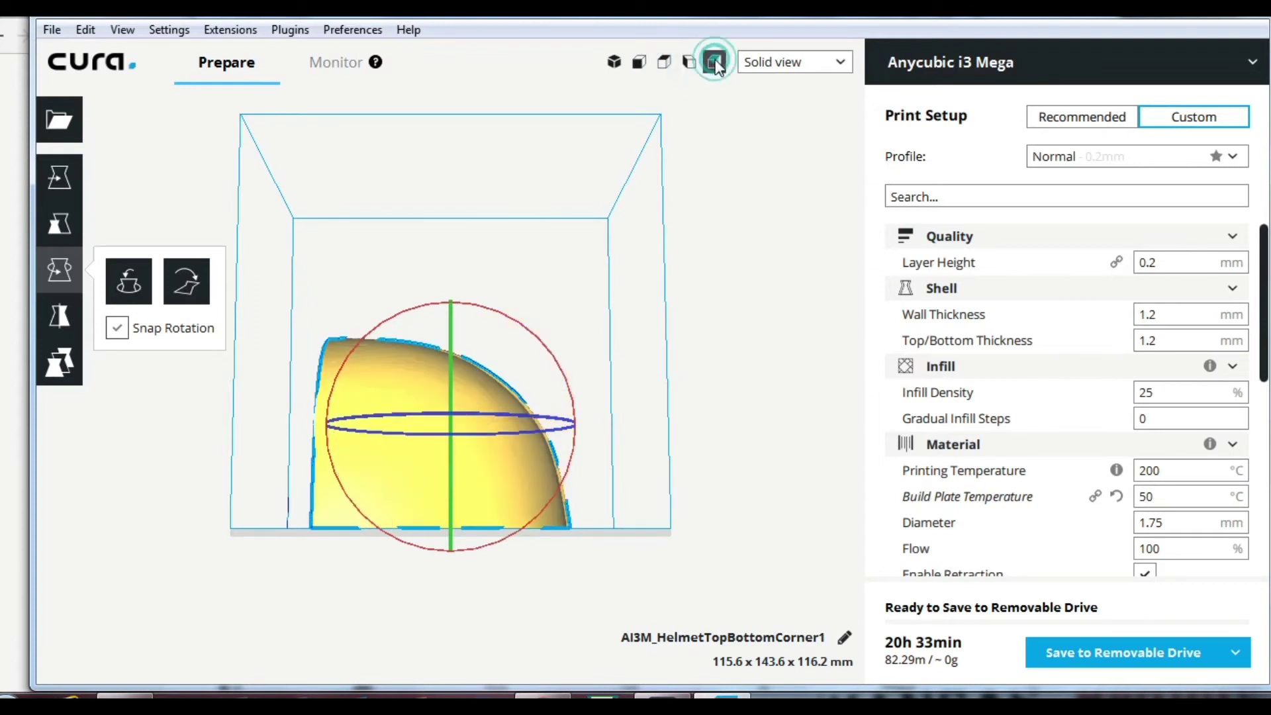
{"action": "left_click", "coordinate": [664, 64]}
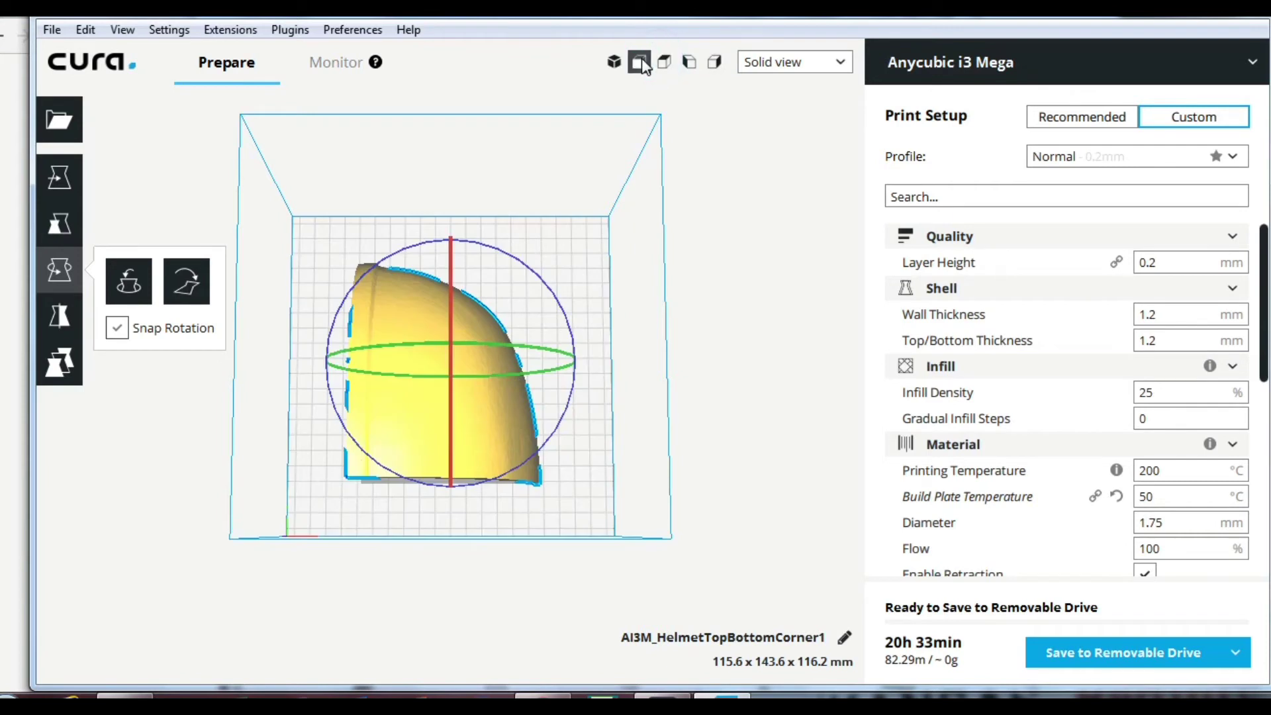
{"action": "left_click", "coordinate": [640, 64]}
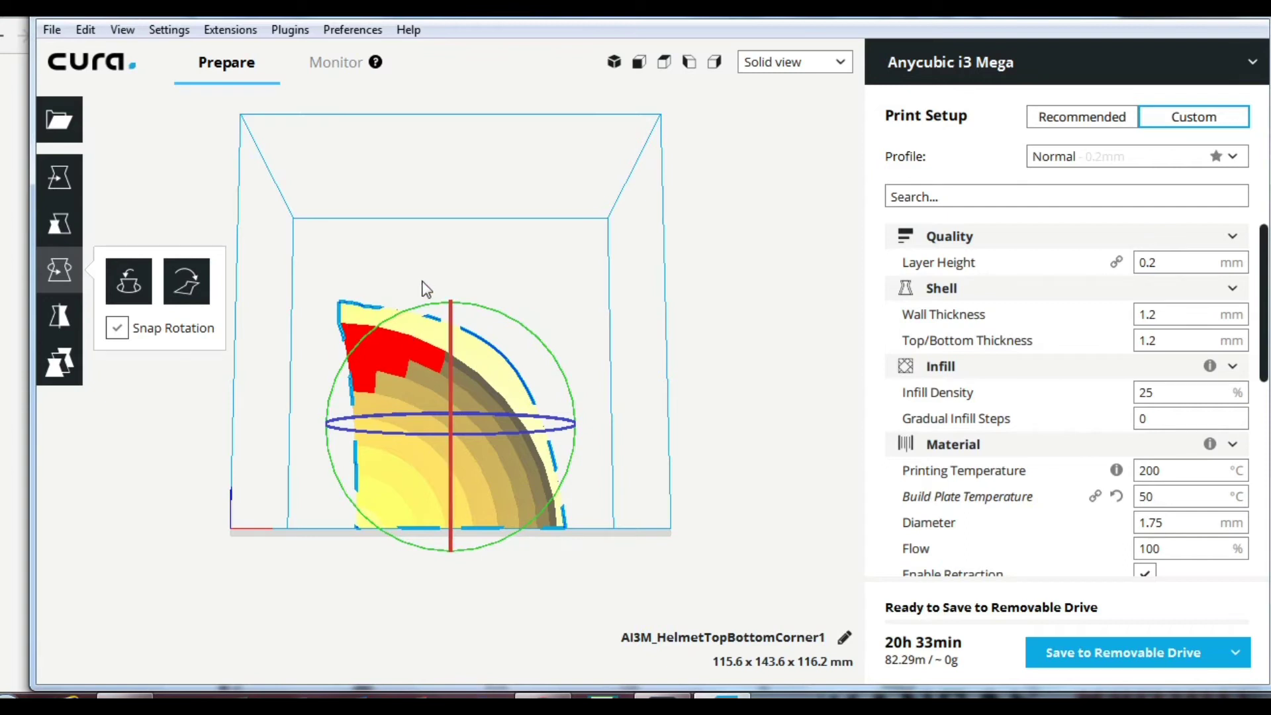
{"action": "left_click", "coordinate": [664, 62]}
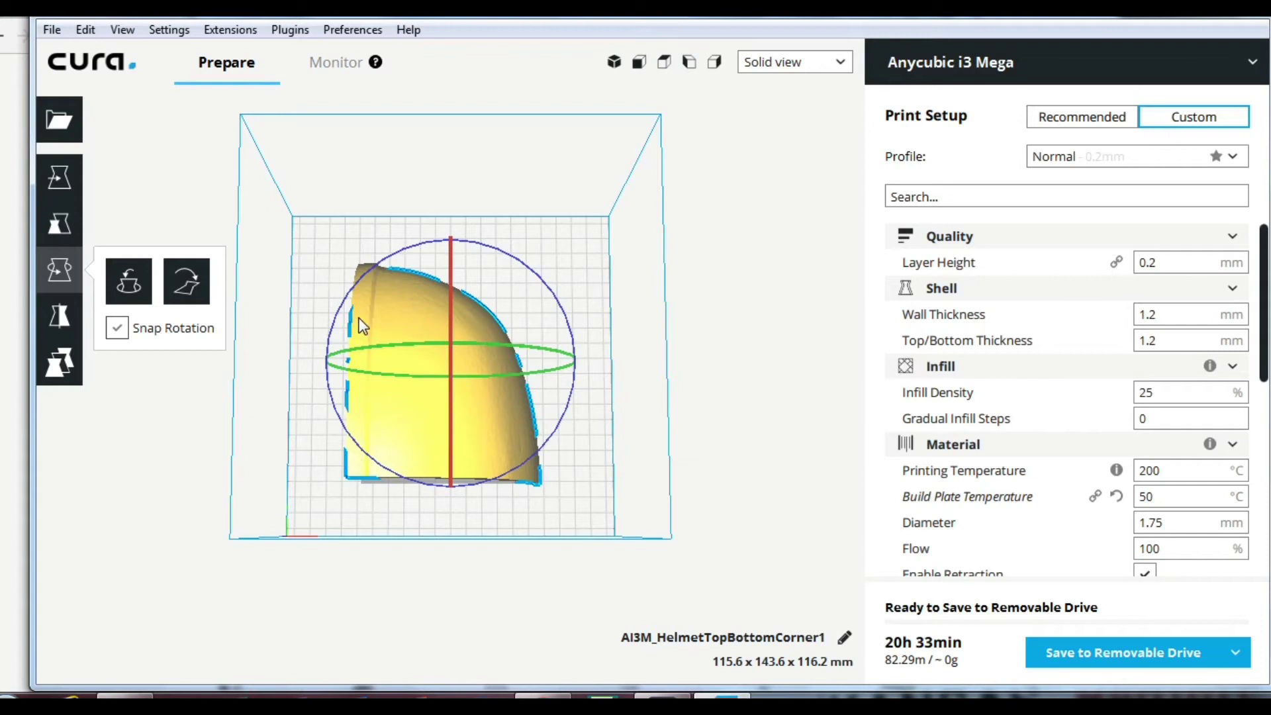
{"action": "left_click", "coordinate": [614, 62]}
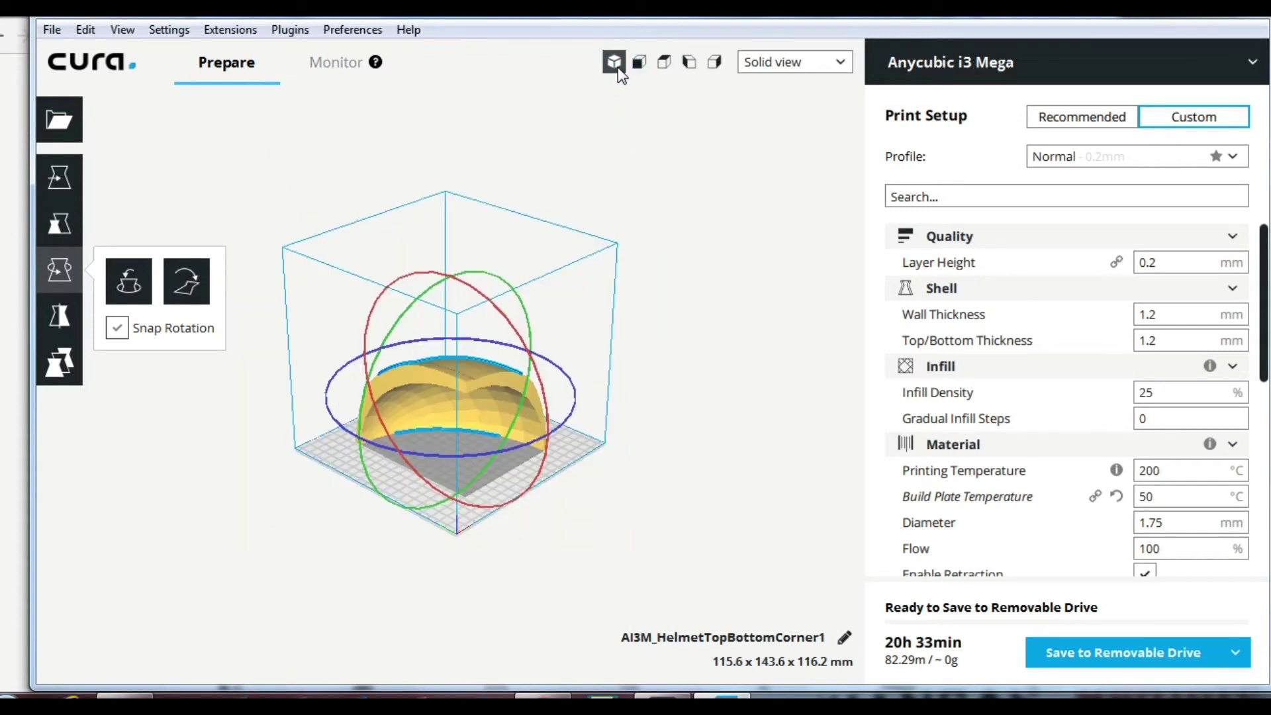
{"action": "left_click", "coordinate": [638, 62]}
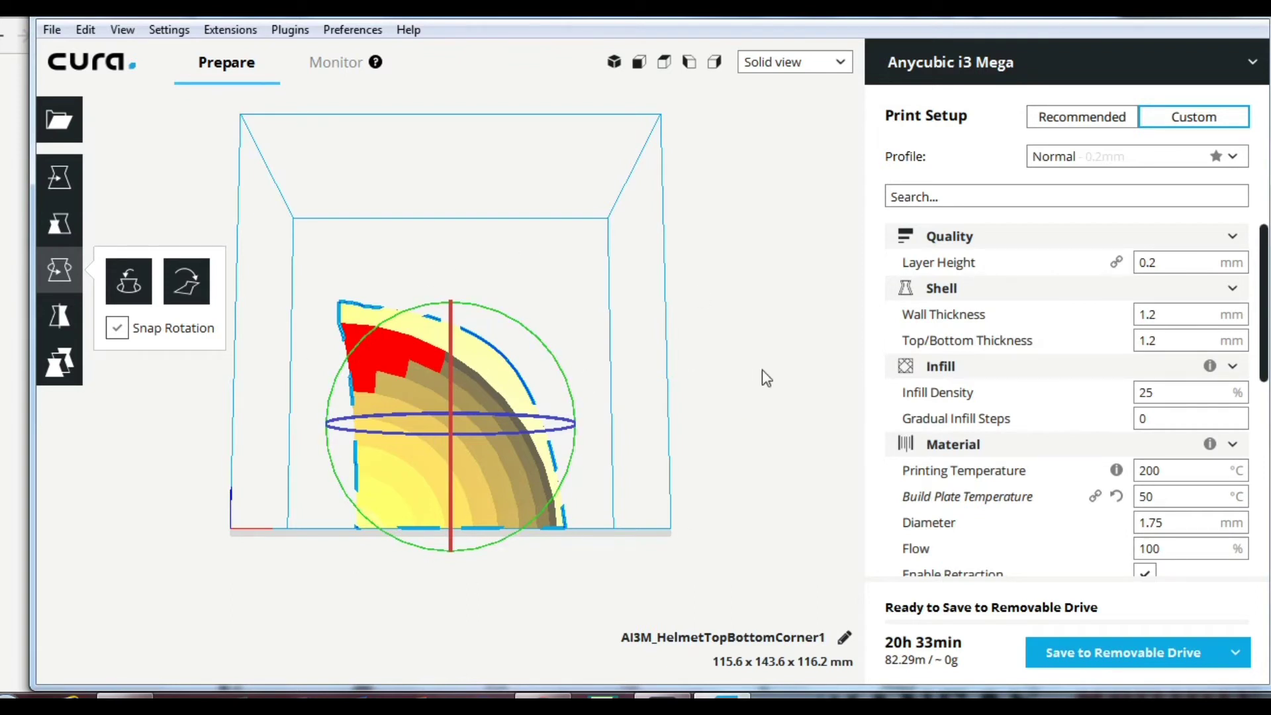
{"action": "mouse_move", "coordinate": [964, 598]}
{"action": "left_click", "coordinate": [59, 177]}
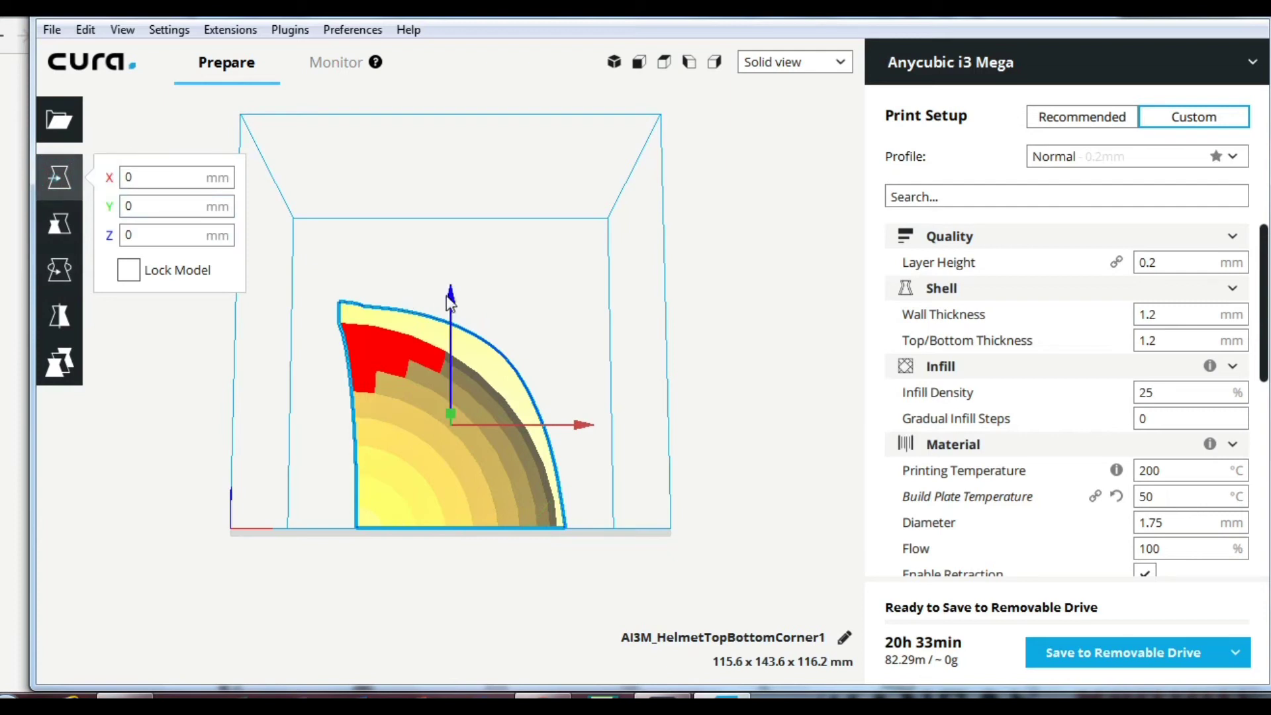
{"action": "left_click_drag", "start_coordinate": [452, 295], "coordinate": [457, 395]}
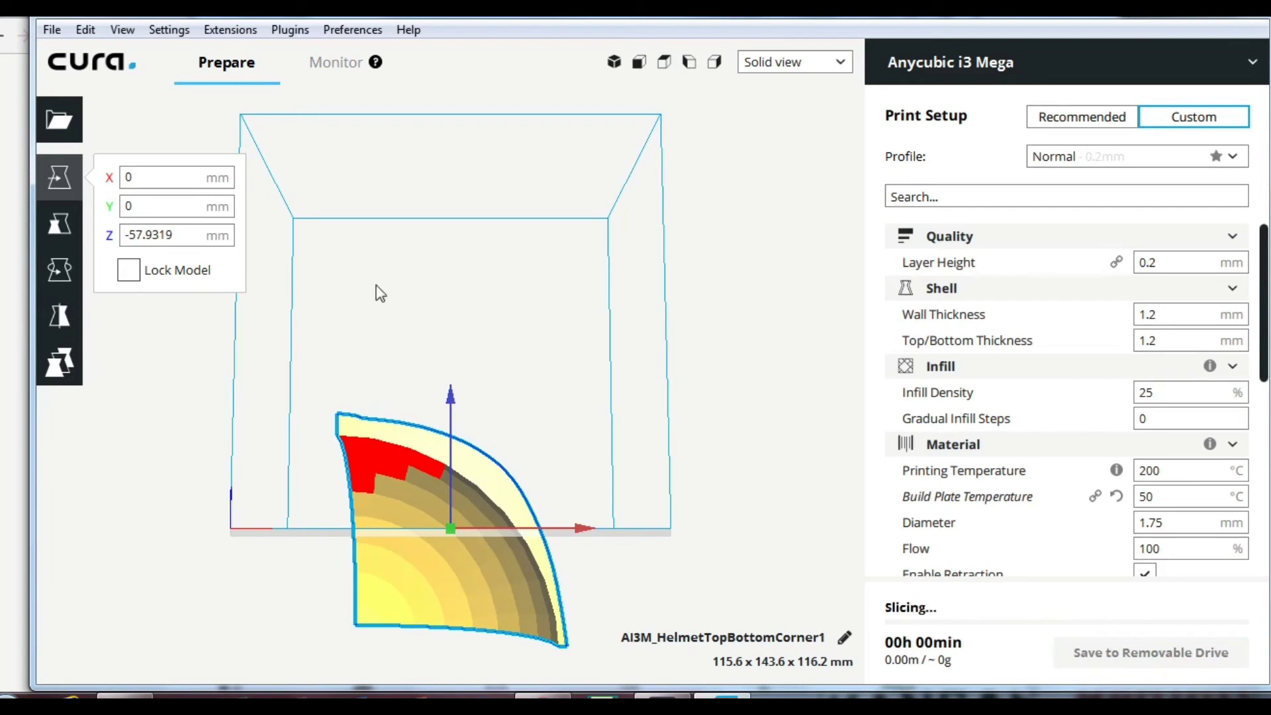
{"action": "left_click_drag", "start_coordinate": [452, 400], "coordinate": [455, 284]}
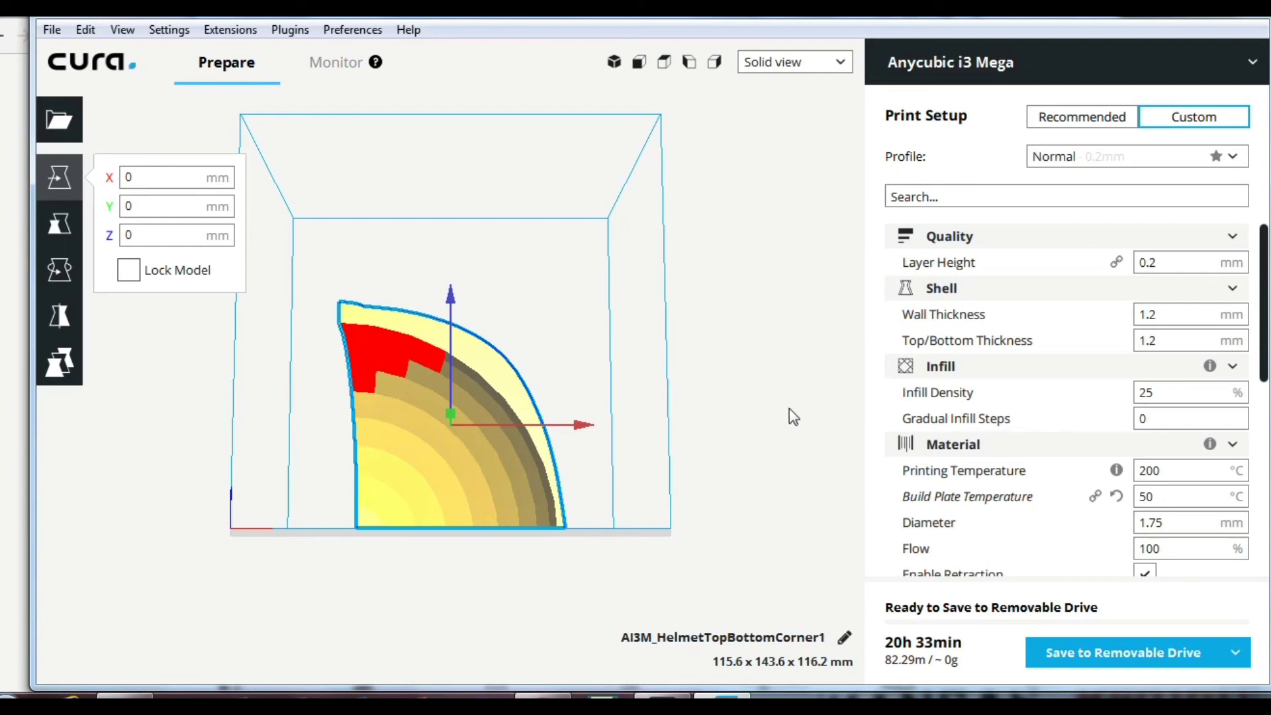
Step: Set the corner piece back at Z 0 and spin it about its vertical axis on the plate
{"action": "left_click", "coordinate": [428, 443]}
{"action": "left_click", "coordinate": [452, 290]}
{"action": "mouse_move", "coordinate": [453, 290]}
{"action": "left_mouse_down"}
{"action": "mouse_move", "coordinate": [454, 255]}
{"action": "mouse_move", "coordinate": [455, 291]}
{"action": "left_mouse_up"}
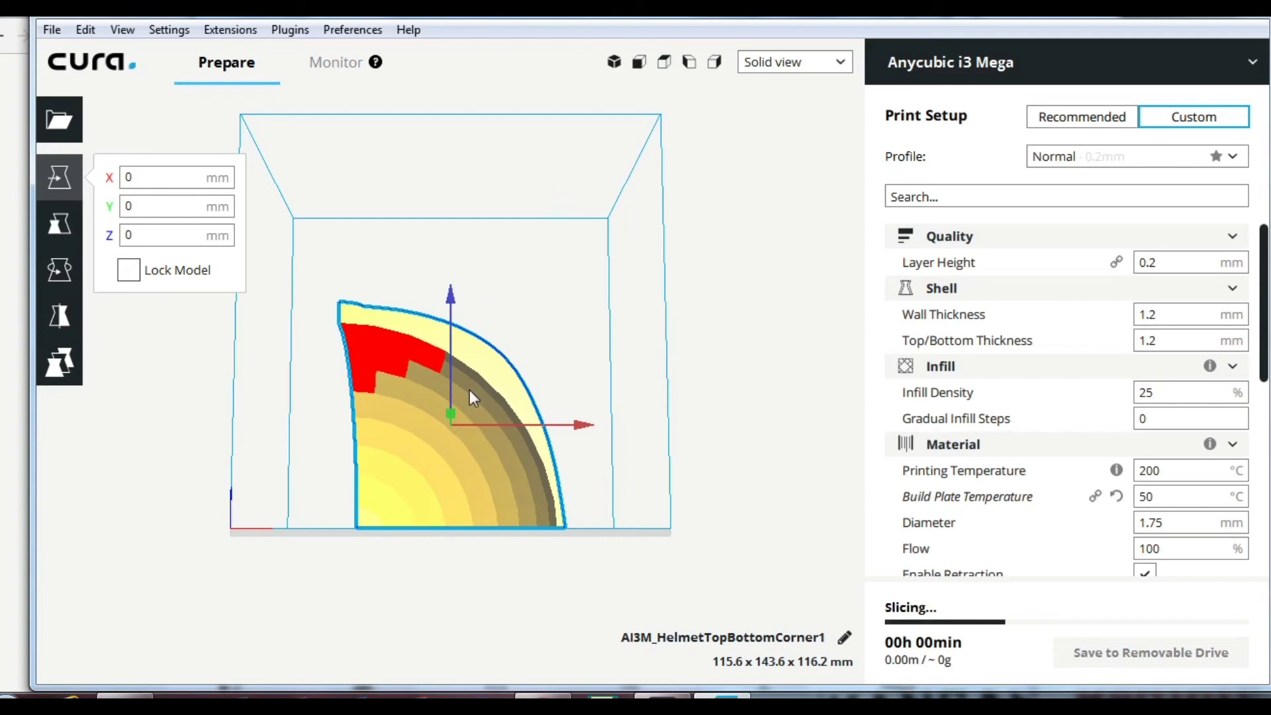
{"action": "left_click", "coordinate": [61, 272]}
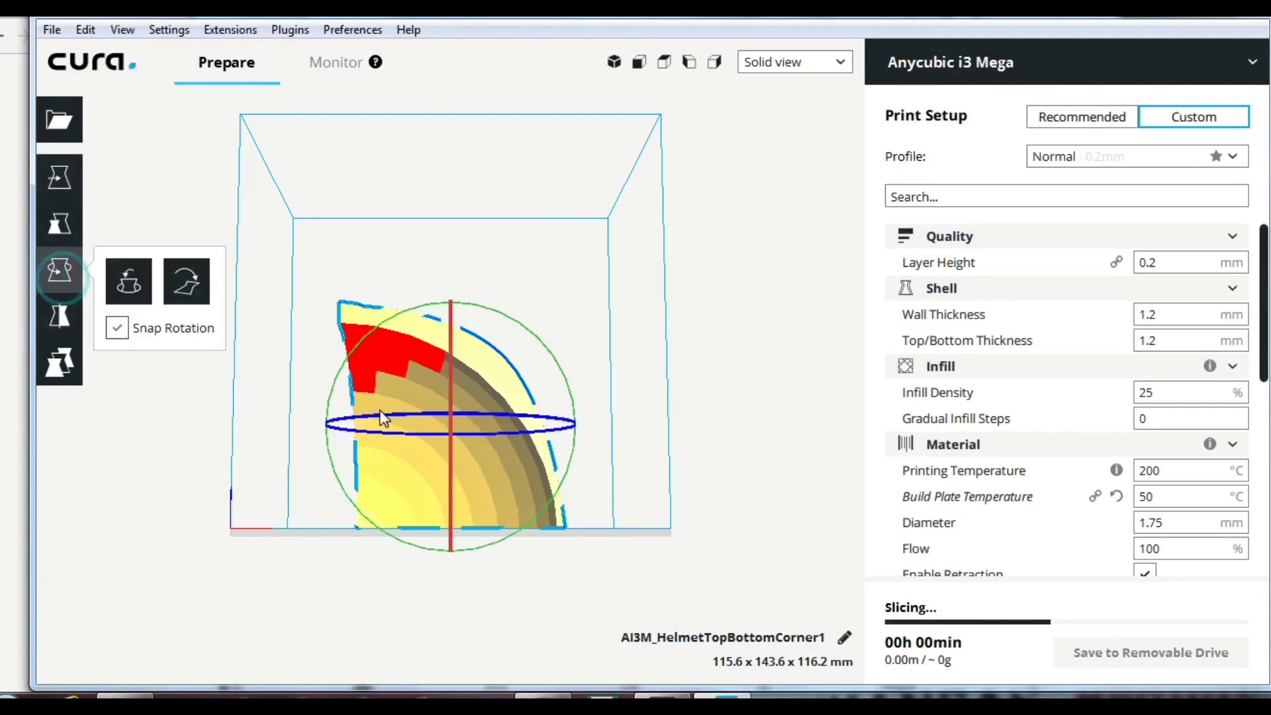
{"action": "left_click_drag", "start_coordinate": [384, 433], "coordinate": [411, 429]}
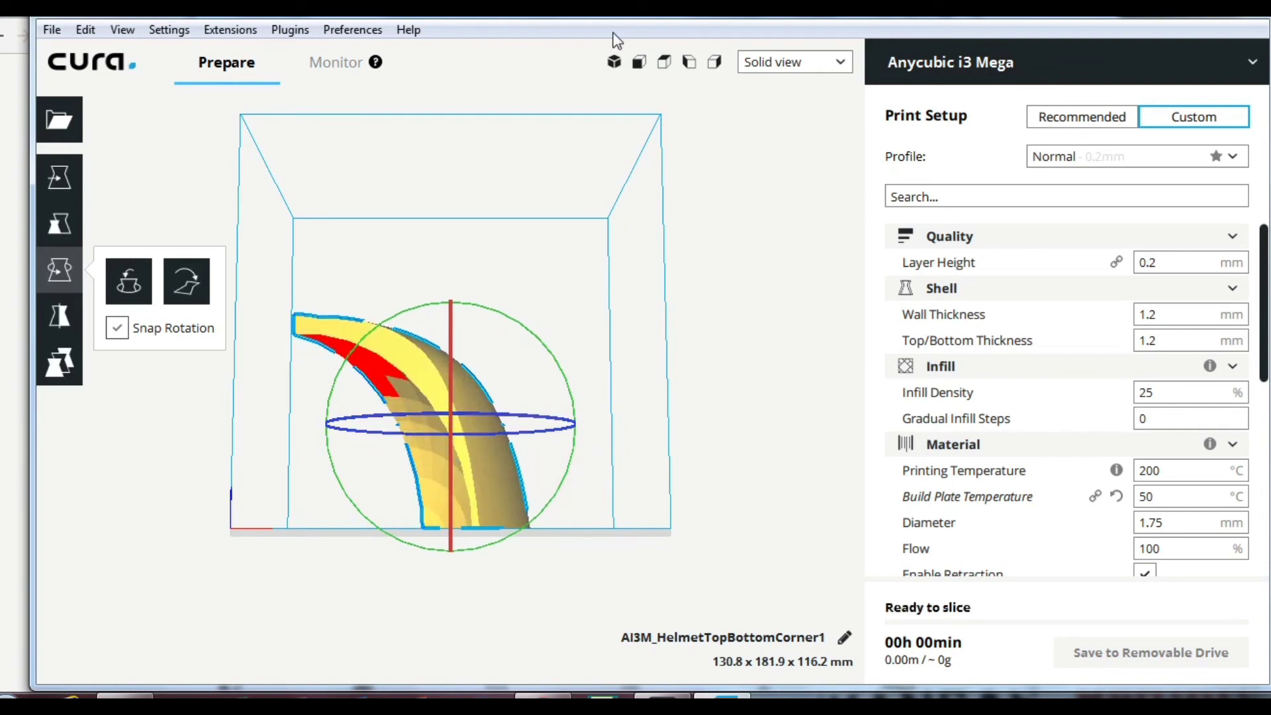
{"action": "left_click", "coordinate": [663, 61]}
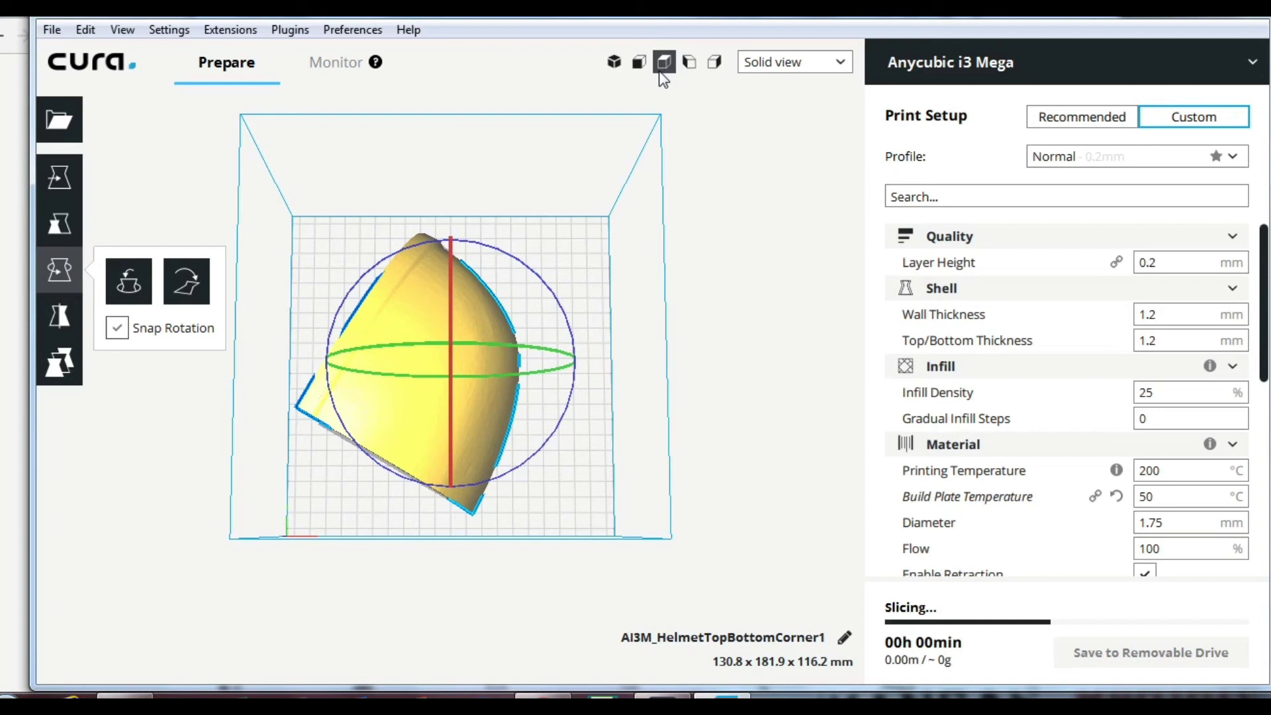
{"action": "left_click_drag", "start_coordinate": [534, 255], "coordinate": [560, 430]}
Step: Slide the piece up and left on the plate to X -26.4653, Y -42.8038
{"action": "left_click", "coordinate": [40, 176]}
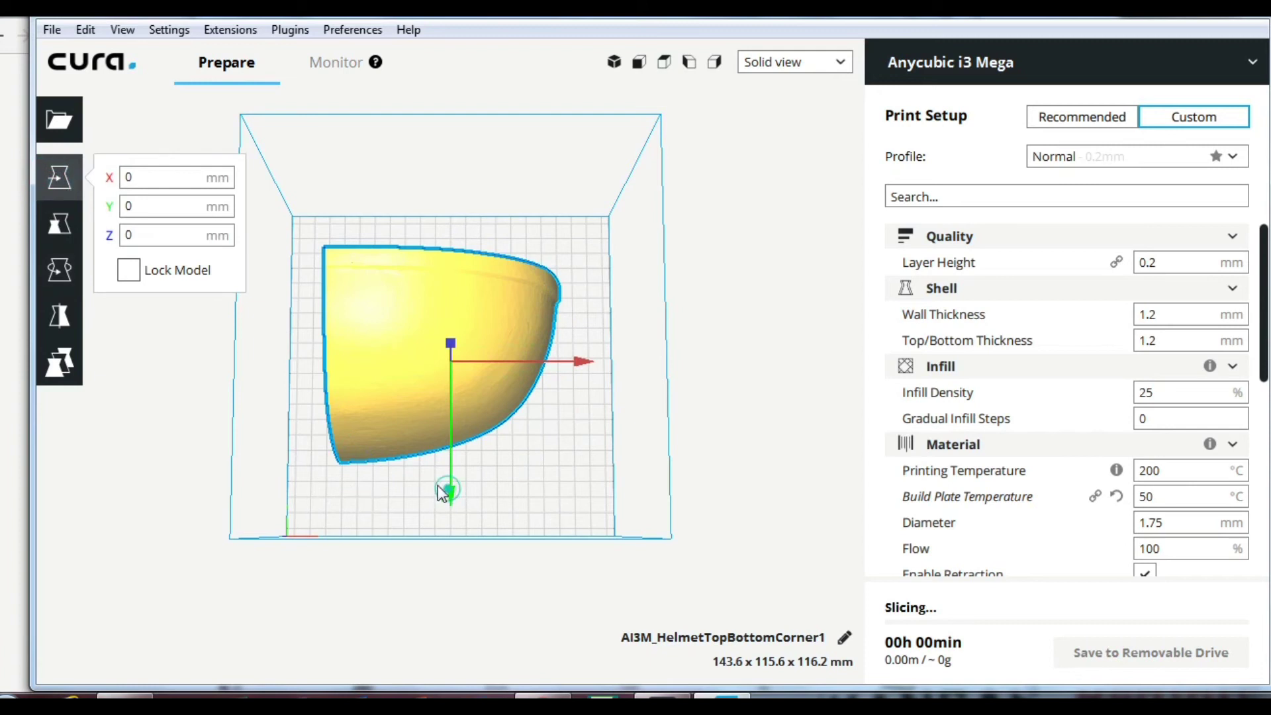
{"action": "left_click_drag", "start_coordinate": [434, 482], "coordinate": [434, 458]}
{"action": "left_click_drag", "start_coordinate": [580, 326], "coordinate": [530, 326]}
{"action": "left_click_drag", "start_coordinate": [406, 452], "coordinate": [405, 423]}
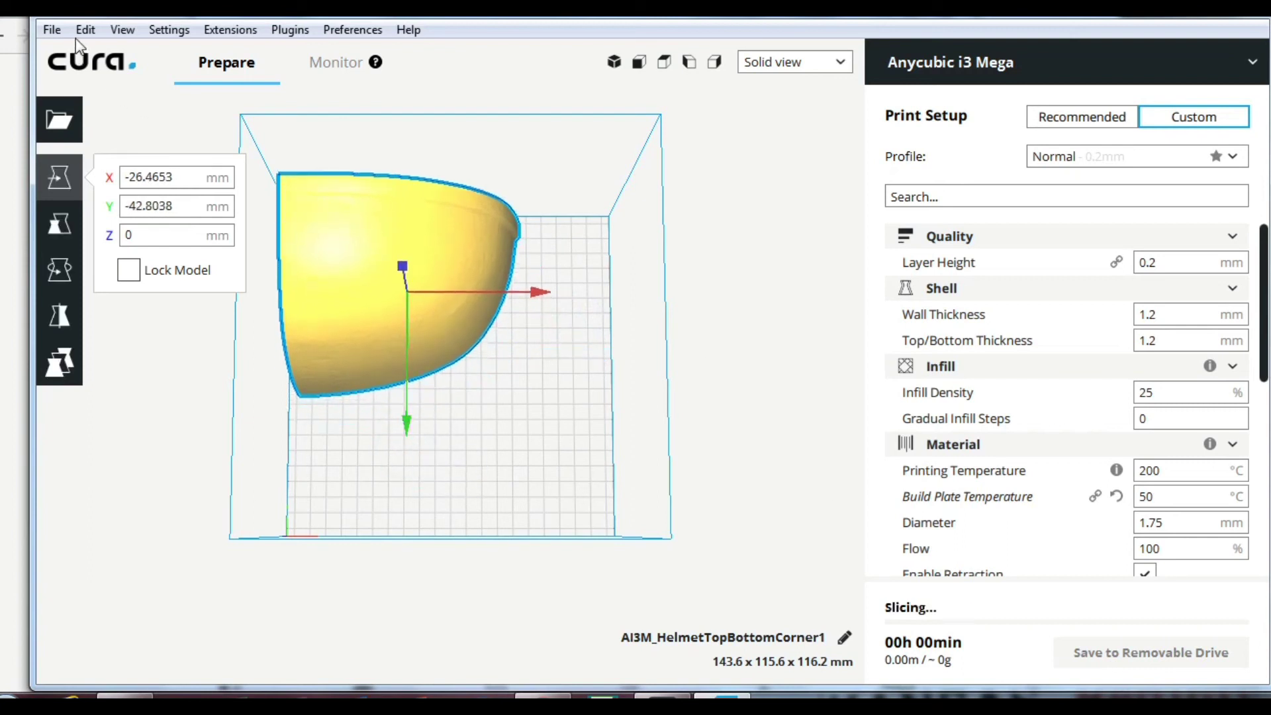
Step: Load HelmetTopBottomCorner2 from the DarthVaderSmallerPieces folder onto the plate and select it
{"action": "left_click", "coordinate": [44, 32]}
{"action": "left_click", "coordinate": [48, 78]}
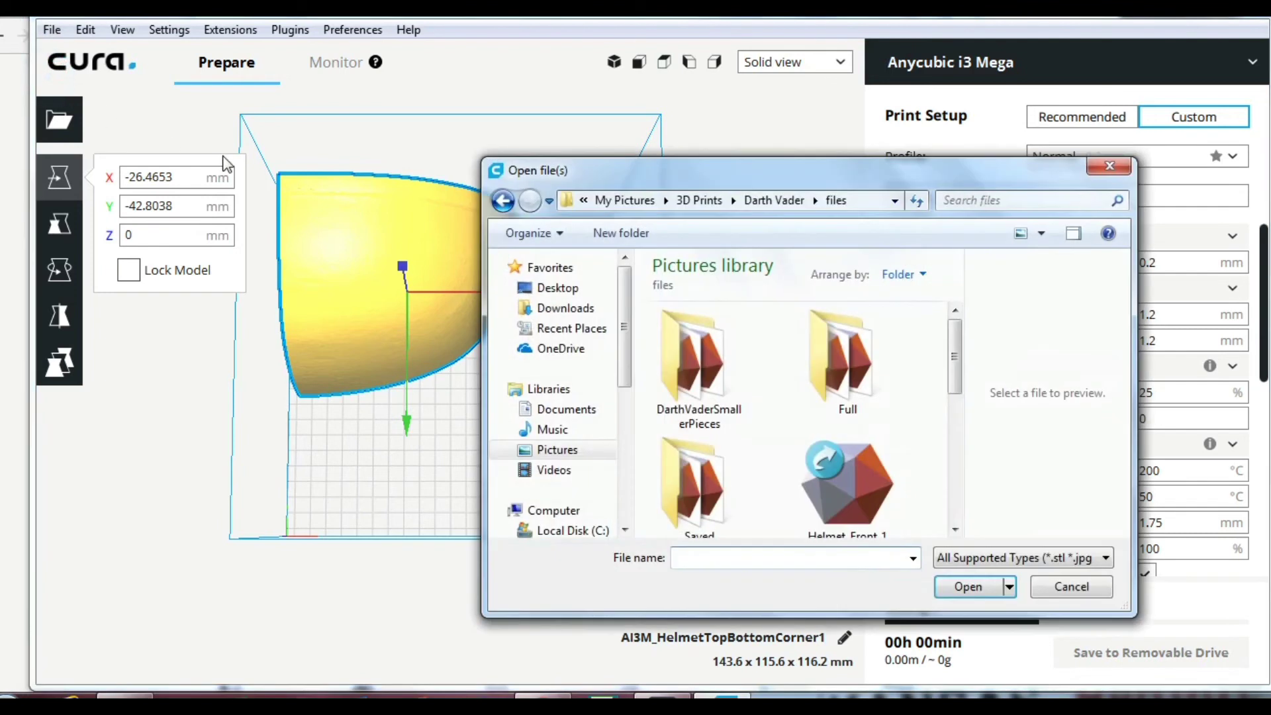
{"action": "double_click", "coordinate": [726, 388]}
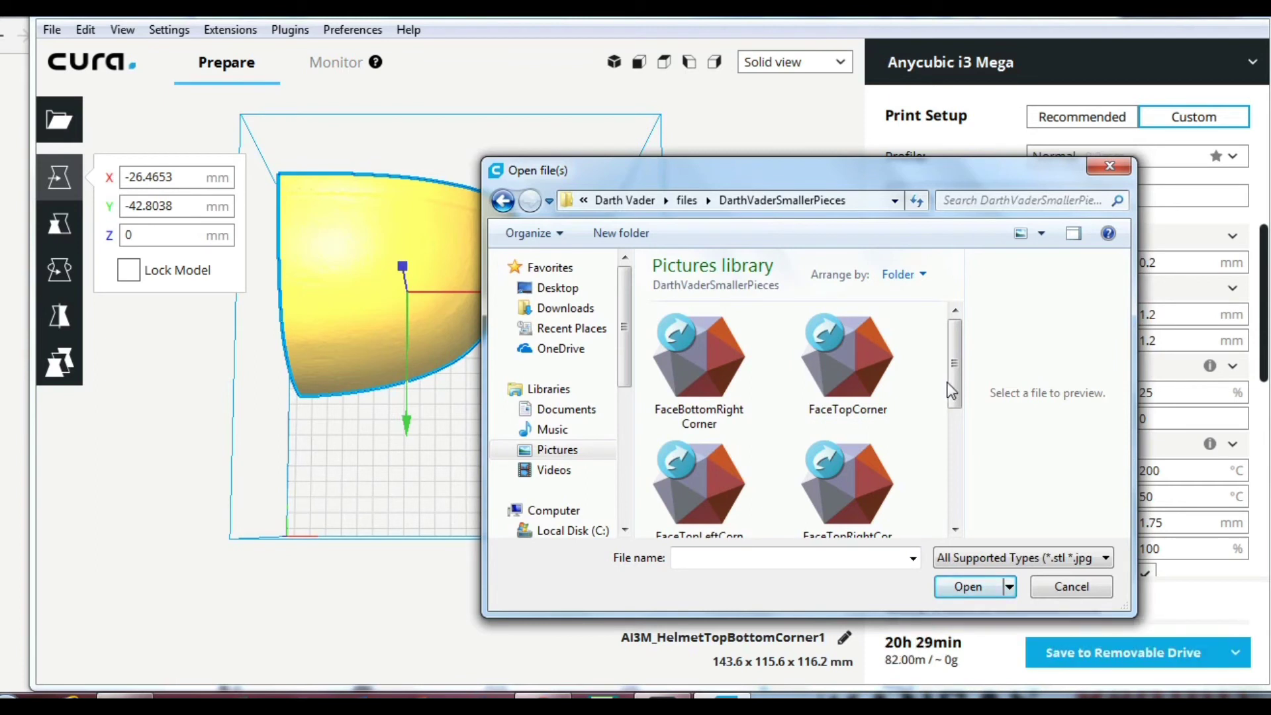
{"action": "left_click_drag", "start_coordinate": [953, 379], "coordinate": [955, 460]}
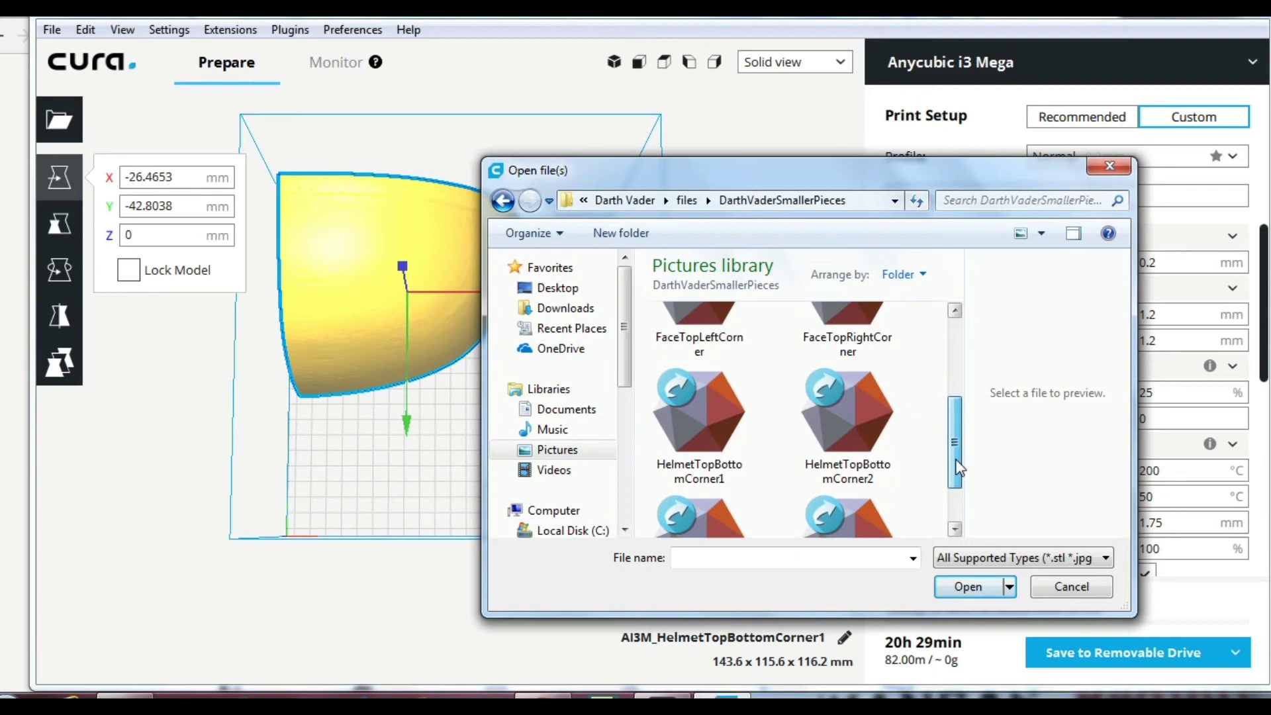
{"action": "left_click", "coordinate": [847, 423]}
{"action": "left_click", "coordinate": [951, 587]}
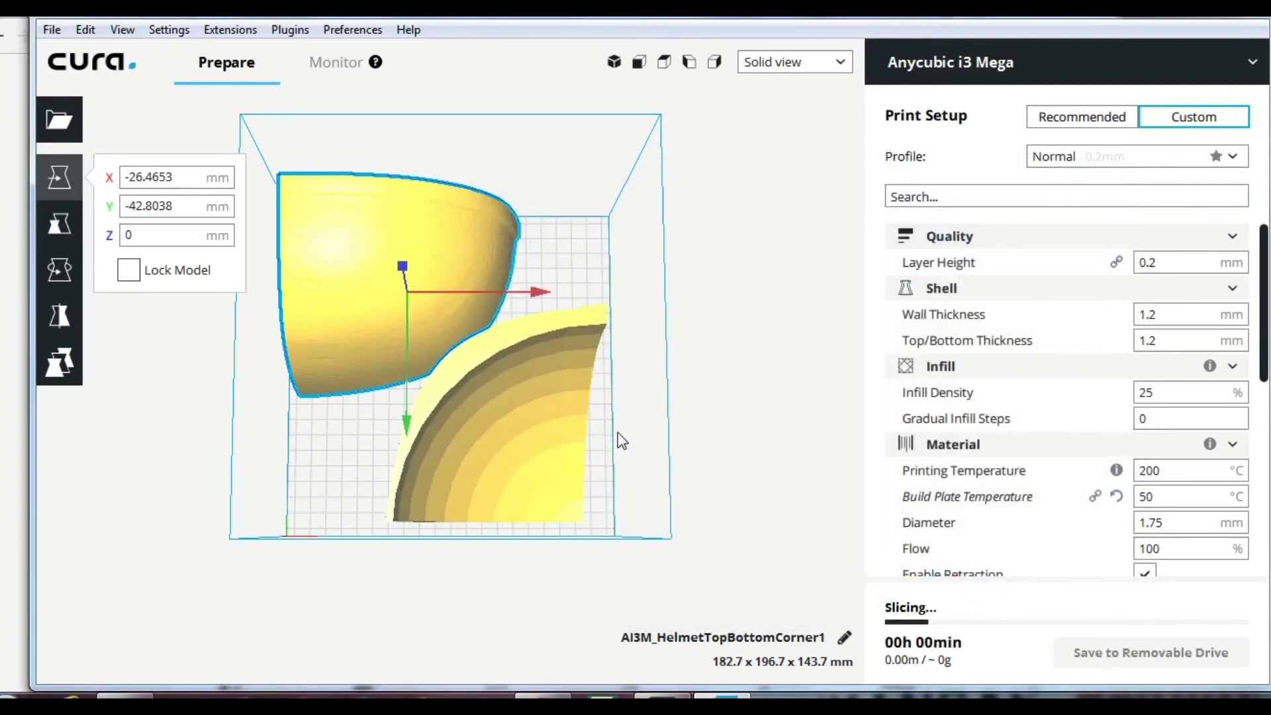
{"action": "left_click", "coordinate": [588, 445]}
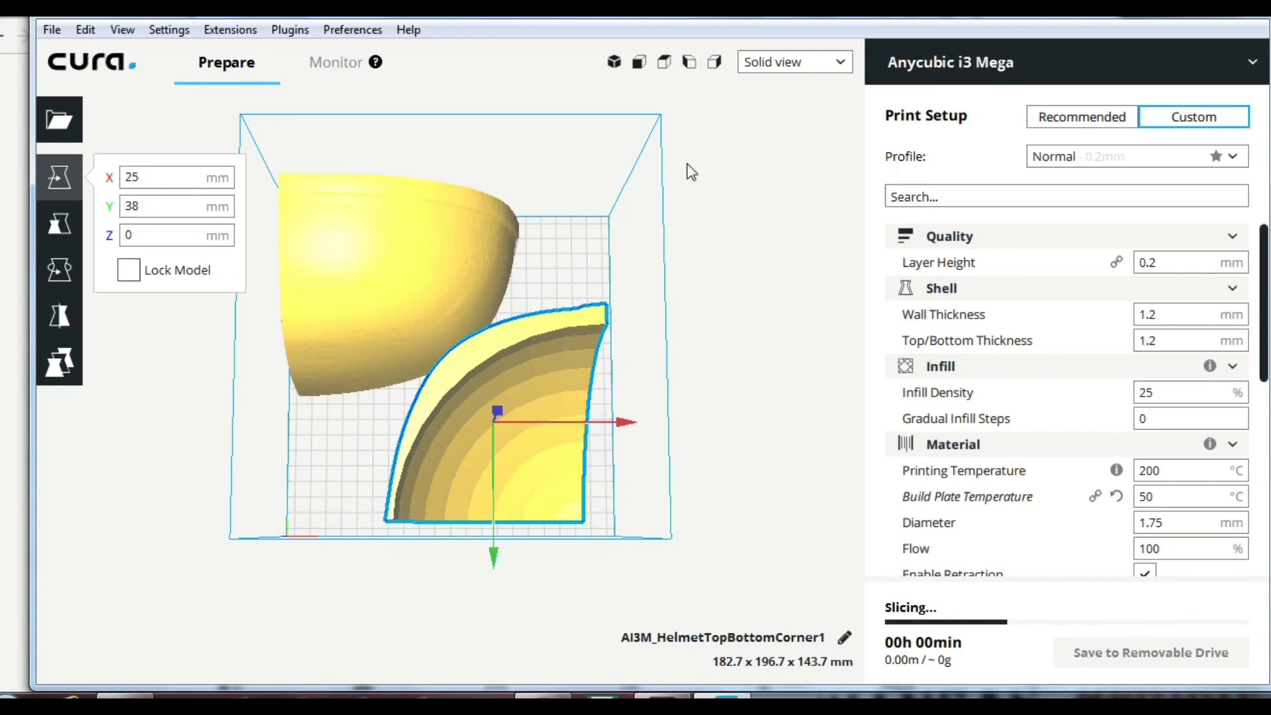
Step: Tip the second corner piece over by 90 degrees
{"action": "left_click", "coordinate": [688, 66]}
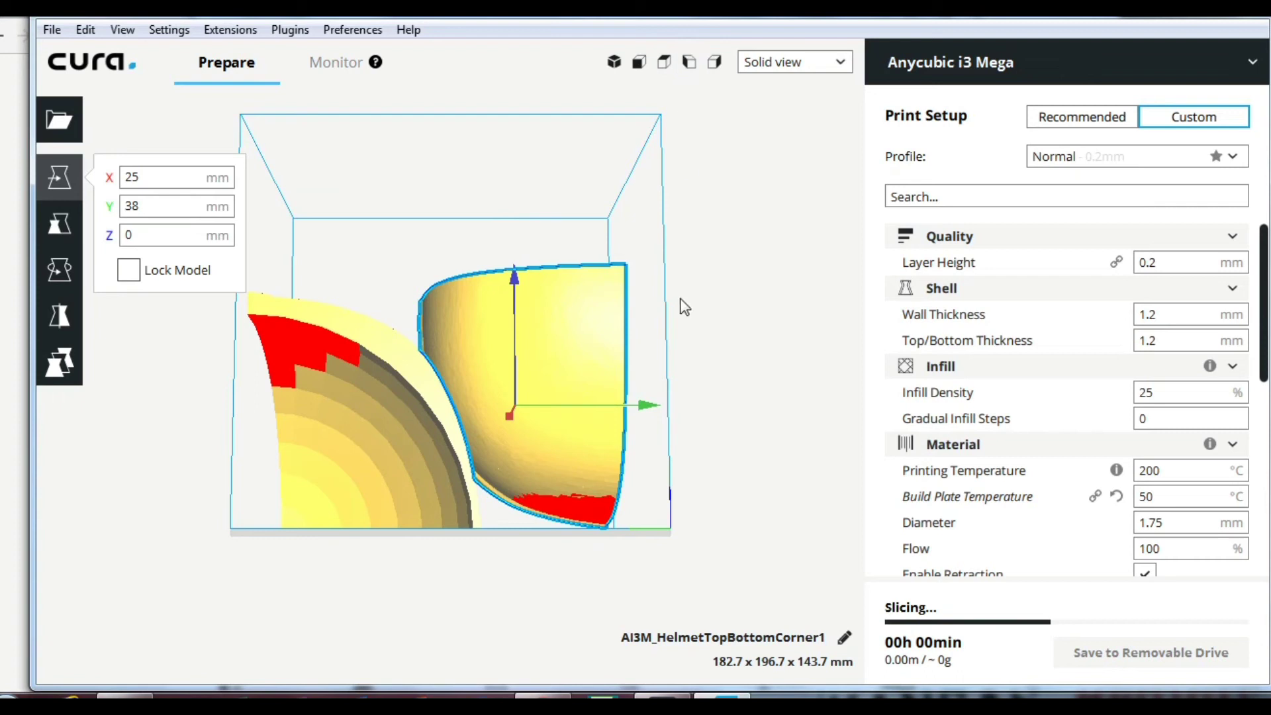
{"action": "left_click", "coordinate": [45, 278]}
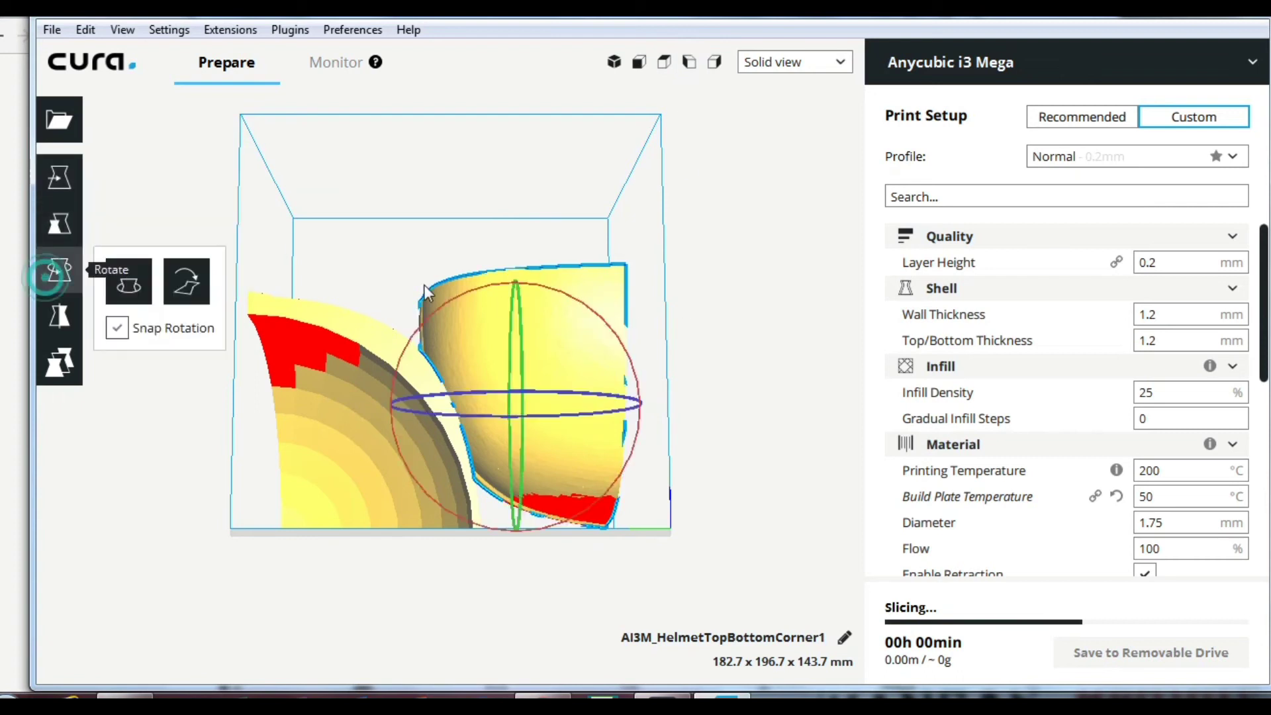
{"action": "left_click_drag", "start_coordinate": [587, 306], "coordinate": [593, 522]}
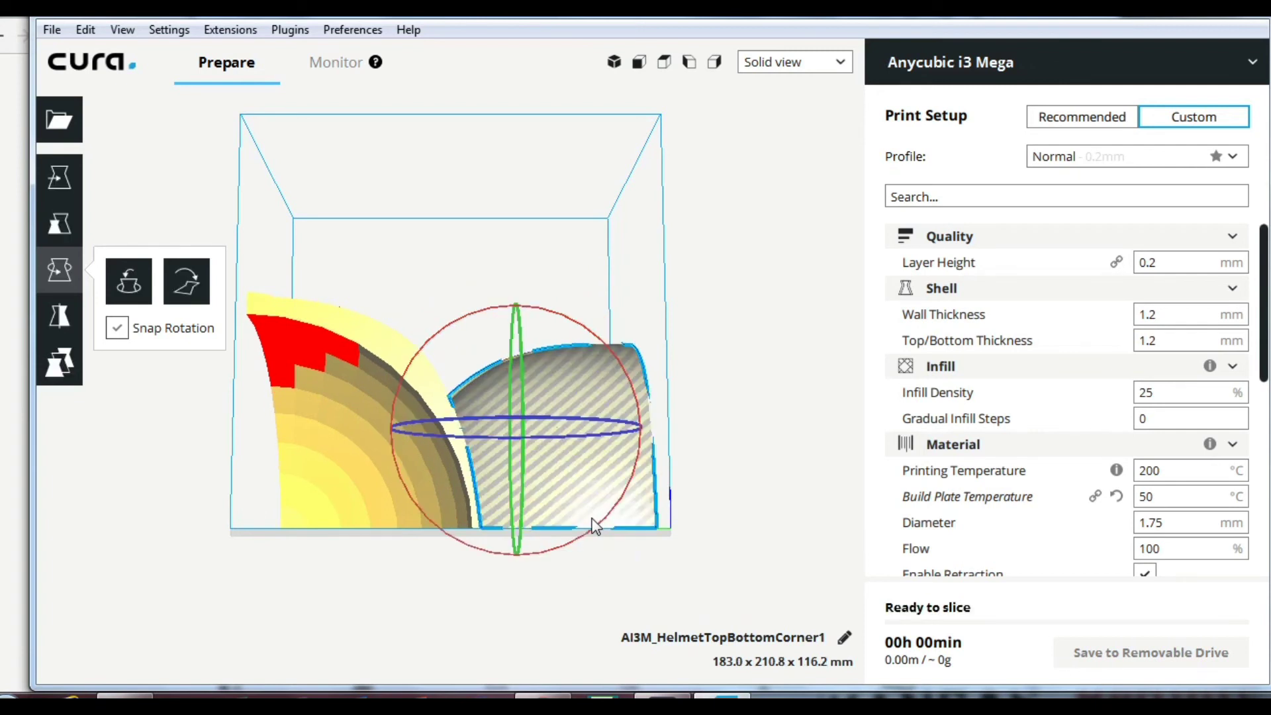
{"action": "left_click", "coordinate": [661, 63]}
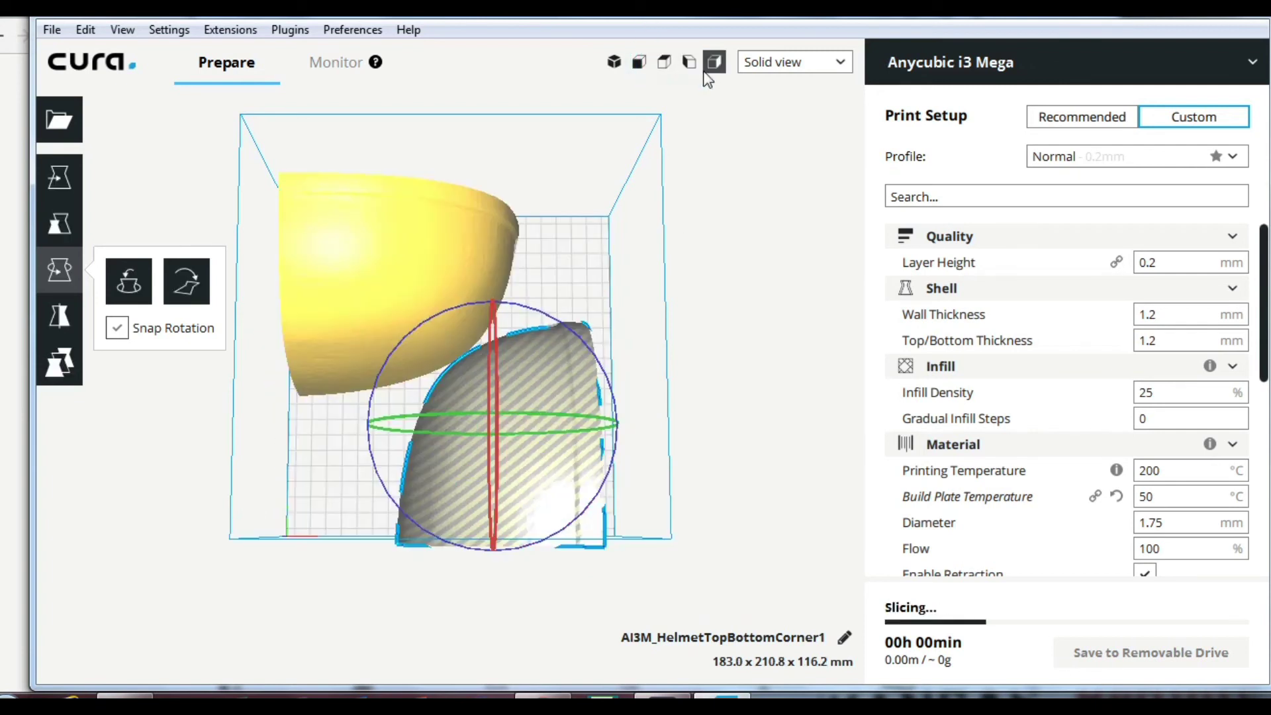
Step: Slide the second piece right to X 42.1041 and slightly down the plate
{"action": "left_click", "coordinate": [59, 176]}
{"action": "left_click_drag", "start_coordinate": [628, 424], "coordinate": [658, 425]}
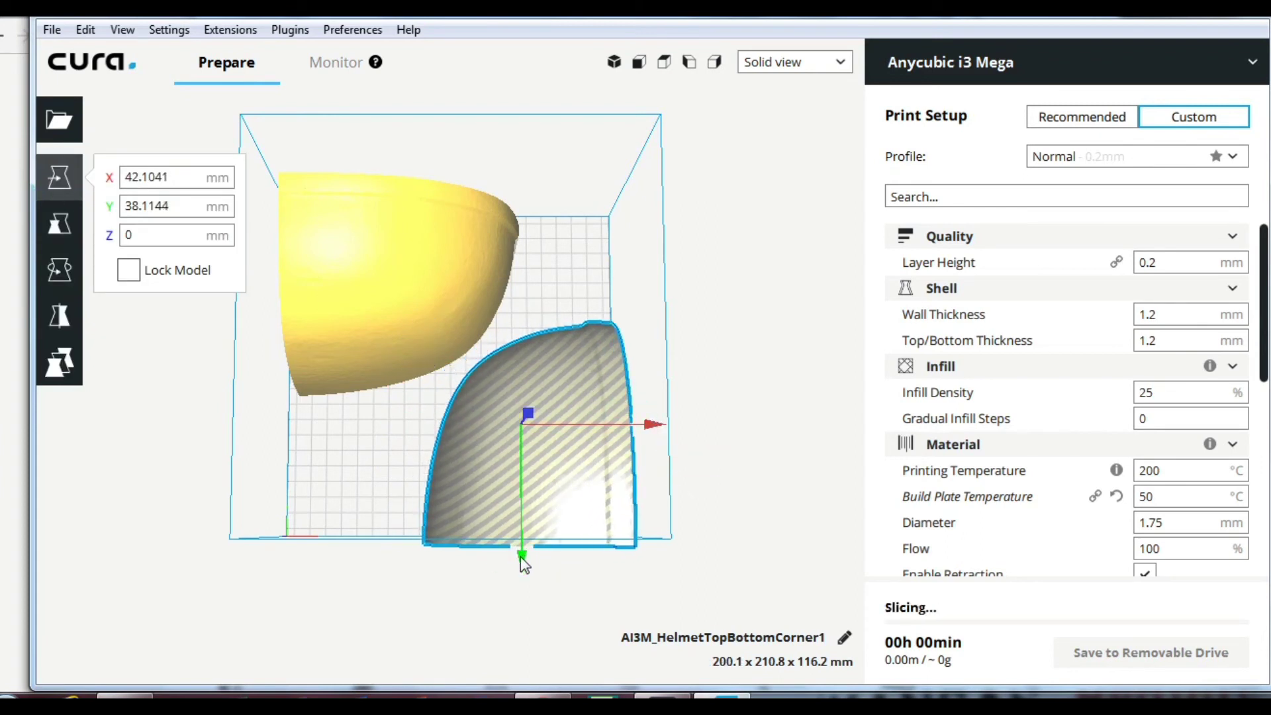
{"action": "mouse_move", "coordinate": [522, 556]}
{"action": "left_mouse_down"}
{"action": "mouse_move", "coordinate": [525, 530]}
{"action": "mouse_move", "coordinate": [527, 544]}
{"action": "left_mouse_up"}
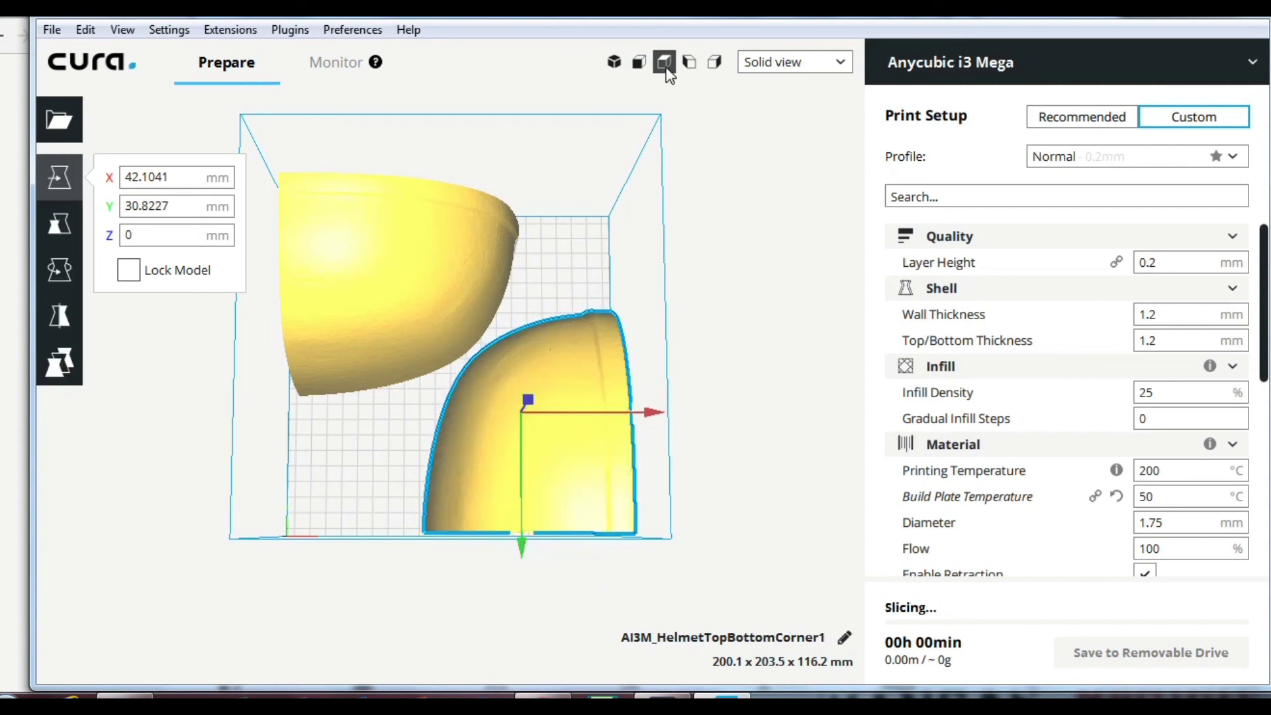
Step: Inspect both pieces from the side views, then return to the default 3D perspective
{"action": "left_click", "coordinate": [691, 64]}
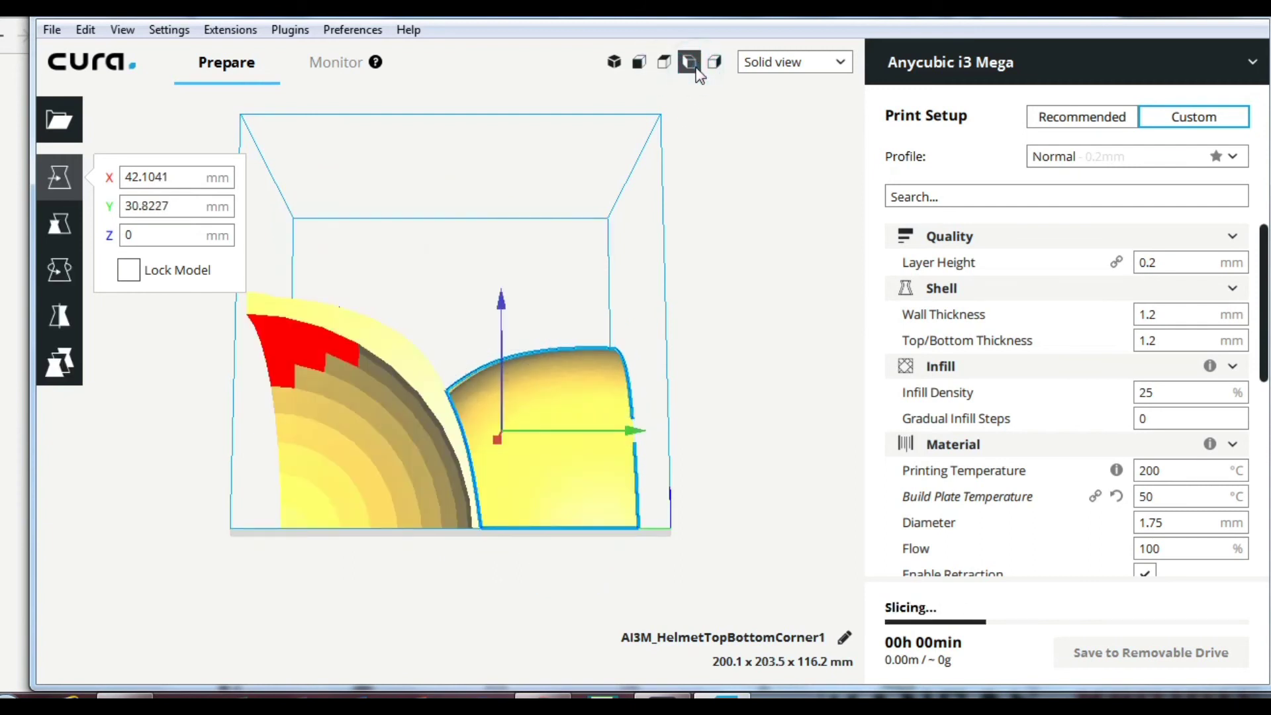
{"action": "left_click", "coordinate": [716, 64]}
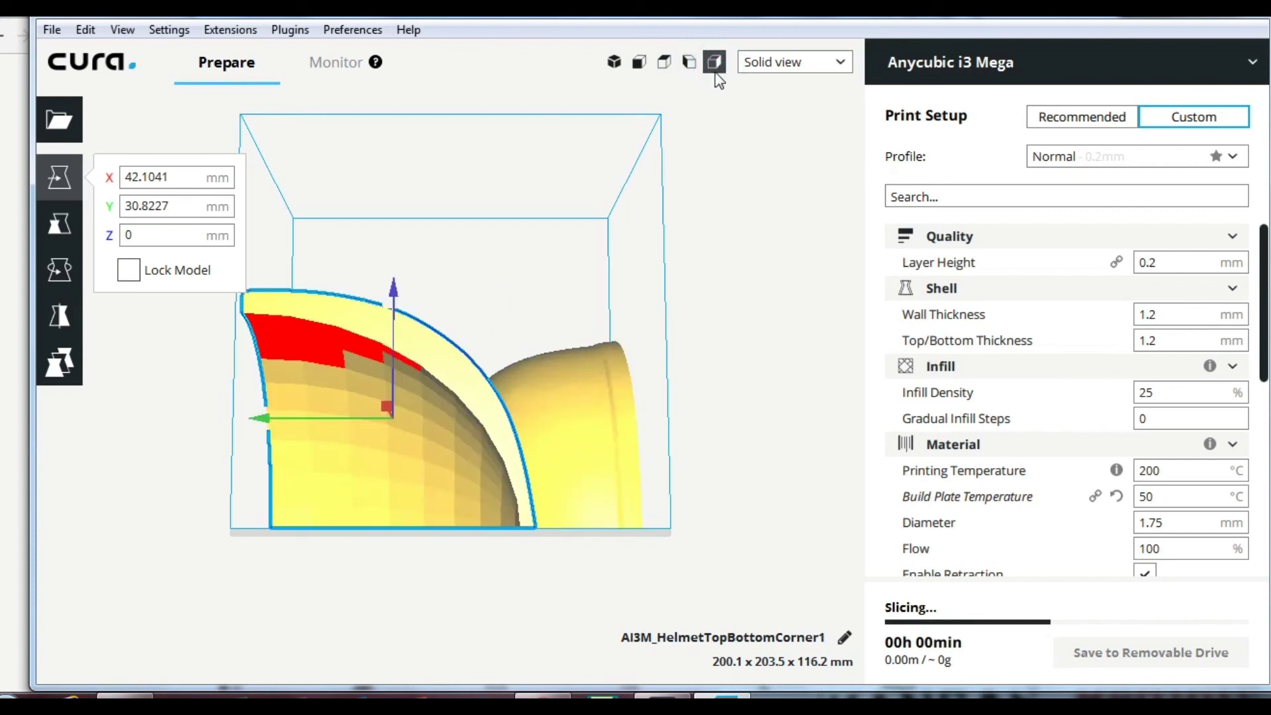
{"action": "left_click", "coordinate": [614, 63]}
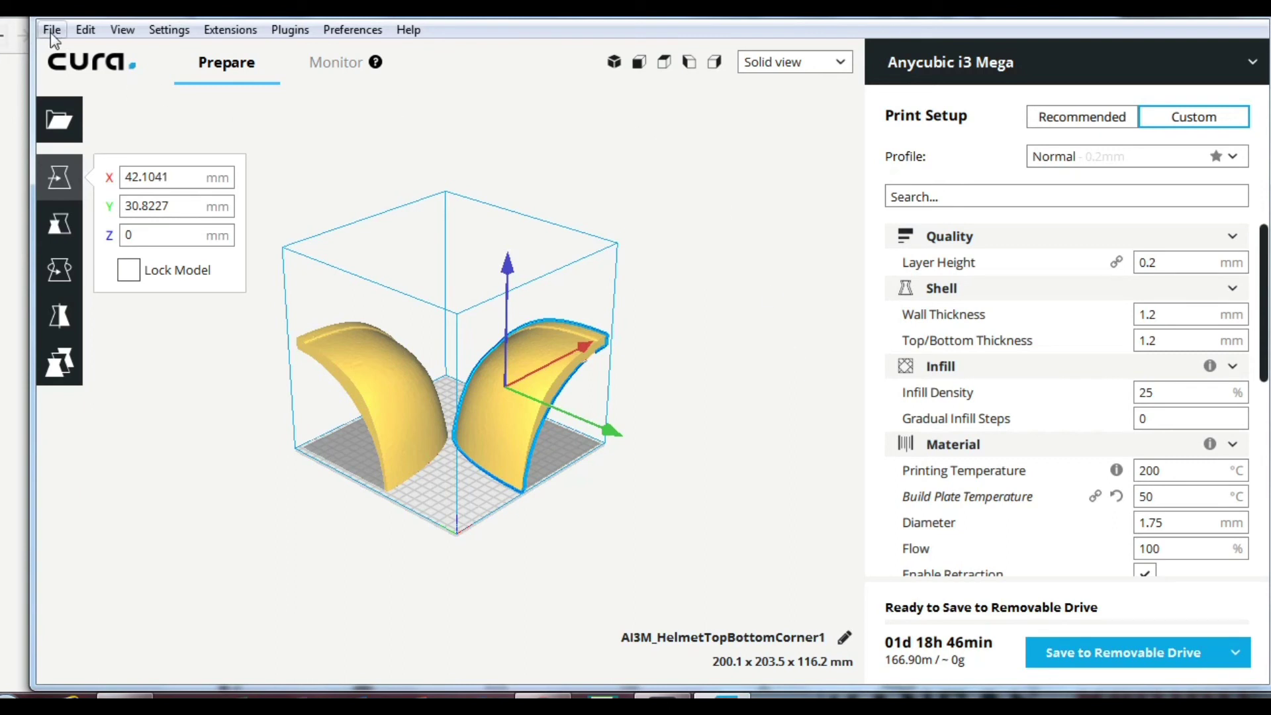
Step: Load the Tusk.stl model from the parent files folder into the scene
{"action": "left_click", "coordinate": [92, 31]}
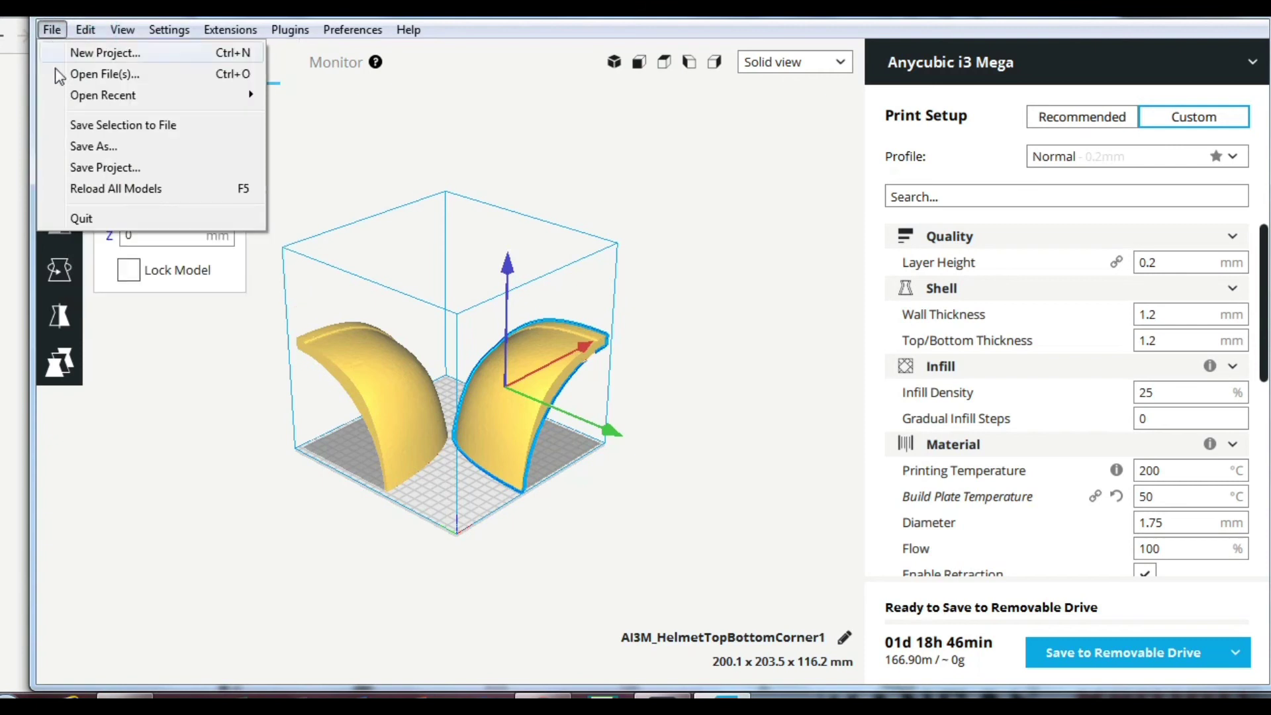
{"action": "left_click", "coordinate": [59, 76]}
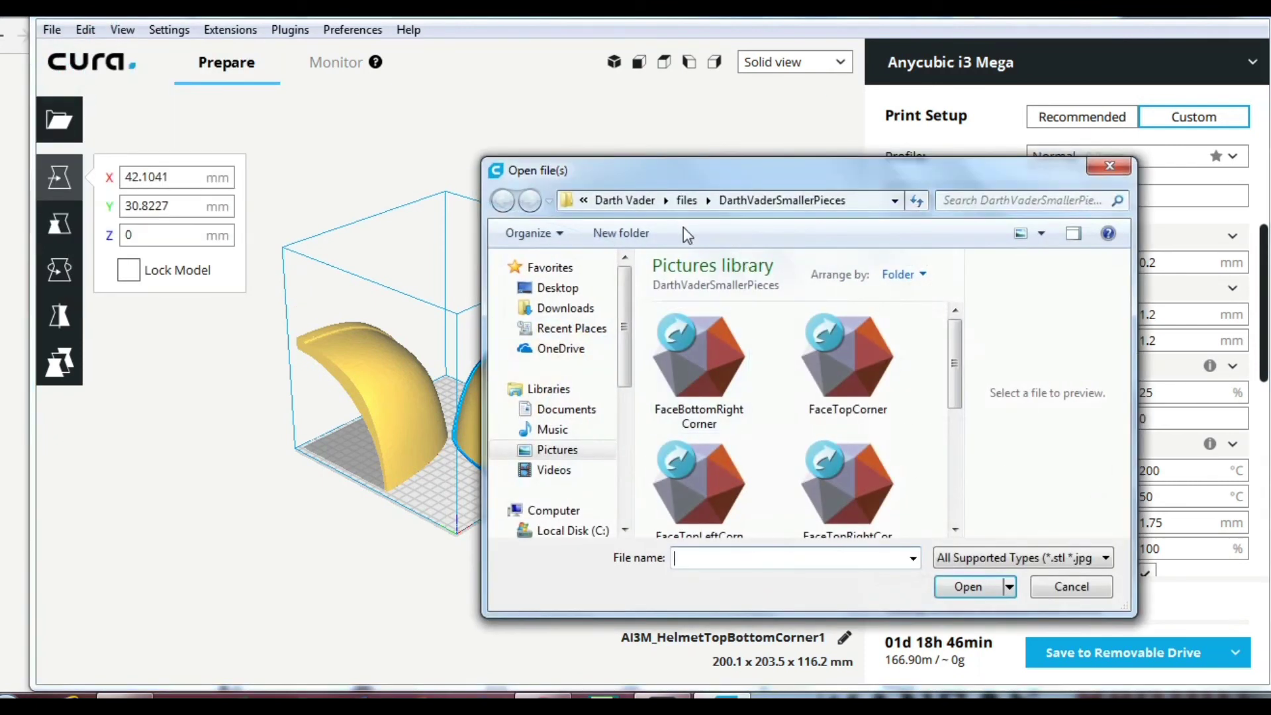
{"action": "left_click", "coordinate": [687, 200]}
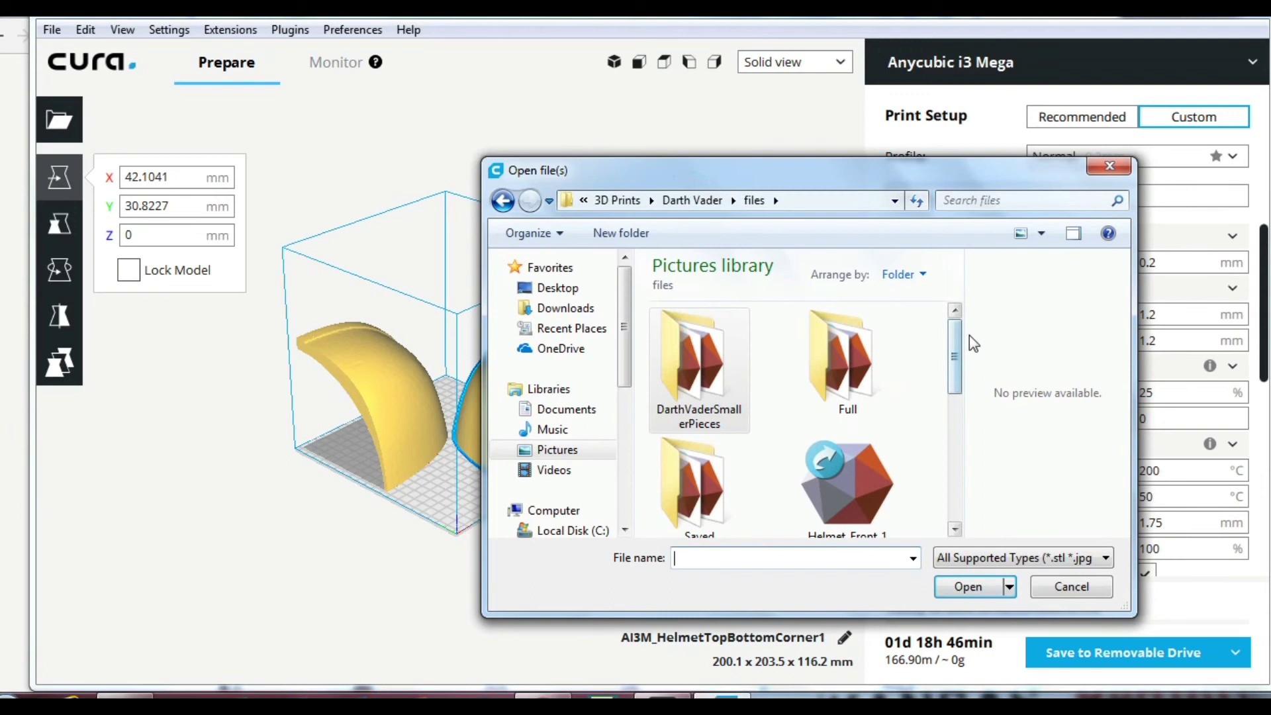
{"action": "left_click_drag", "start_coordinate": [948, 380], "coordinate": [946, 450]}
{"action": "left_click", "coordinate": [820, 384]}
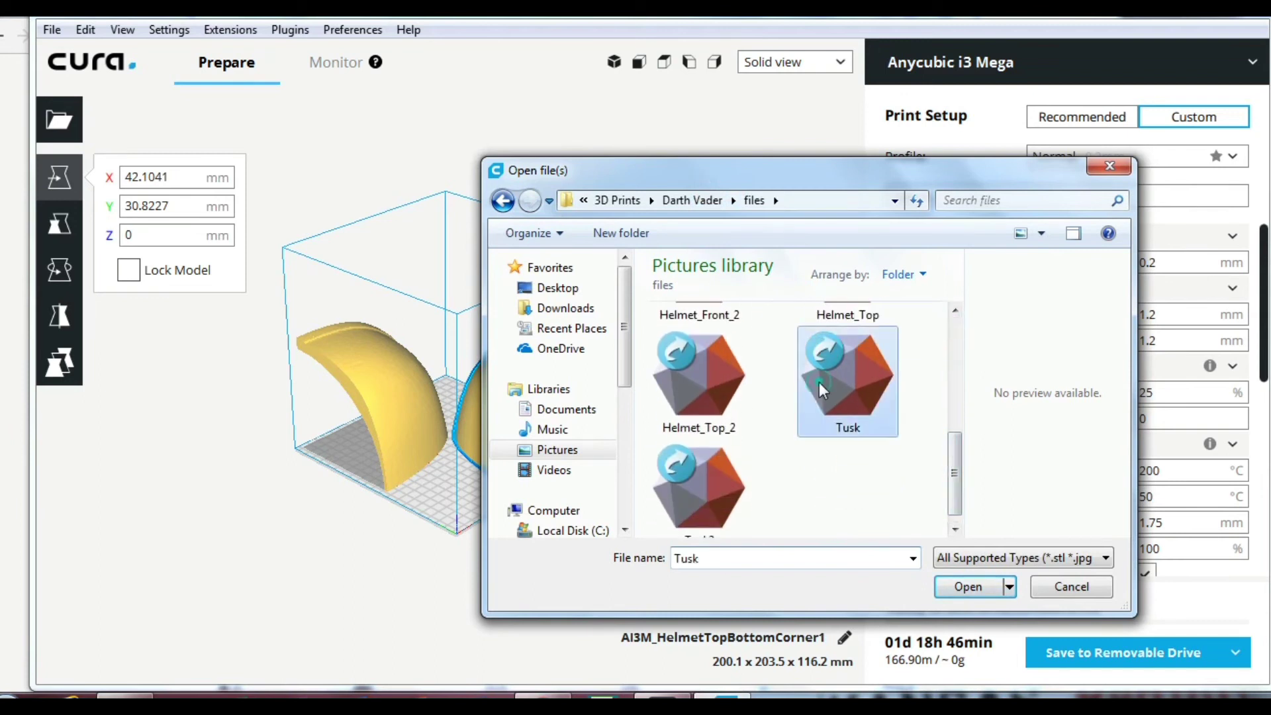
{"action": "left_click", "coordinate": [968, 587]}
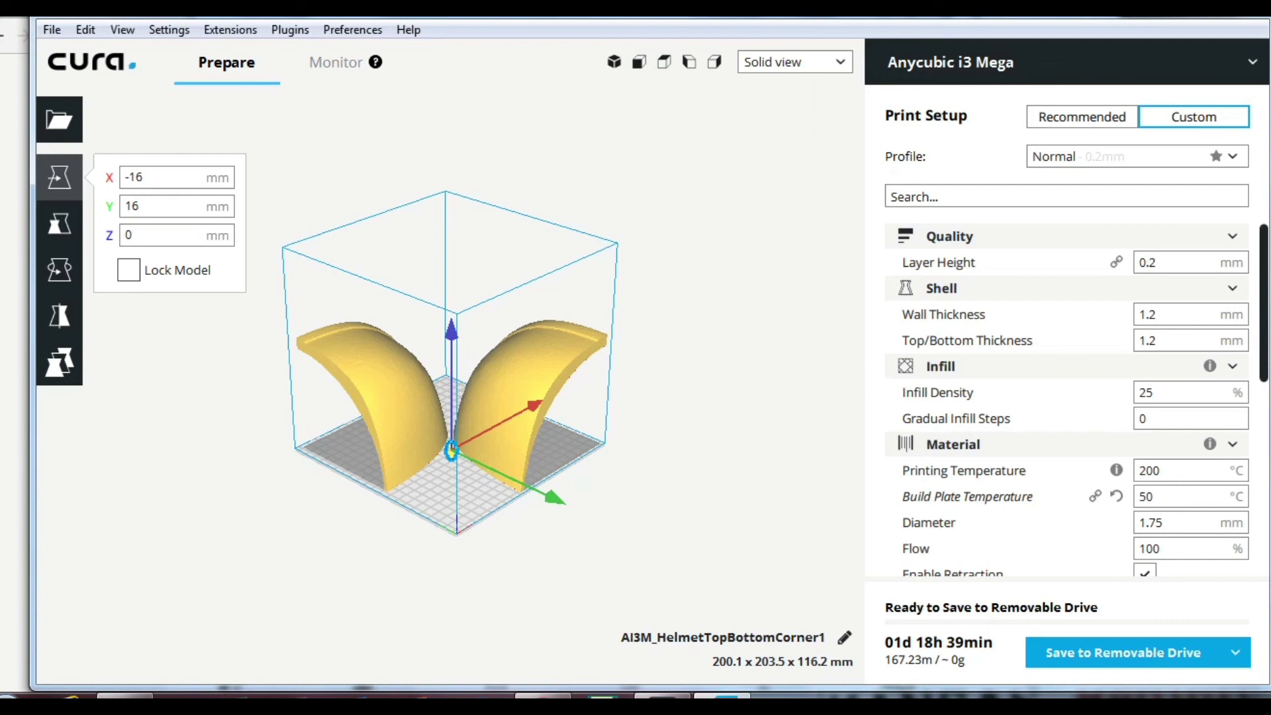
Step: Open the file browser twice and cancel both times without loading a model
{"action": "left_click", "coordinate": [48, 30]}
{"action": "left_click", "coordinate": [61, 73]}
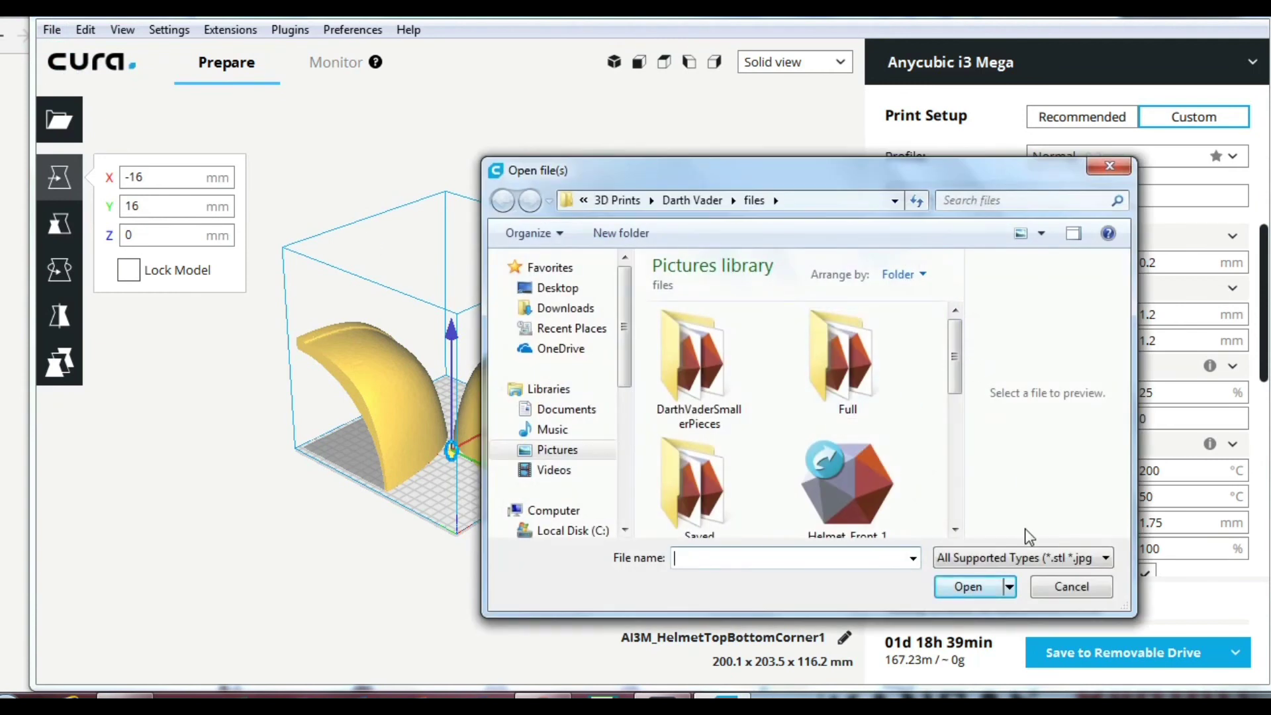
{"action": "left_click", "coordinate": [1068, 587]}
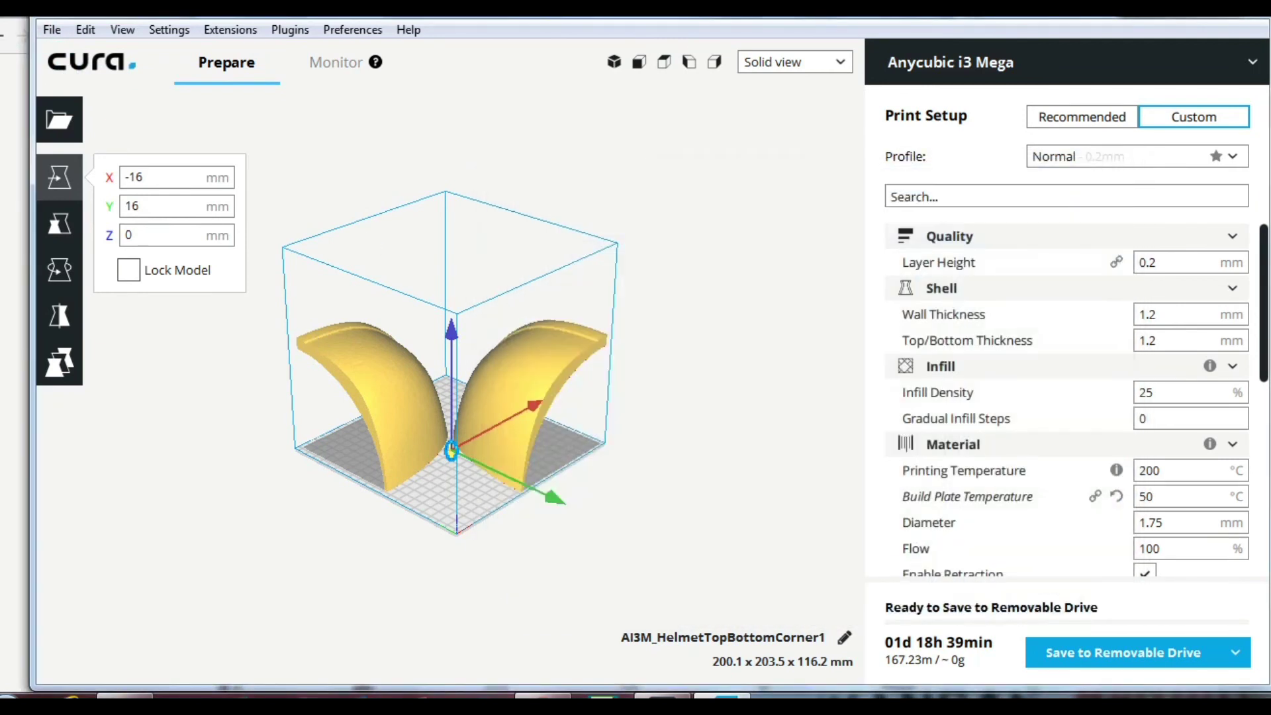
{"action": "left_click", "coordinate": [50, 30]}
{"action": "left_click", "coordinate": [61, 74]}
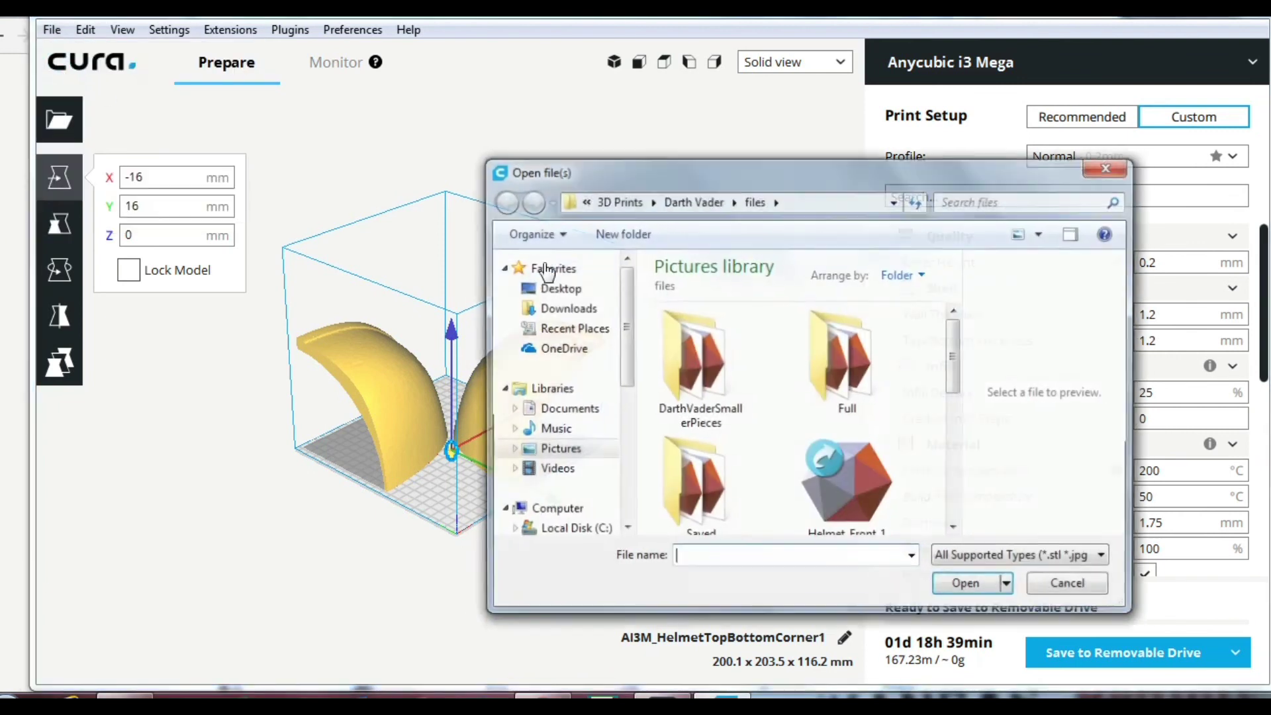
{"action": "left_click", "coordinate": [1086, 588]}
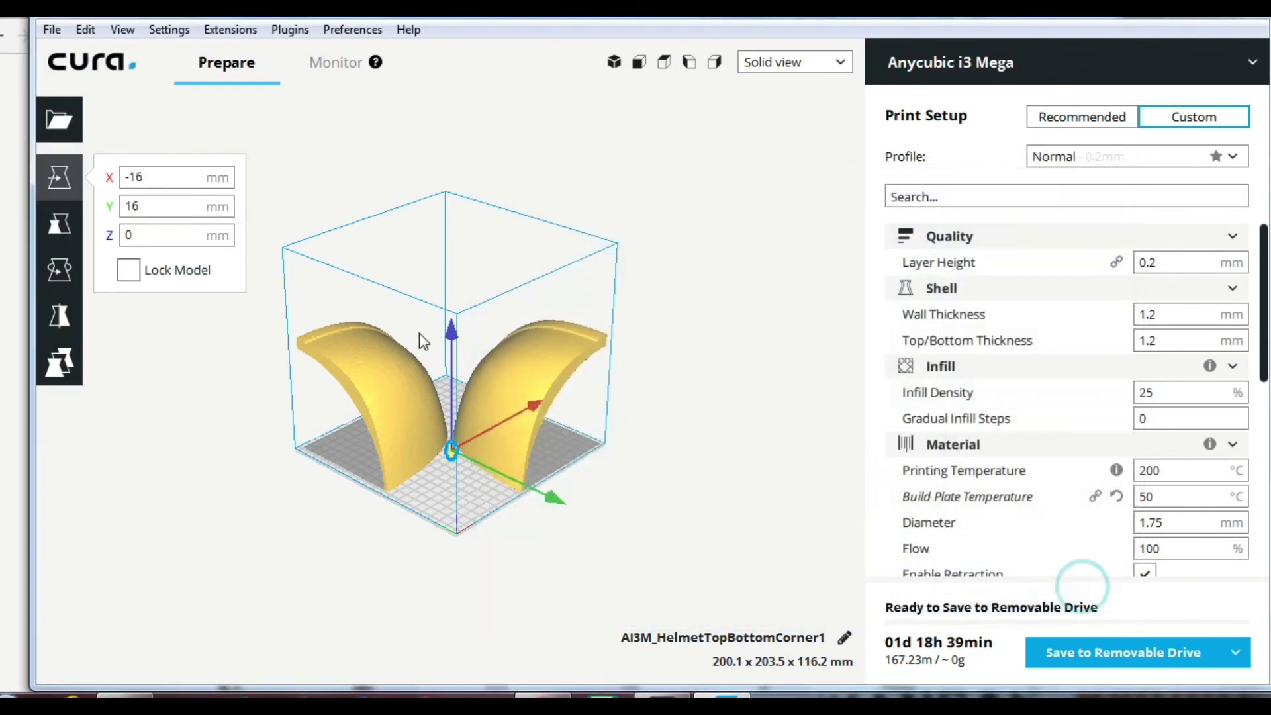
Step: Start a new project and confirm clearing the build plate
{"action": "left_click", "coordinate": [51, 29]}
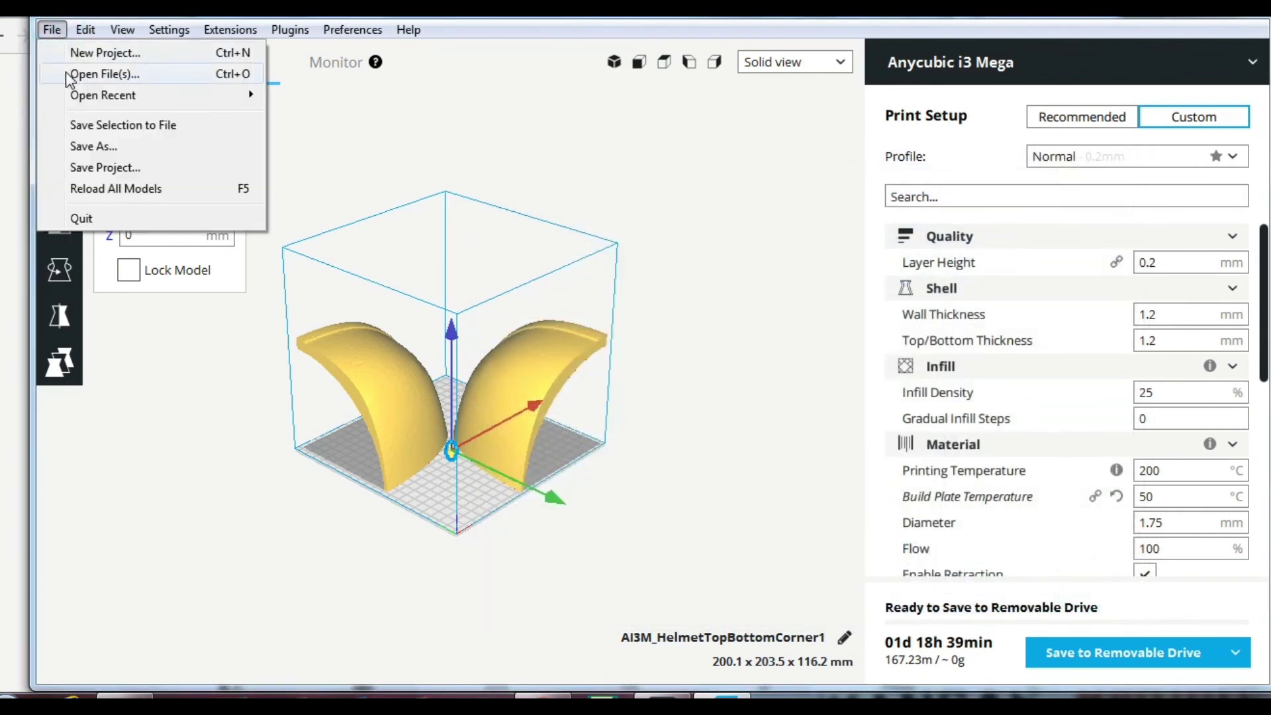
{"action": "left_click", "coordinate": [70, 54]}
{"action": "left_click", "coordinate": [748, 363]}
Step: Load FRONTALF1 from the 3D Prints > Star Lord > 1 folder onto the plate
{"action": "left_click", "coordinate": [52, 29]}
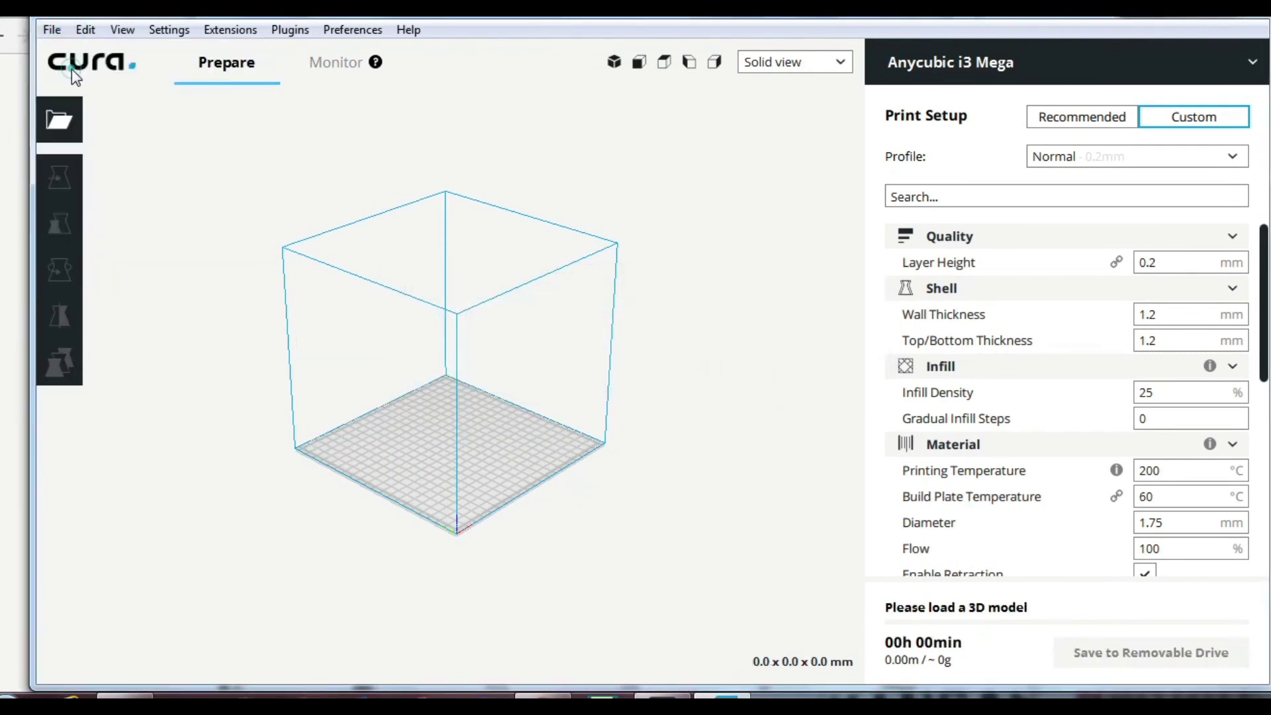
{"action": "left_click", "coordinate": [70, 70]}
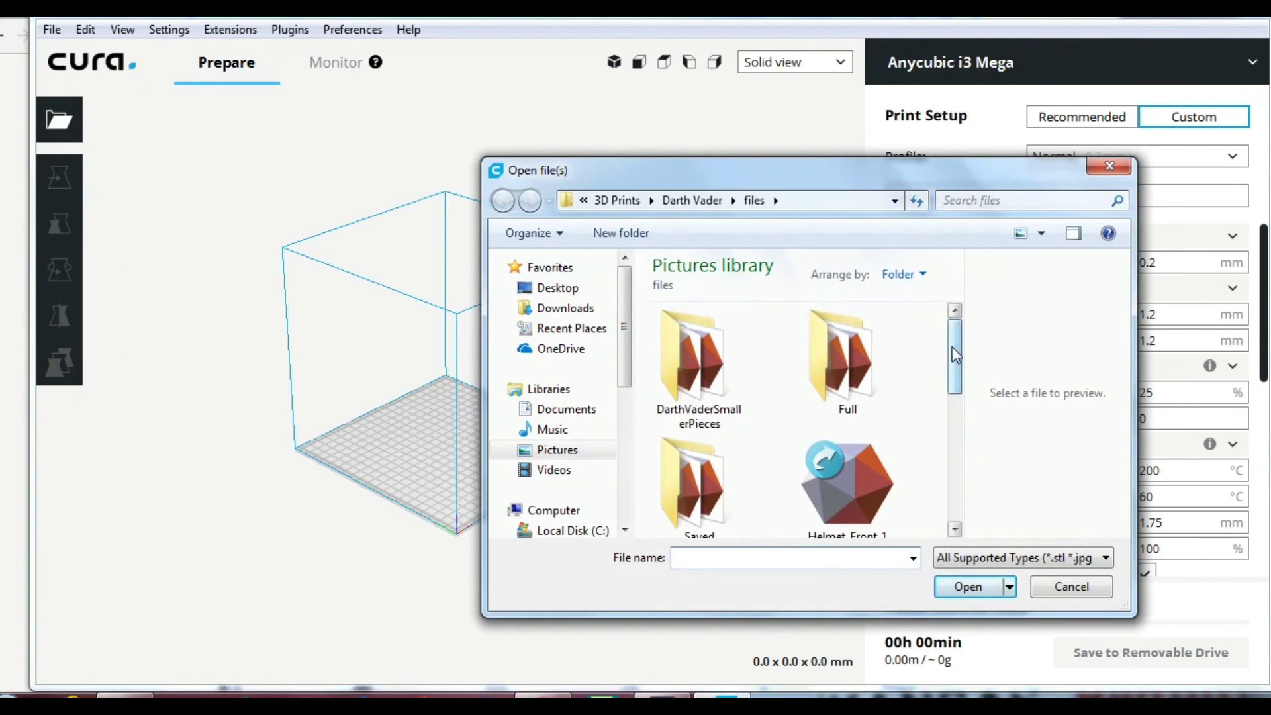
{"action": "scroll", "coordinate": [955, 370], "scroll_direction": "down", "scroll_amount": 1}
{"action": "left_click", "coordinate": [617, 200]}
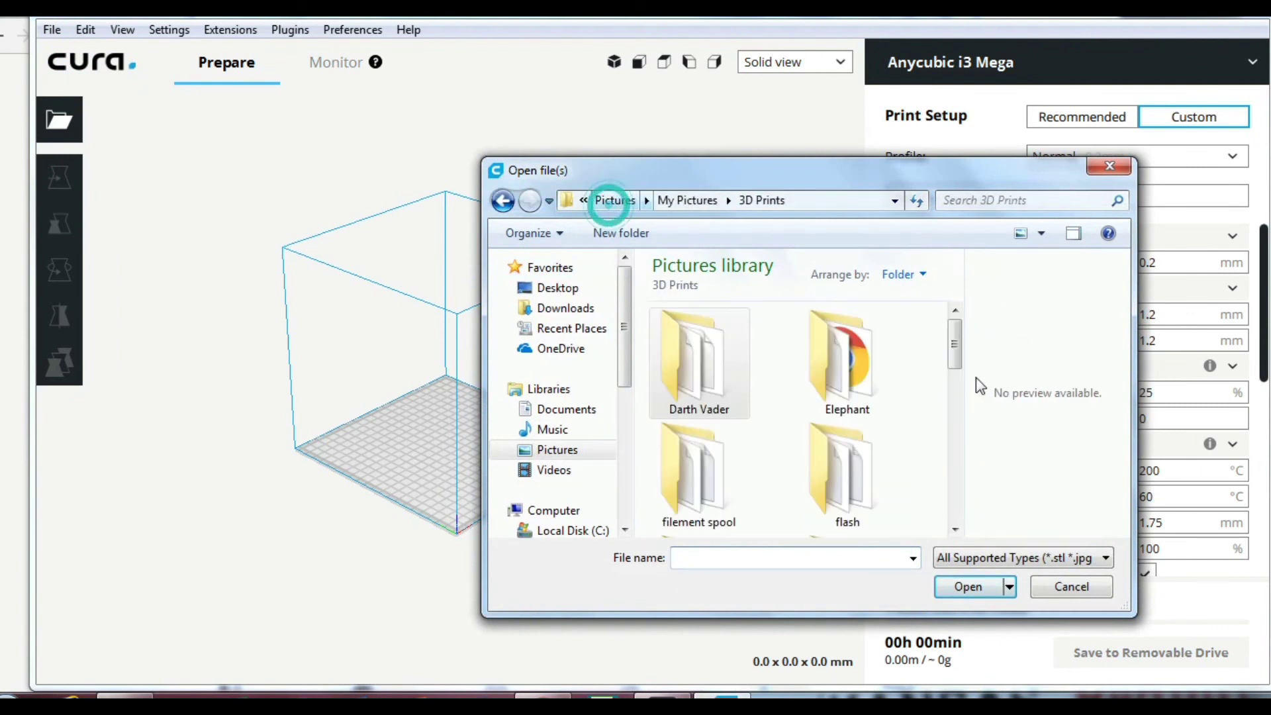
{"action": "left_click_drag", "start_coordinate": [953, 344], "coordinate": [952, 465]}
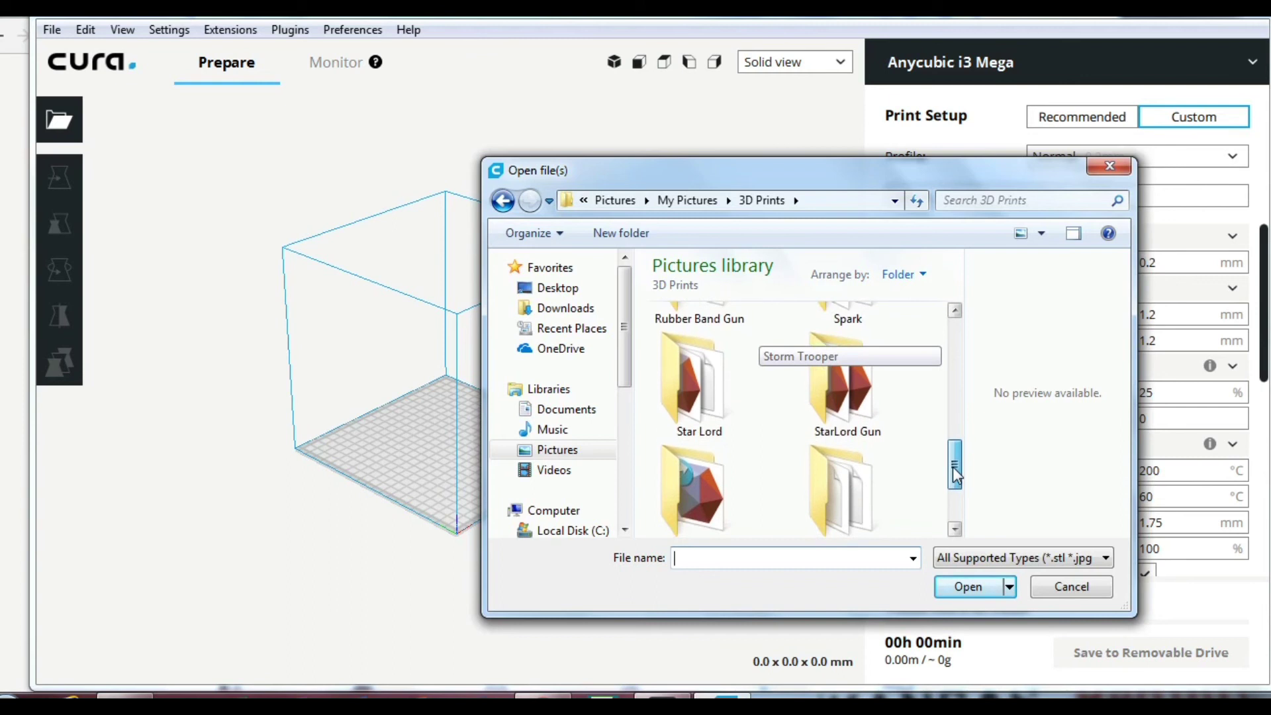
{"action": "left_click", "coordinate": [670, 404]}
{"action": "left_click", "coordinate": [982, 588]}
{"action": "double_click", "coordinate": [698, 354]}
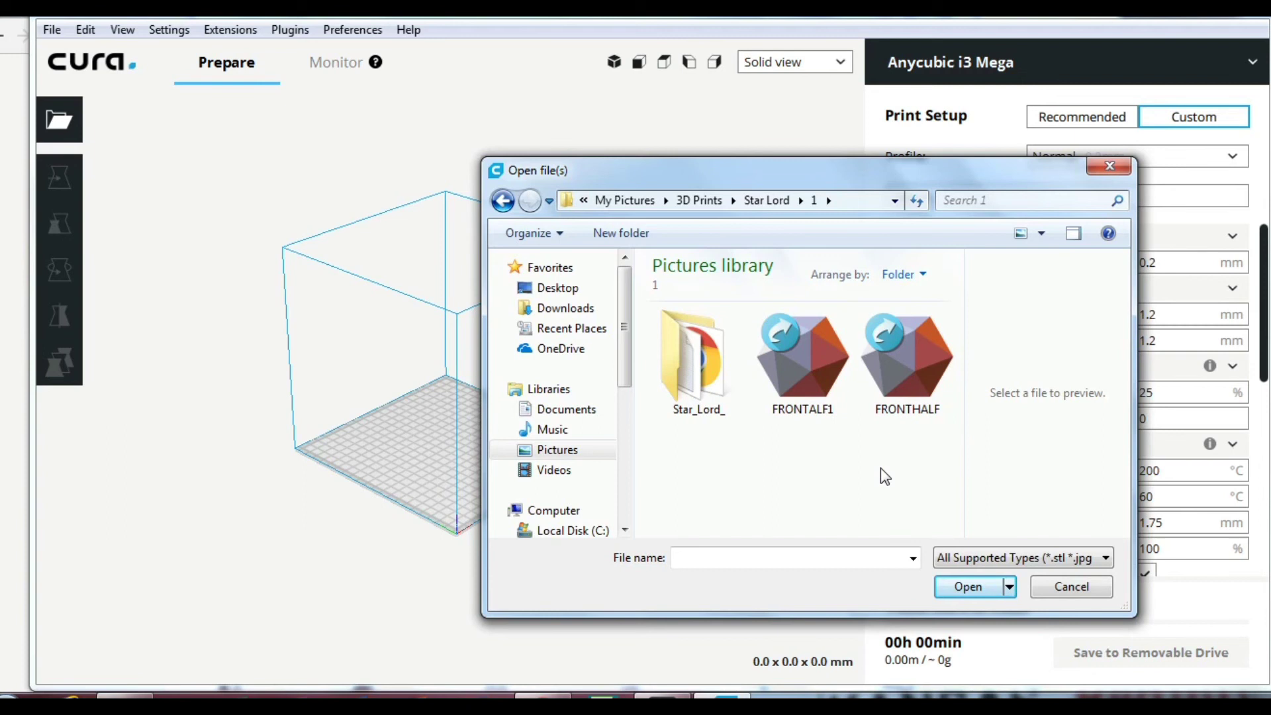
{"action": "left_click", "coordinate": [814, 378]}
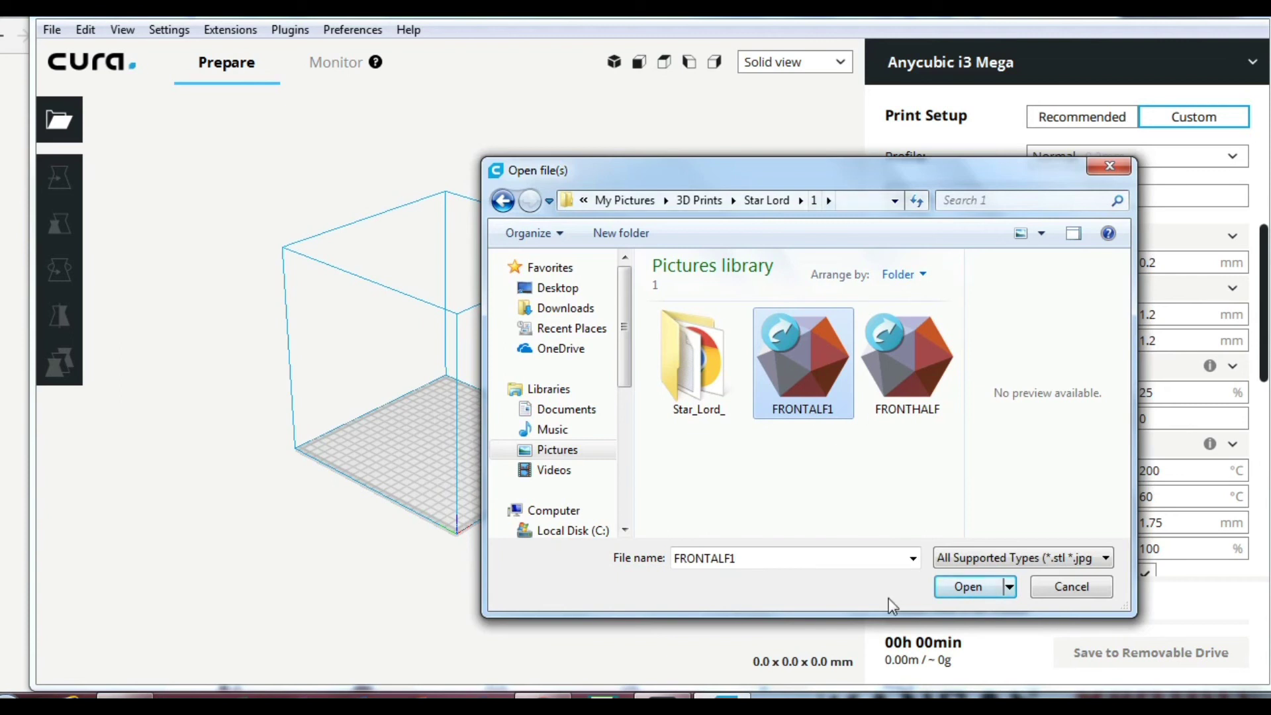
{"action": "left_click", "coordinate": [952, 588]}
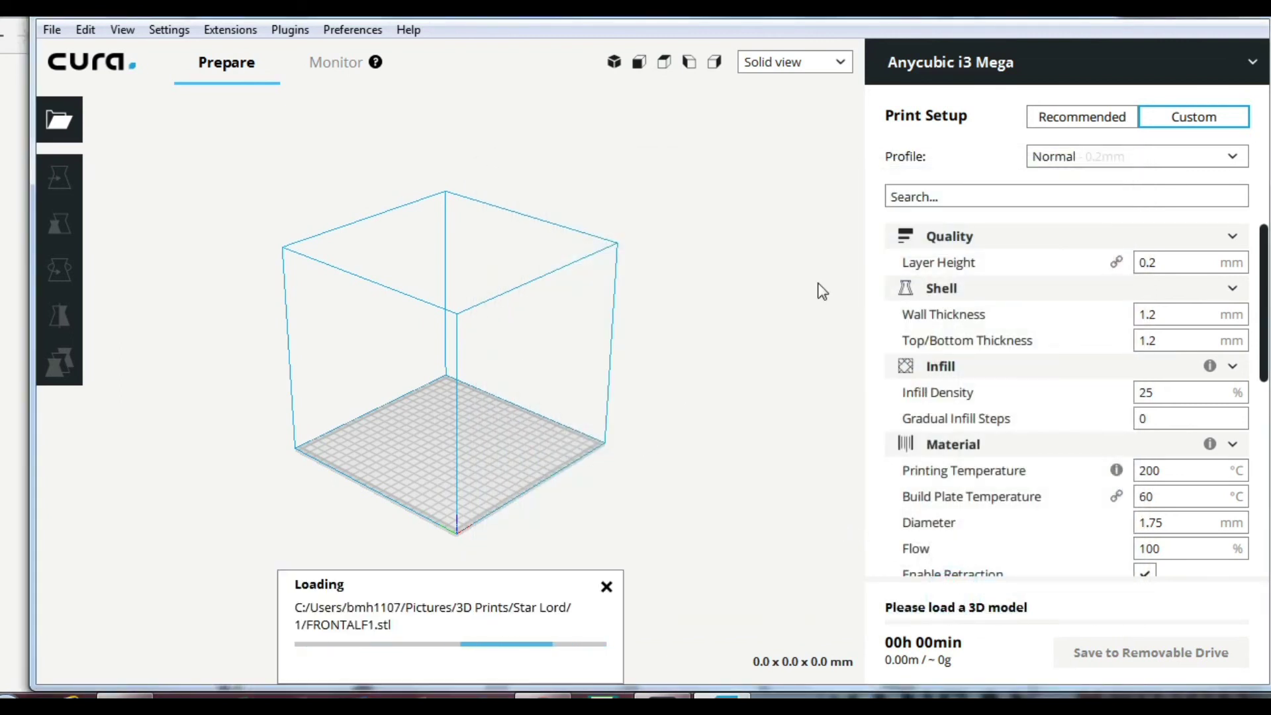
Step: Select the helmet and rotate it to lie on its back
{"action": "left_click", "coordinate": [670, 249]}
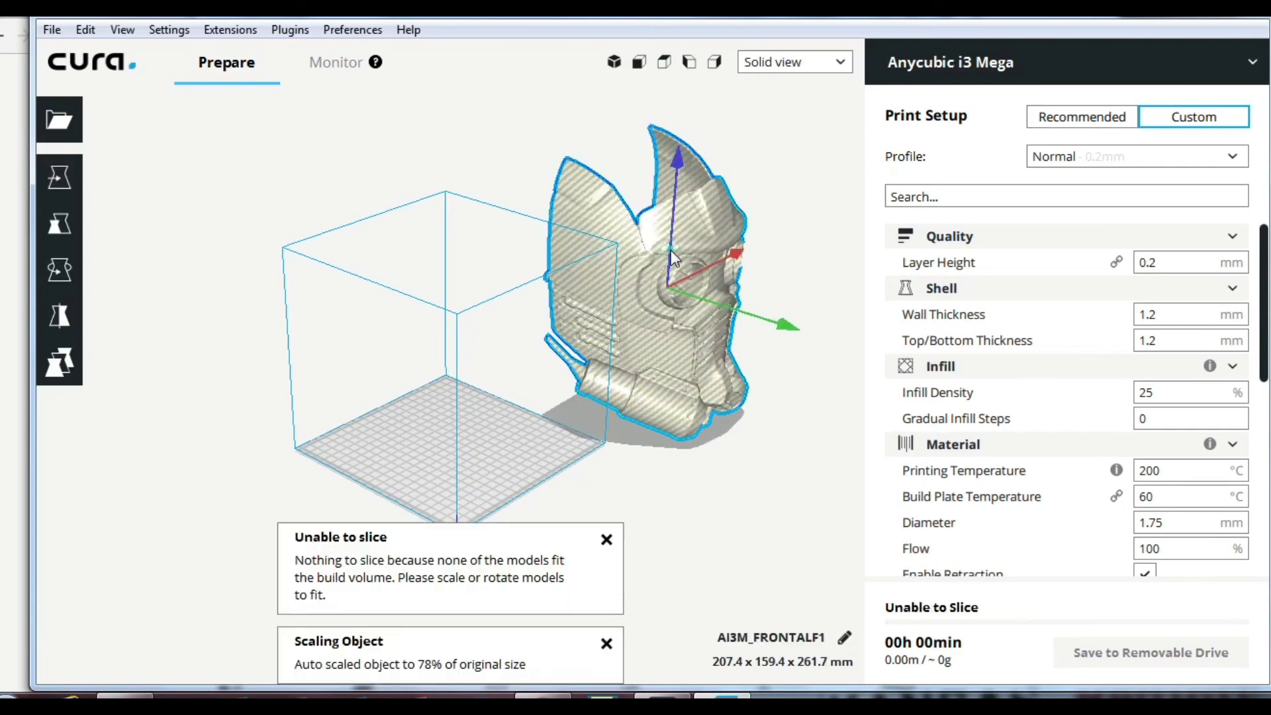
{"action": "left_click", "coordinate": [58, 269]}
{"action": "left_click_drag", "start_coordinate": [630, 174], "coordinate": [569, 398]}
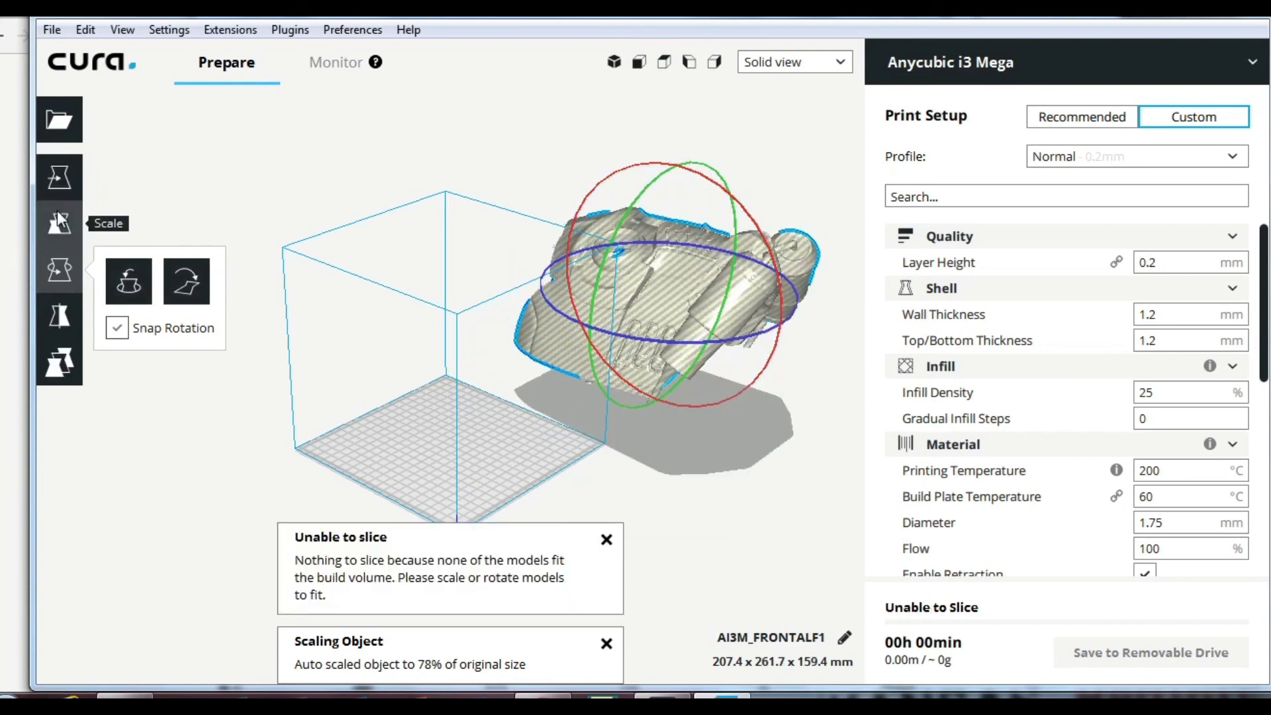
Step: Position the helmet at X 0, Y 0, Z 0
{"action": "left_click", "coordinate": [59, 177]}
{"action": "left_click", "coordinate": [172, 176]}
{"action": "type", "text": "00"}
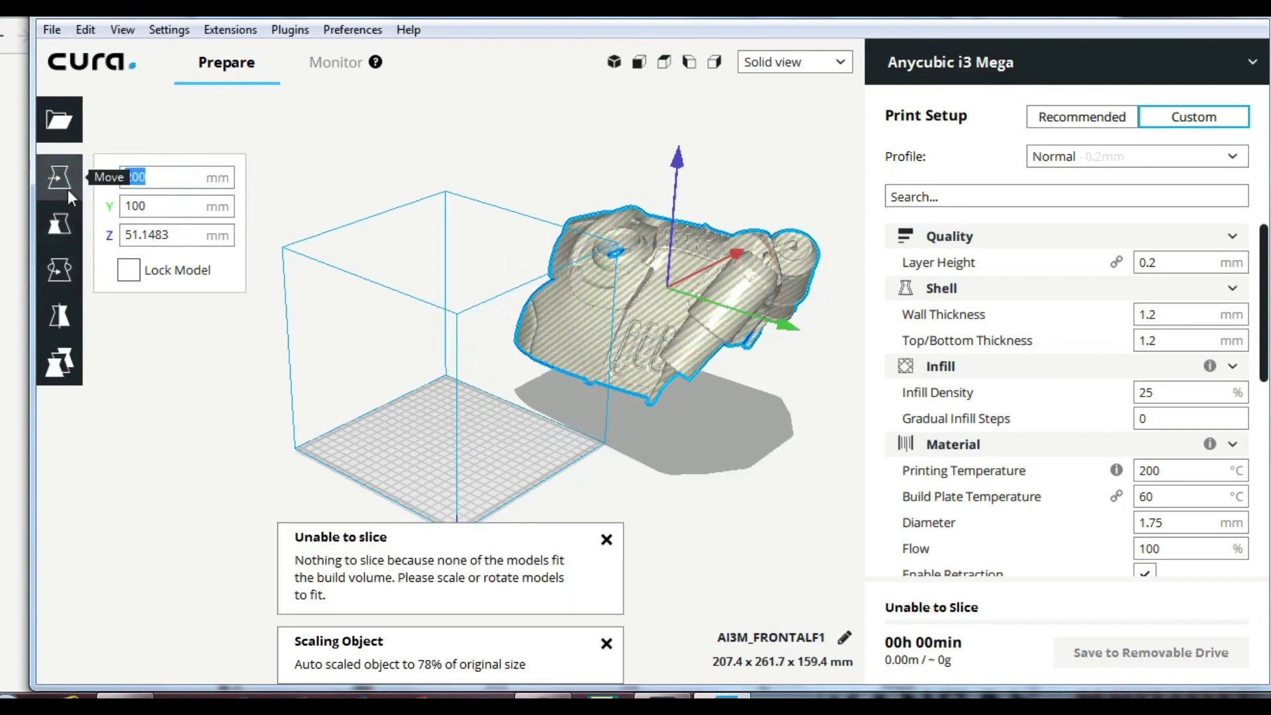
{"action": "key", "text": "Tab"}
{"action": "type", "text": "0"}
{"action": "key", "text": "Tab"}
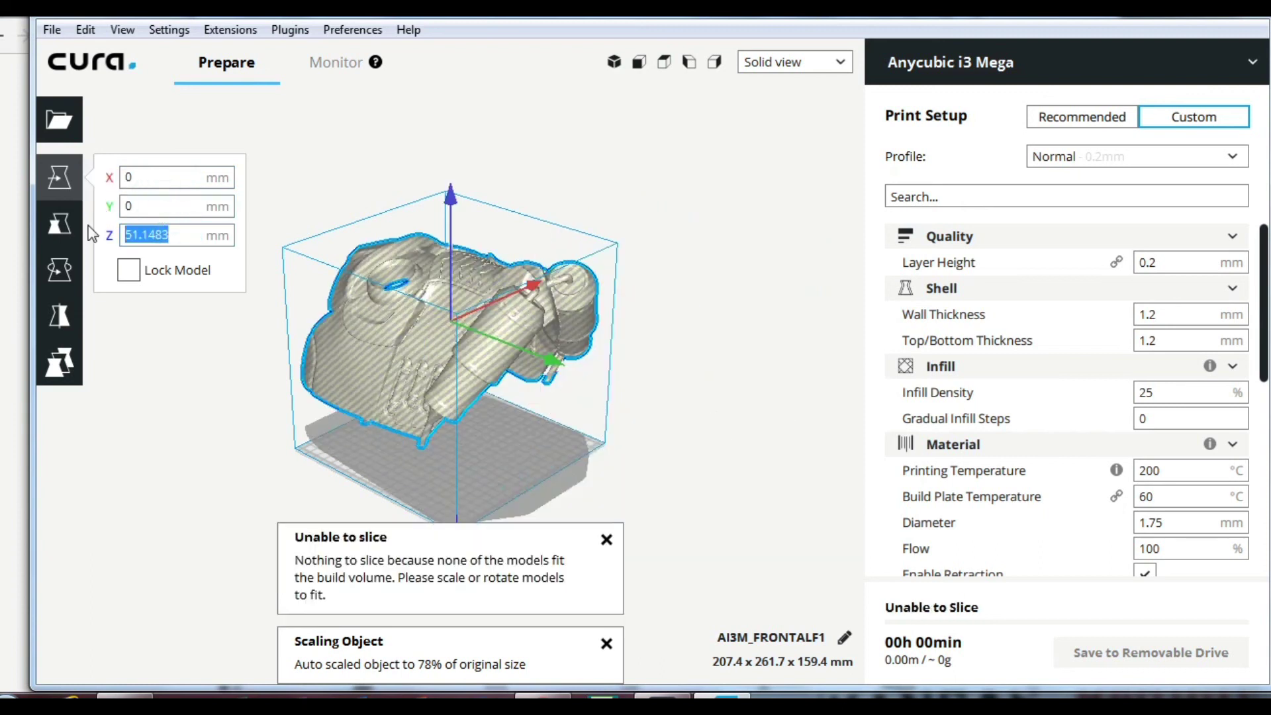
{"action": "type", "text": "0"}
{"action": "left_click", "coordinate": [175, 207]}
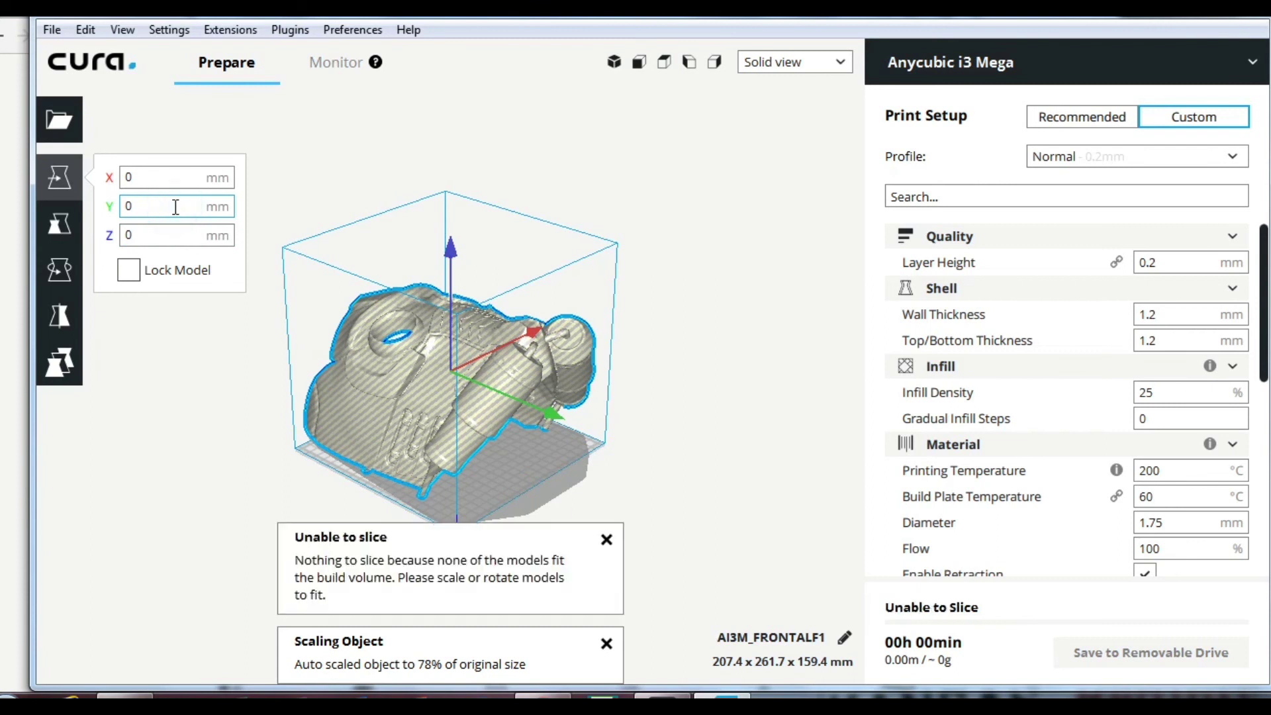
Step: Scale the helmet uniformly to 77% and drag it forward to Y 44.61 mm
{"action": "left_click", "coordinate": [61, 225]}
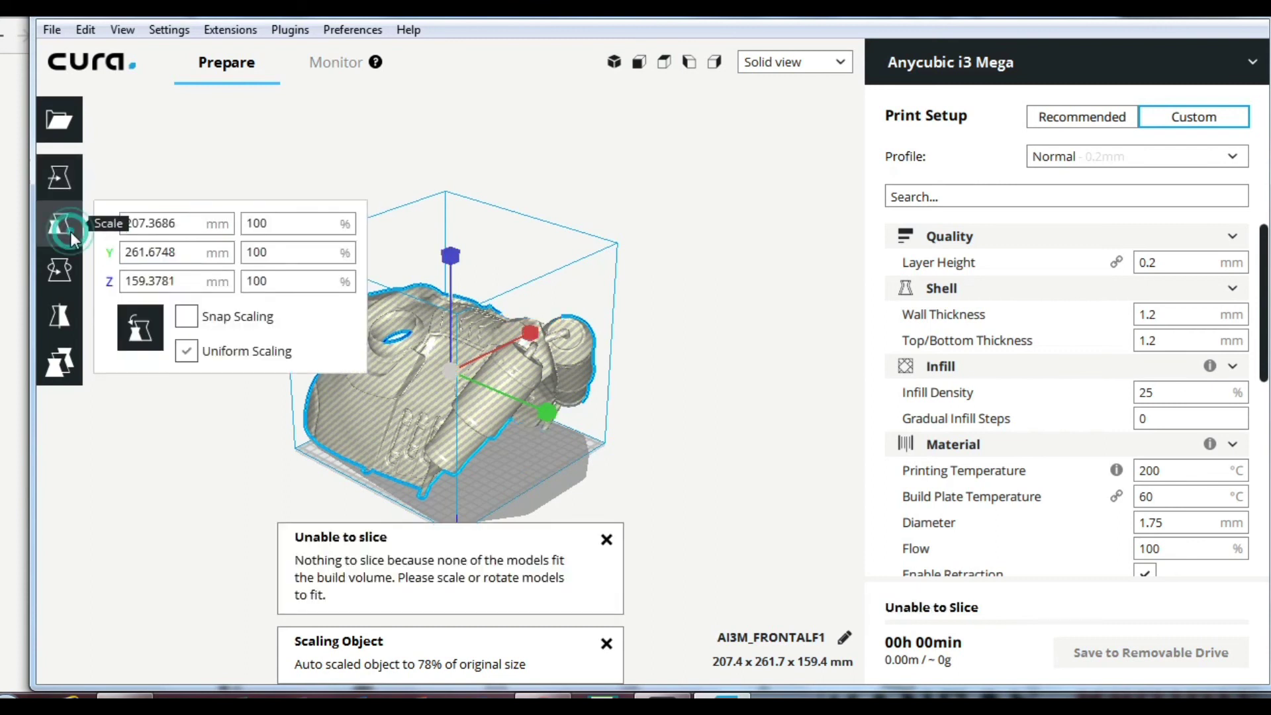
{"action": "double_click", "coordinate": [302, 222]}
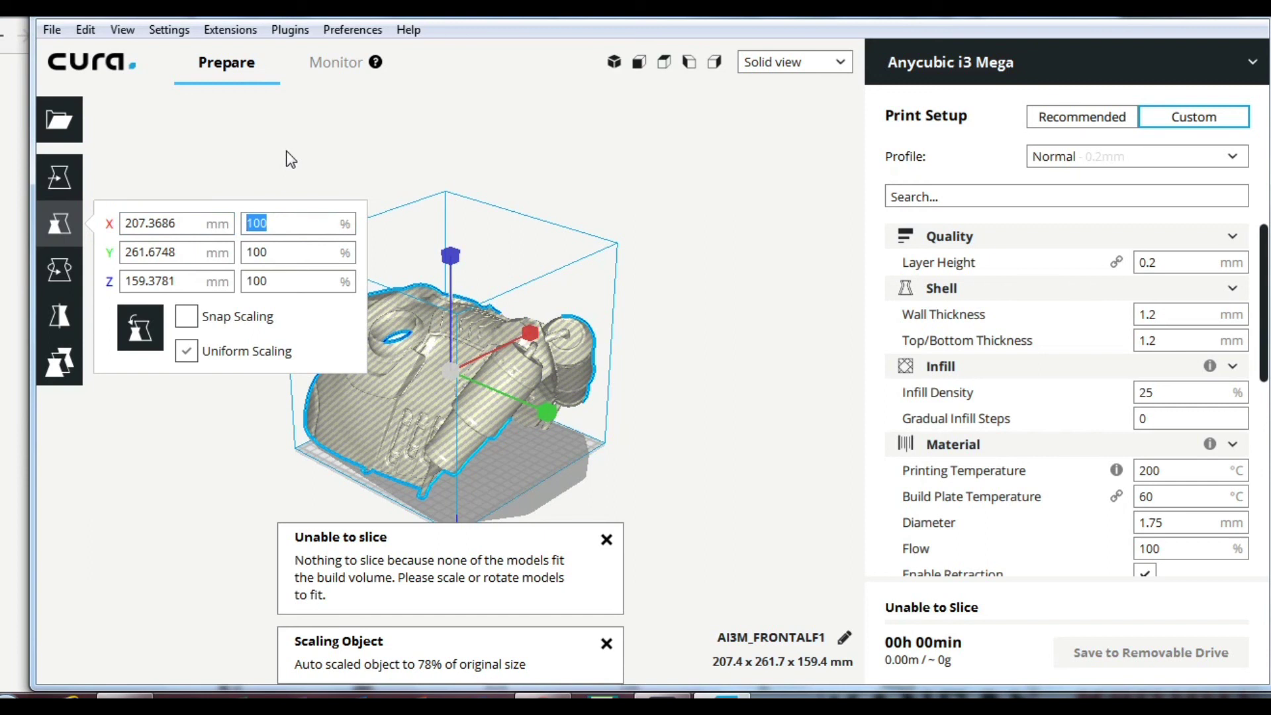
{"action": "type", "text": "77"}
{"action": "left_click", "coordinate": [285, 257]}
{"action": "left_click", "coordinate": [273, 223]}
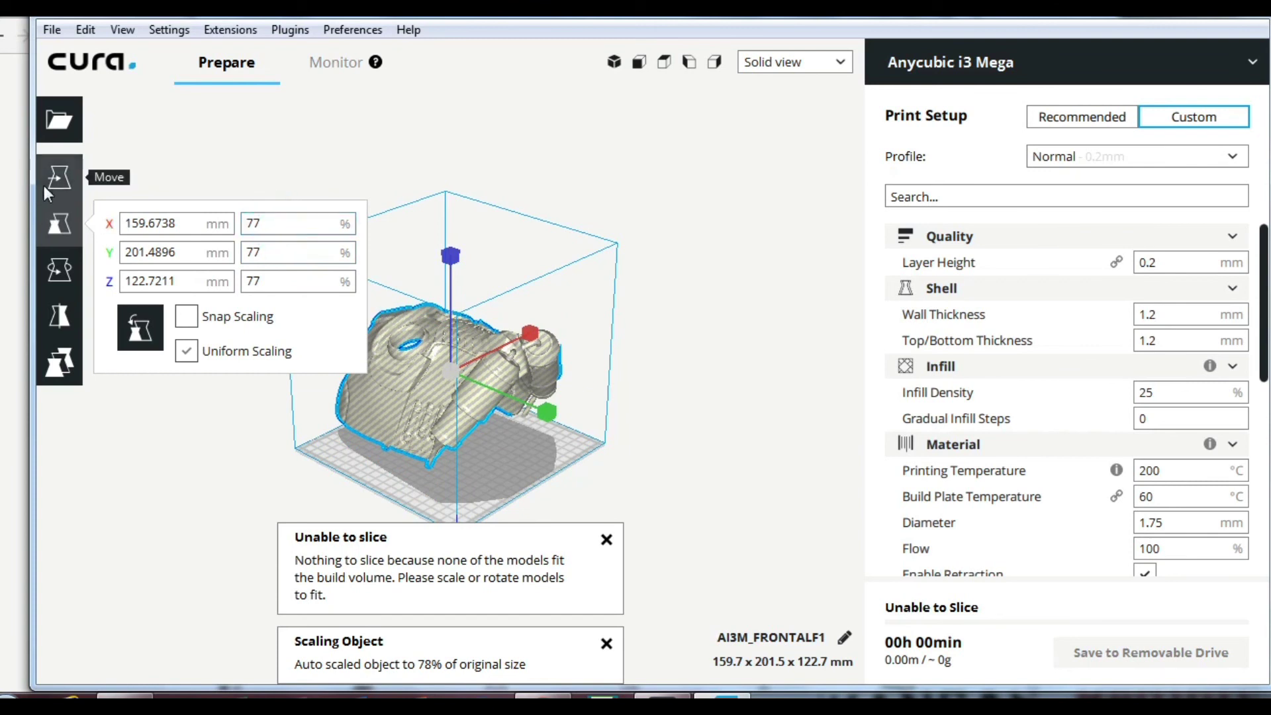
{"action": "left_click", "coordinate": [59, 177]}
{"action": "left_click_drag", "start_coordinate": [553, 419], "coordinate": [590, 427]}
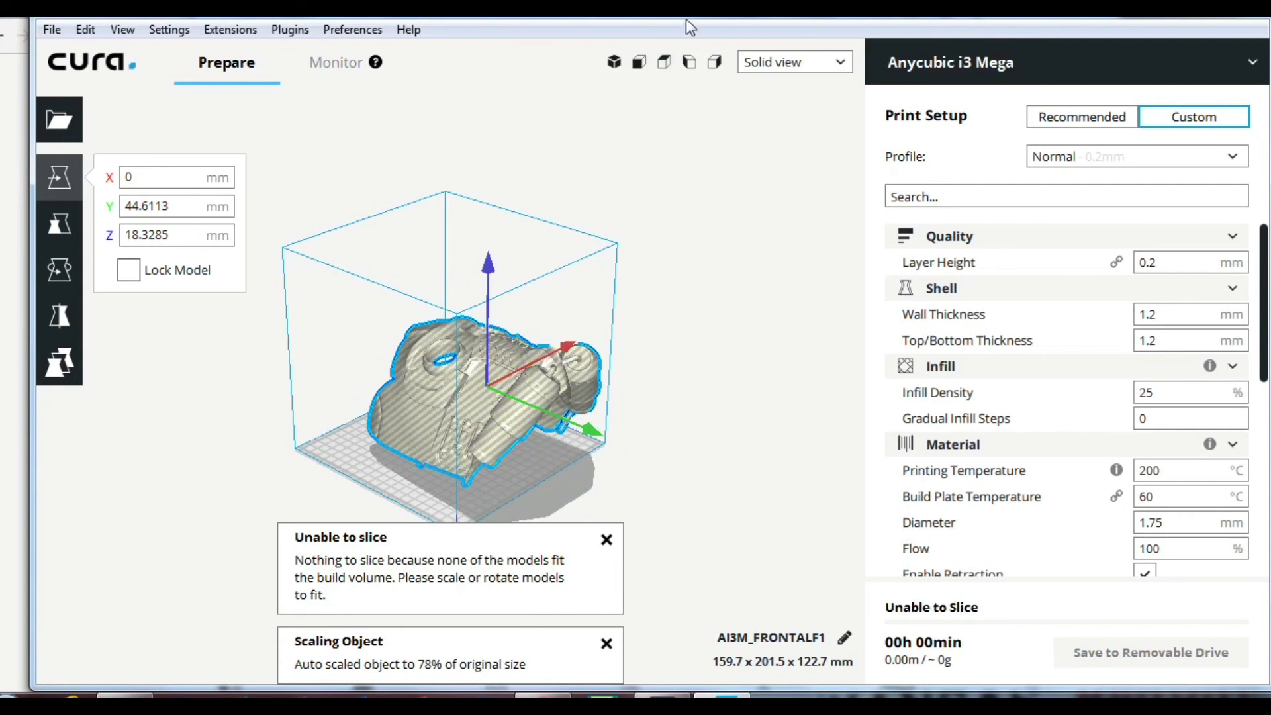
Step: Slide the helmet back along Y and lower it onto the build plate
{"action": "left_click", "coordinate": [664, 62]}
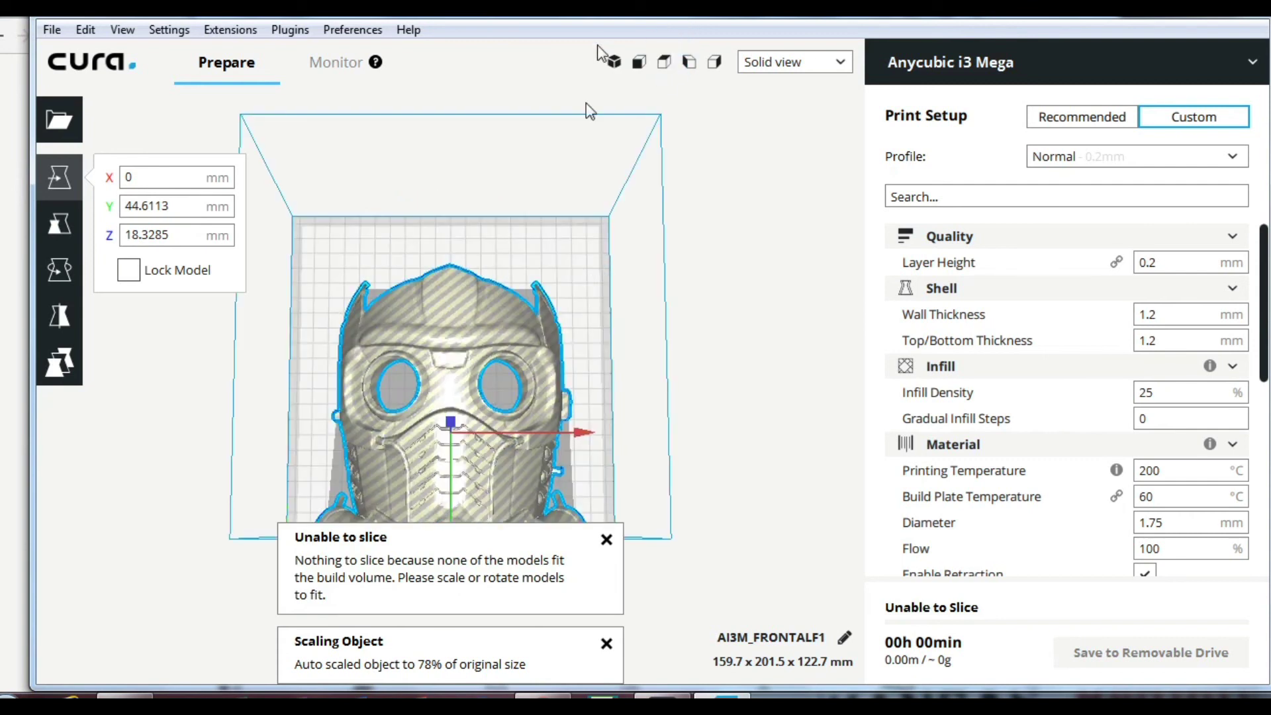
{"action": "left_click", "coordinate": [614, 61]}
{"action": "left_click_drag", "start_coordinate": [589, 422], "coordinate": [567, 423]}
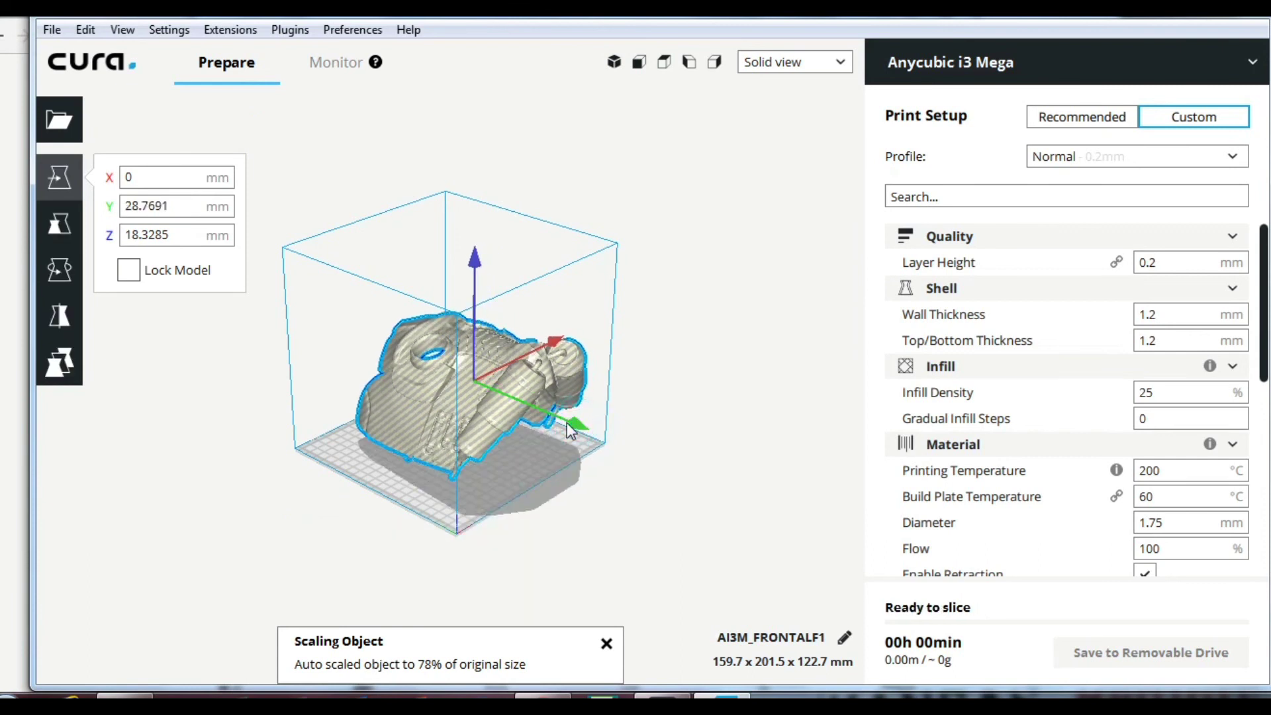
{"action": "left_click", "coordinate": [662, 61]}
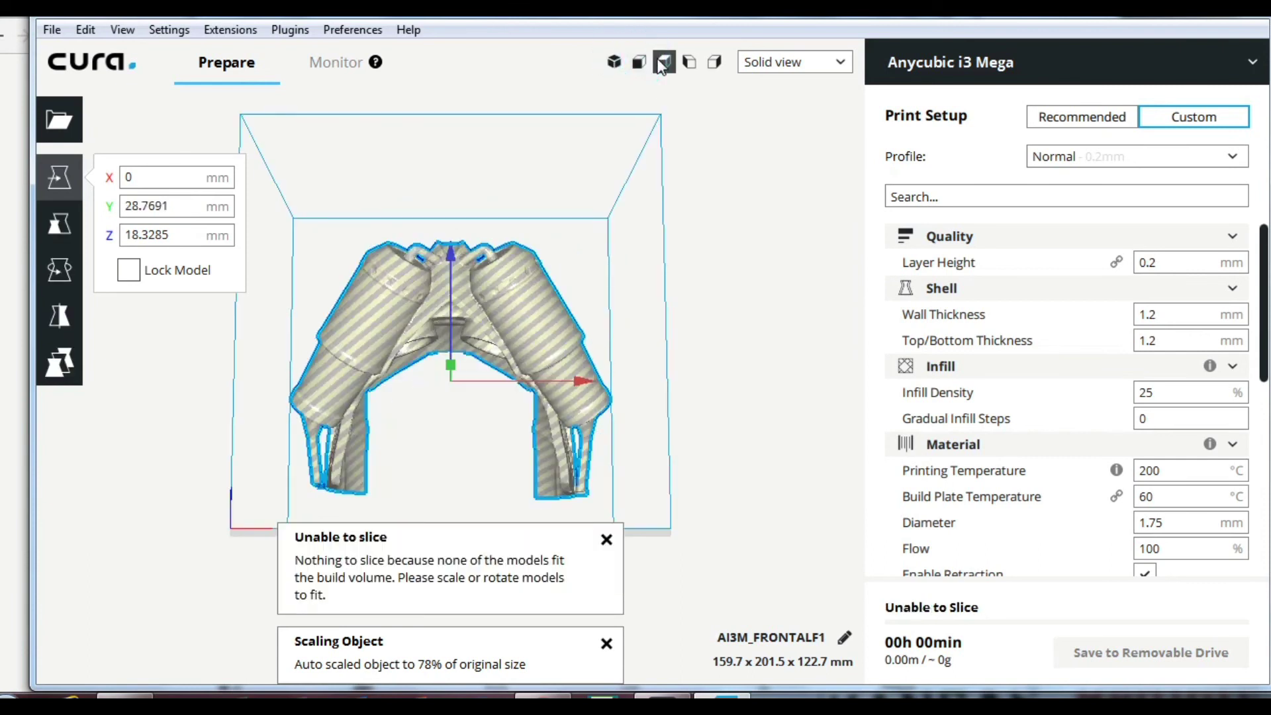
{"action": "left_click_drag", "start_coordinate": [454, 252], "coordinate": [452, 294]}
{"action": "left_click", "coordinate": [664, 61]}
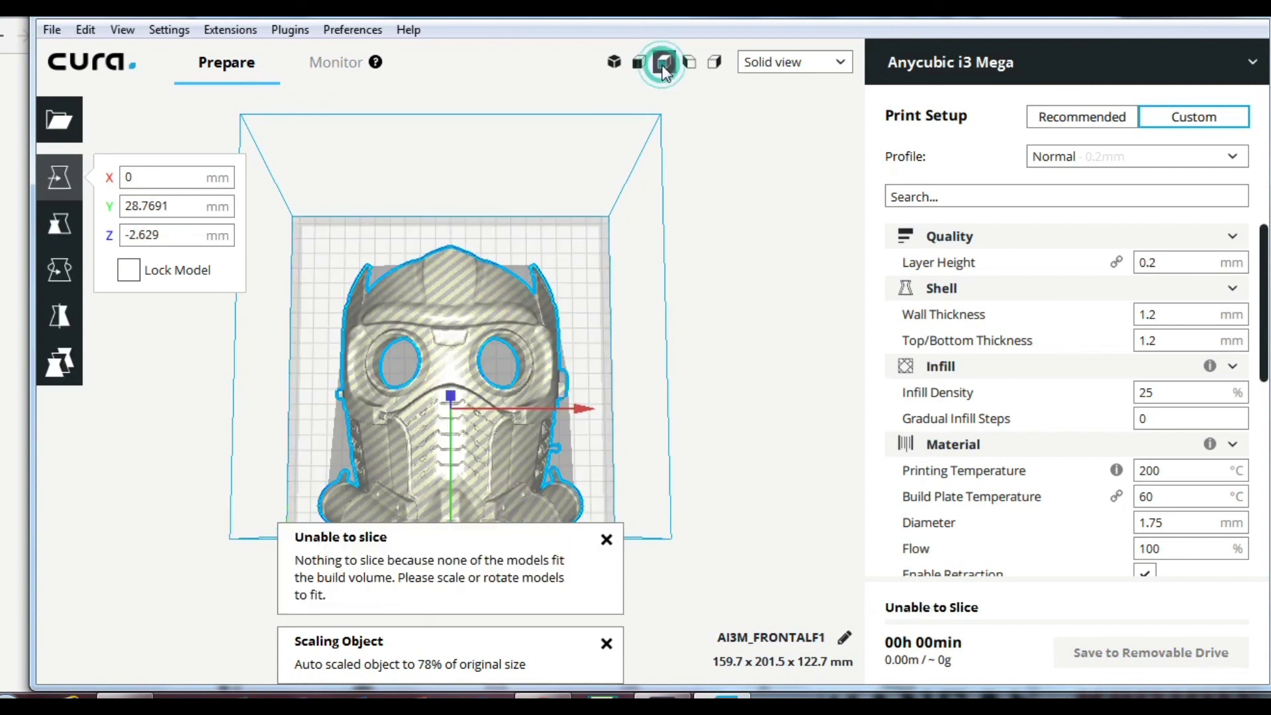
{"action": "left_click", "coordinate": [691, 66]}
{"action": "left_click", "coordinate": [665, 64]}
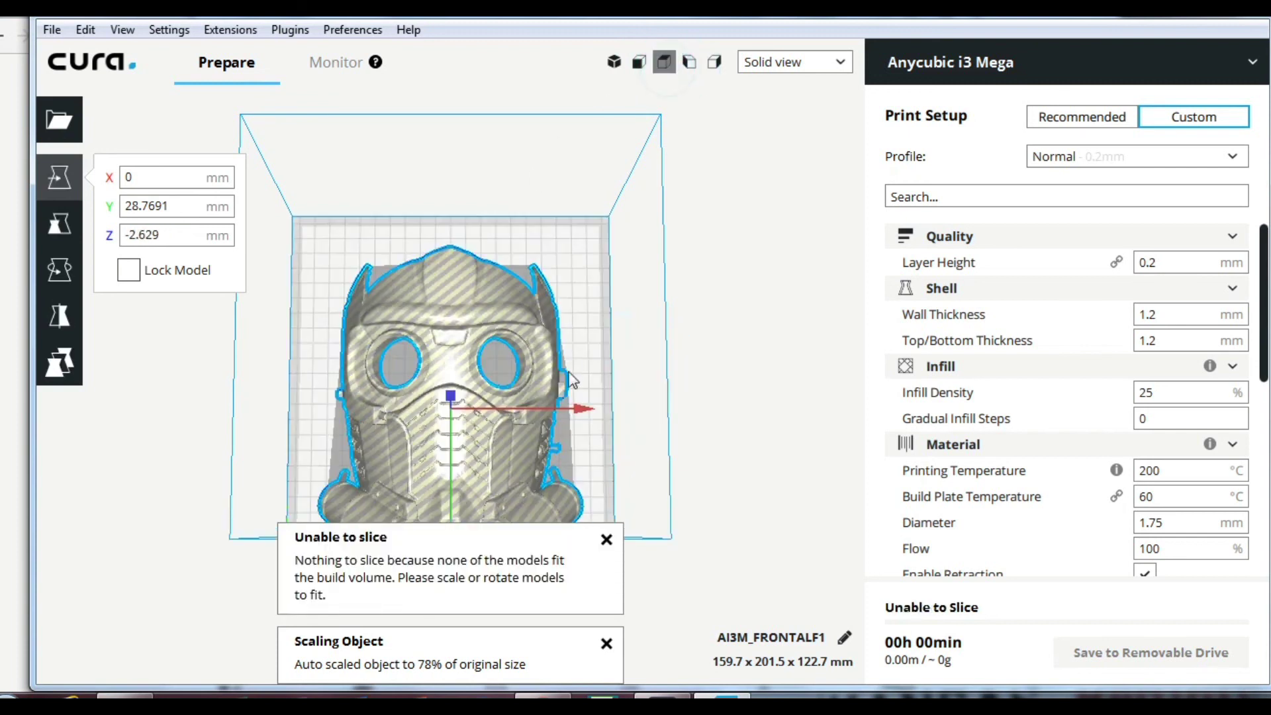
Step: Dismiss the unable-to-slice warning and slide the helmet further along Y
{"action": "left_click", "coordinate": [604, 539]}
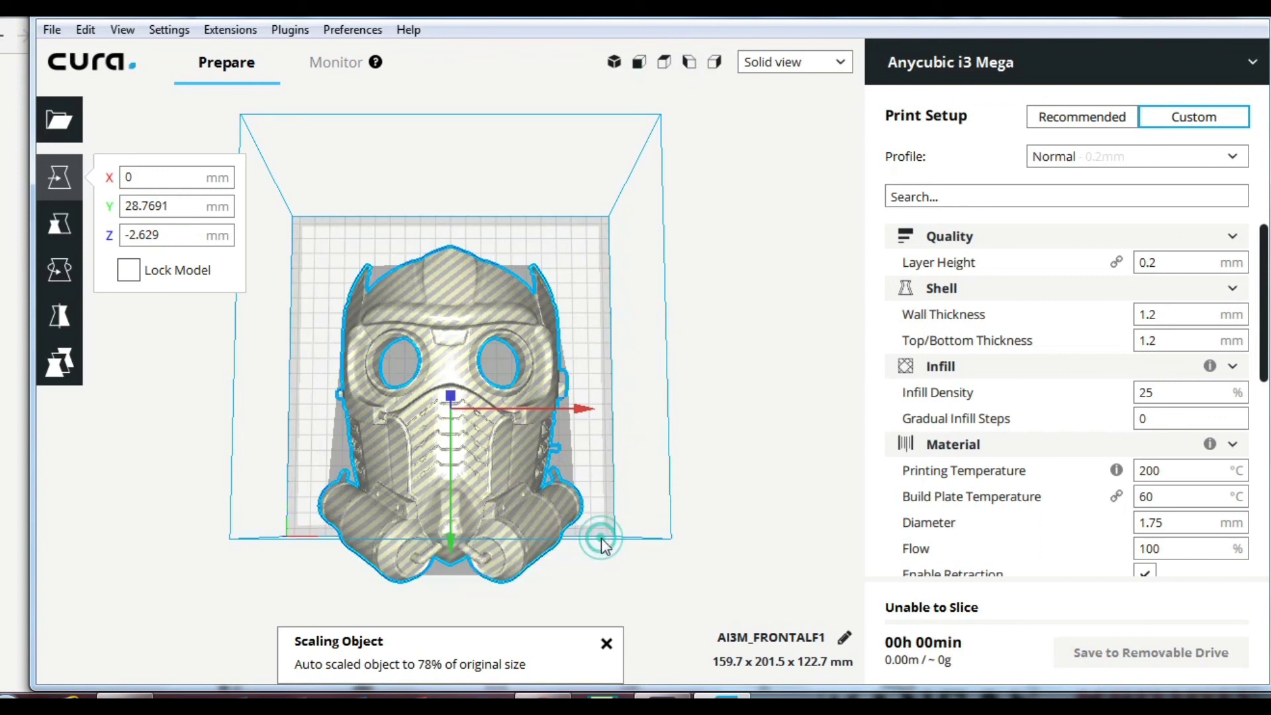
{"action": "left_click", "coordinate": [451, 538]}
{"action": "left_click", "coordinate": [442, 470]}
{"action": "left_click", "coordinate": [450, 538]}
{"action": "left_click", "coordinate": [452, 510]}
{"action": "left_click", "coordinate": [614, 61]}
{"action": "left_click_drag", "start_coordinate": [573, 443], "coordinate": [543, 427]}
{"action": "left_click", "coordinate": [664, 61]}
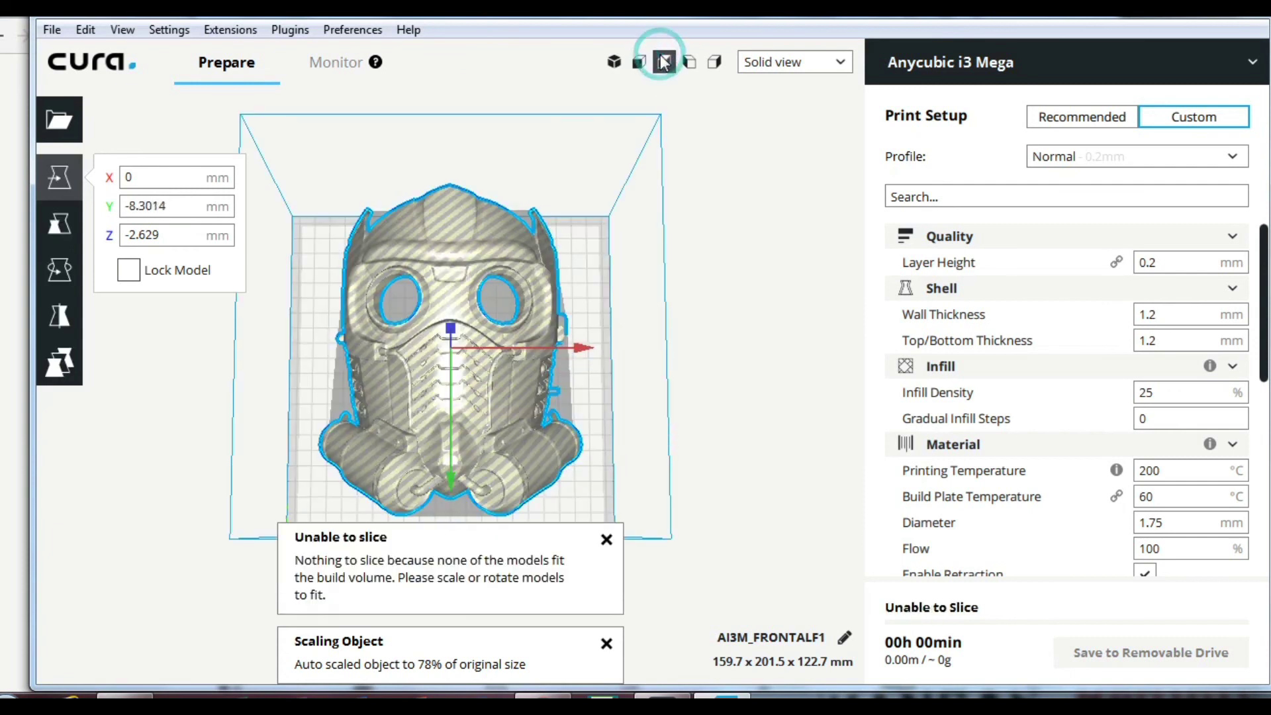
Step: Reselect the helmet and nudge it along Y to about 4.96 mm
{"action": "left_click", "coordinate": [453, 466]}
{"action": "left_click", "coordinate": [614, 63]}
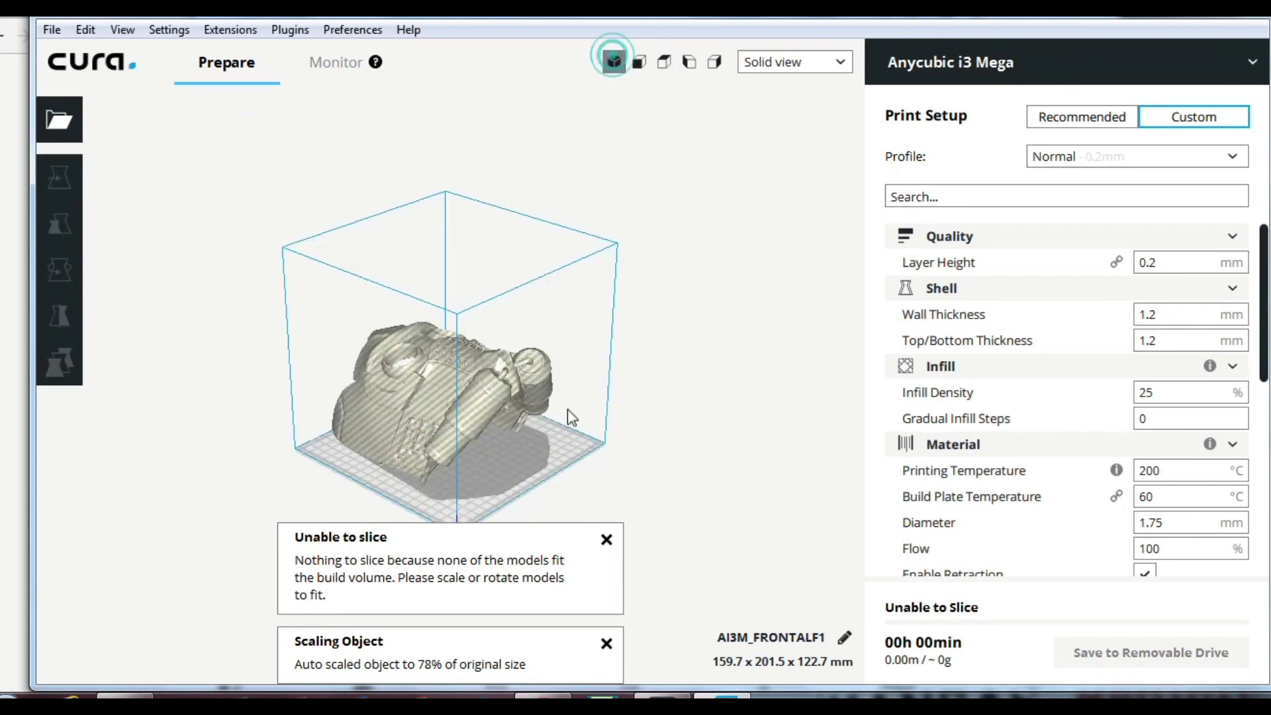
{"action": "left_click", "coordinate": [606, 539]}
{"action": "left_click", "coordinate": [487, 414]}
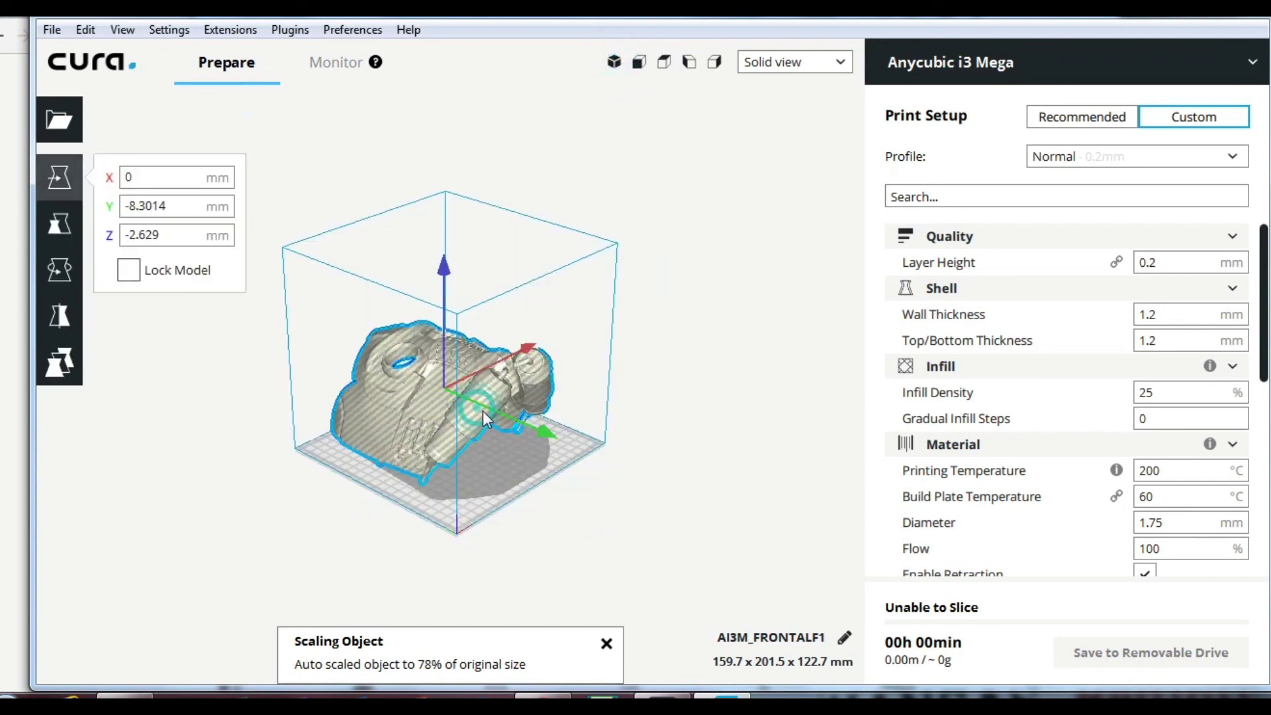
{"action": "left_click_drag", "start_coordinate": [552, 433], "coordinate": [558, 439]}
{"action": "left_click", "coordinate": [616, 74]}
{"action": "left_click", "coordinate": [637, 63]}
{"action": "left_click", "coordinate": [664, 64]}
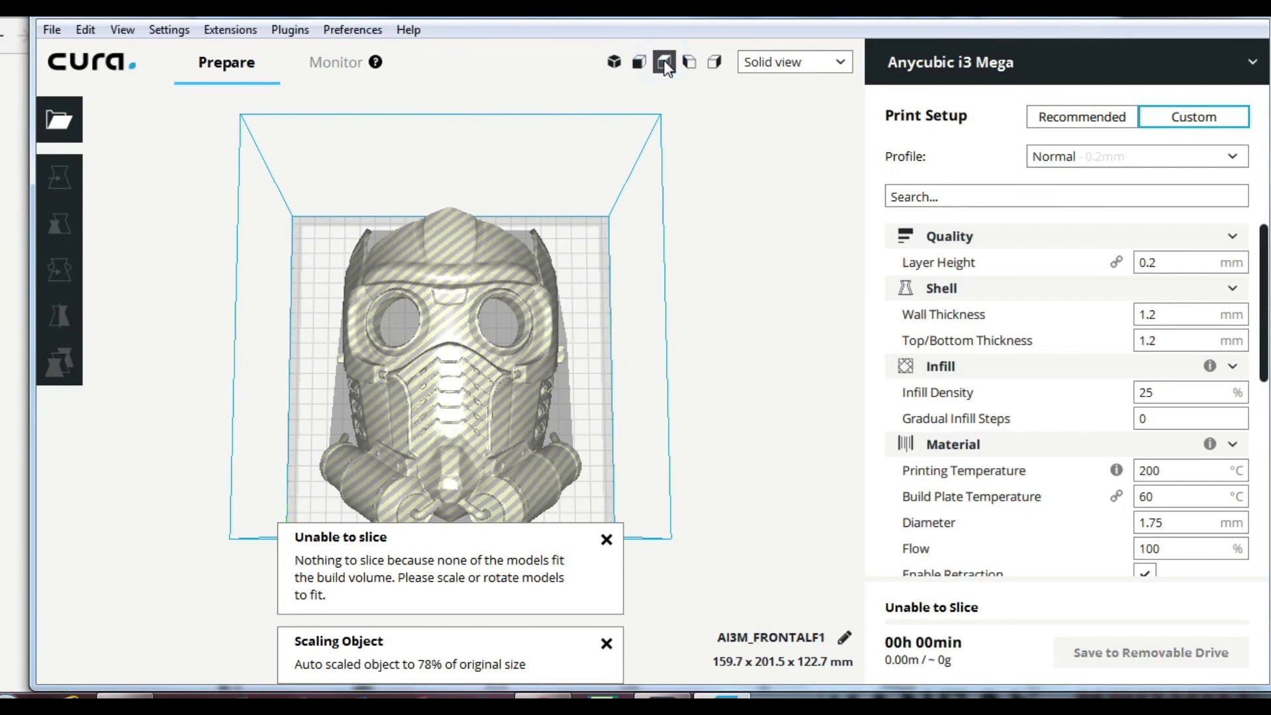
Step: Reduce the helmet's uniform scale from 77% to 76%, then 75%
{"action": "left_click", "coordinate": [605, 539]}
{"action": "left_click", "coordinate": [488, 399]}
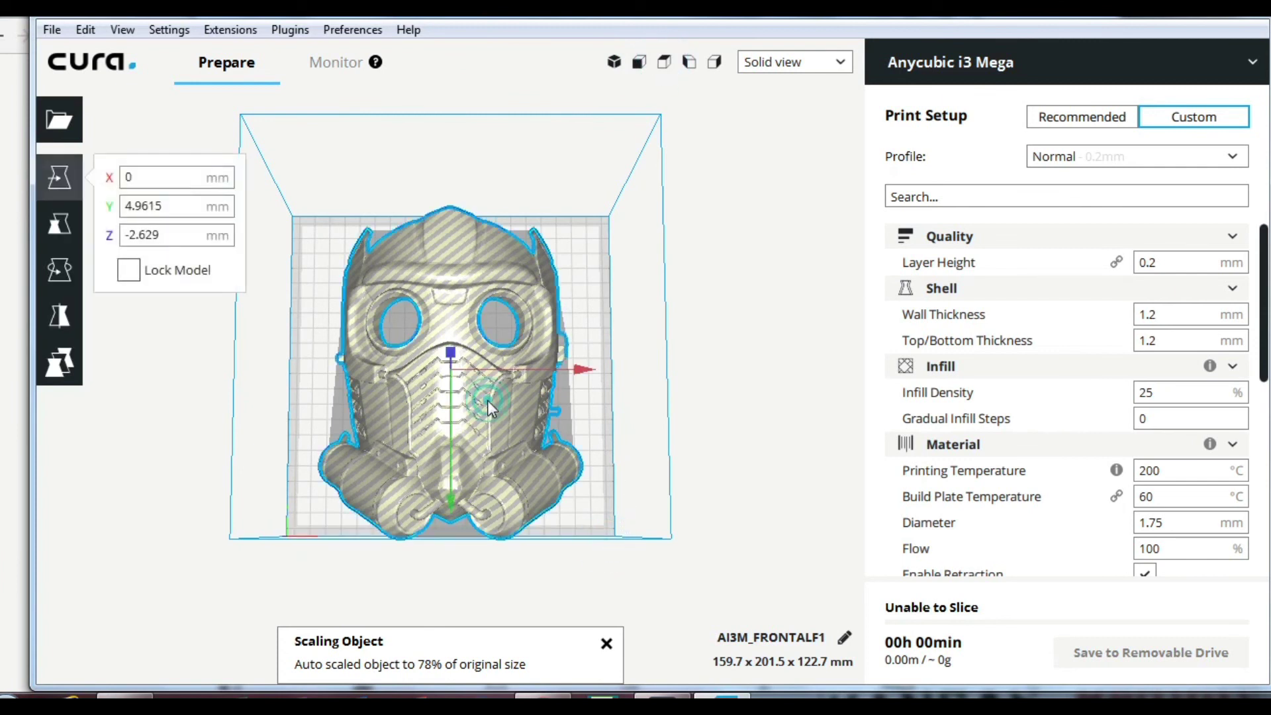
{"action": "left_click", "coordinate": [66, 225]}
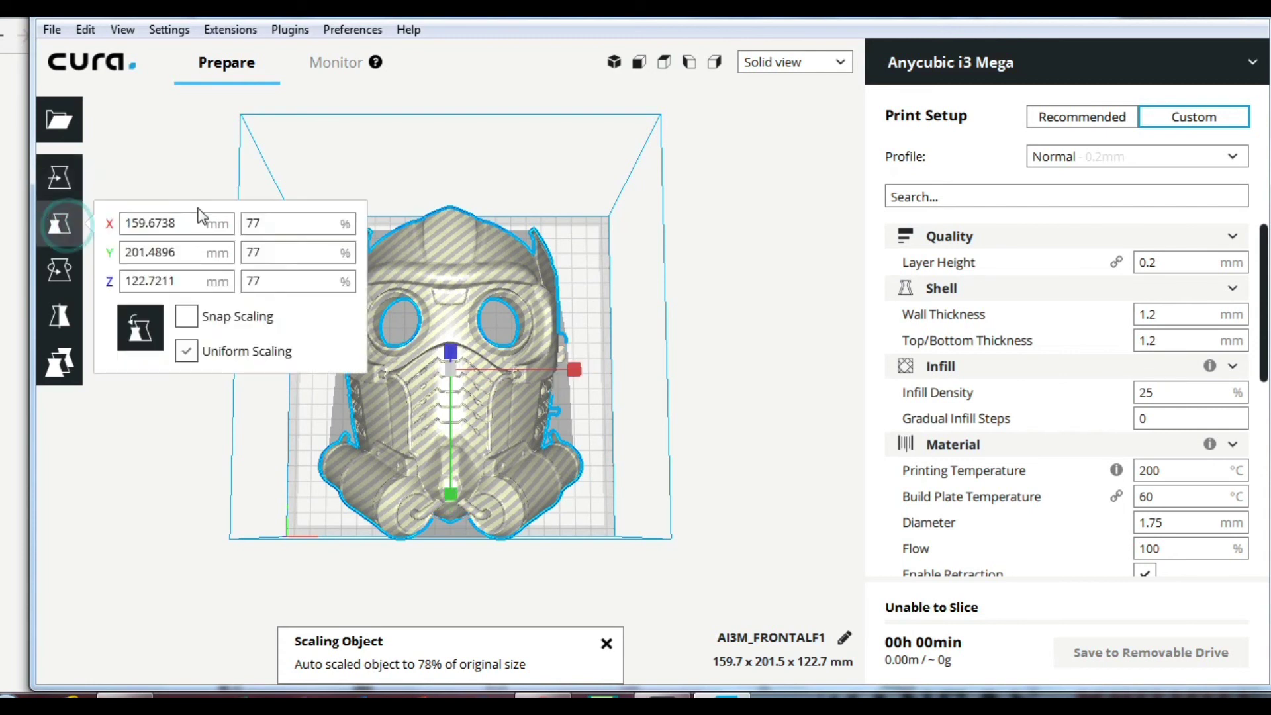
{"action": "double_click", "coordinate": [250, 225]}
{"action": "type", "text": "76"}
{"action": "left_click", "coordinate": [270, 247]}
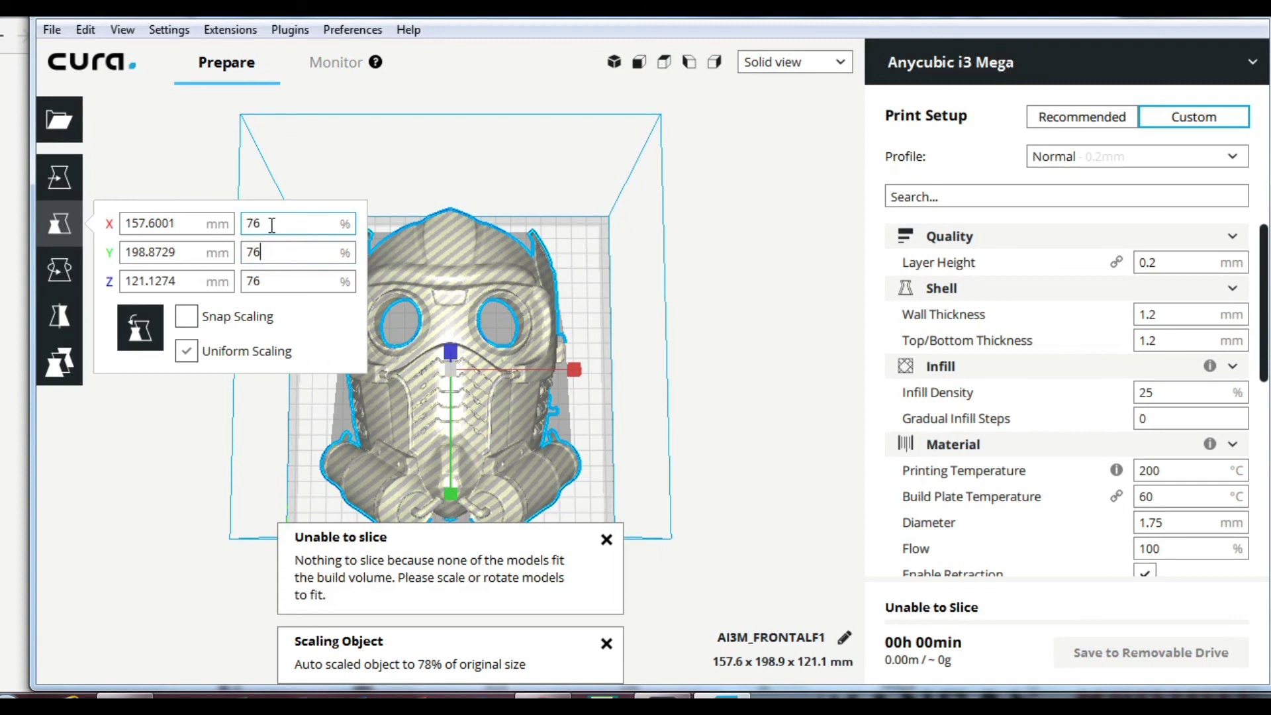
{"action": "left_click", "coordinate": [271, 224]}
{"action": "key", "text": "BackSpace"}
{"action": "type", "text": "5"}
{"action": "left_click", "coordinate": [277, 250]}
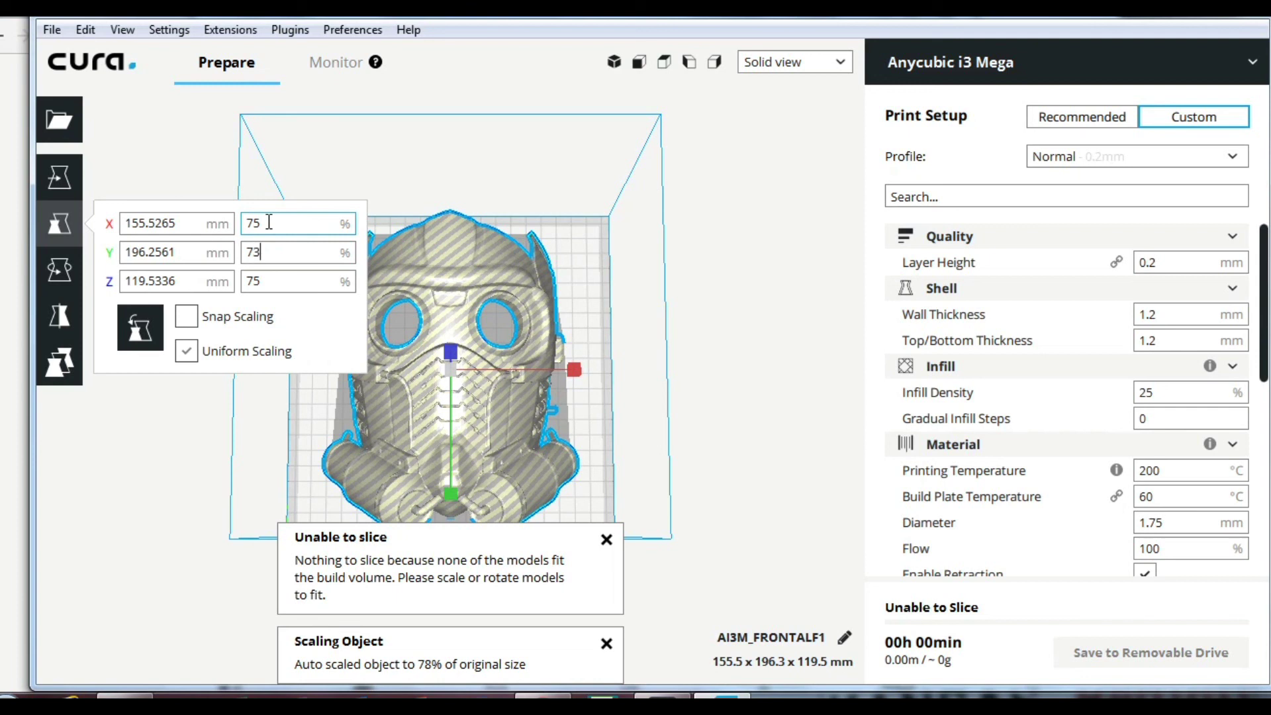
Step: Scale the helmet to 73% and set its Y position to 0
{"action": "left_click", "coordinate": [47, 178]}
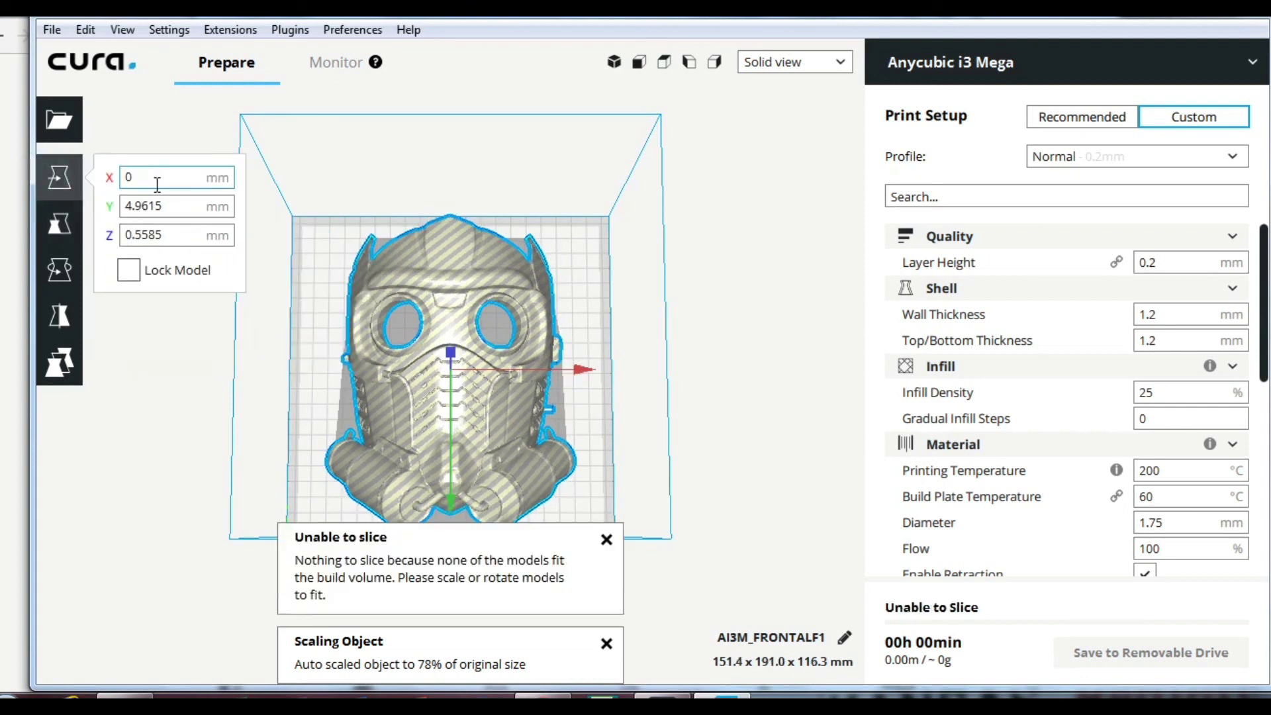
{"action": "left_click", "coordinate": [170, 204]}
{"action": "double_click", "coordinate": [176, 208]}
{"action": "type", "text": "0"}
{"action": "key", "text": "Tab"}
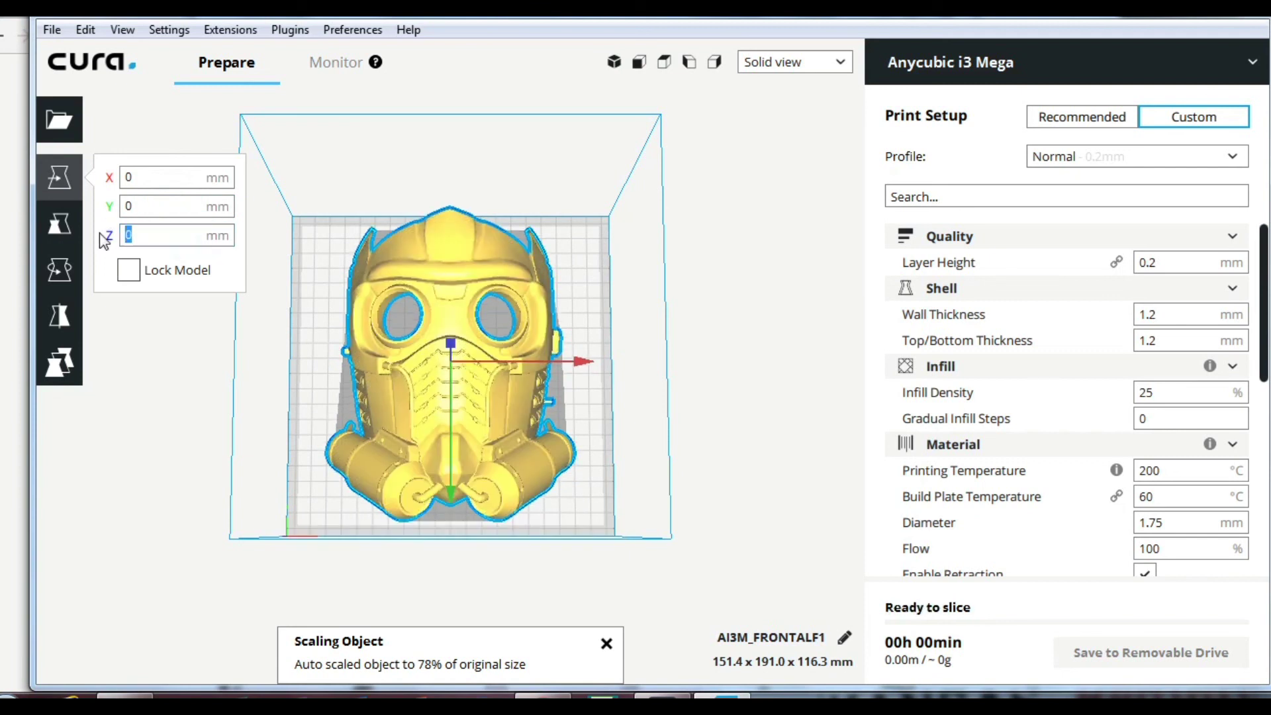
Step: Change the uniform scale to 74% so the helmet fits the build volume
{"action": "left_click", "coordinate": [68, 224]}
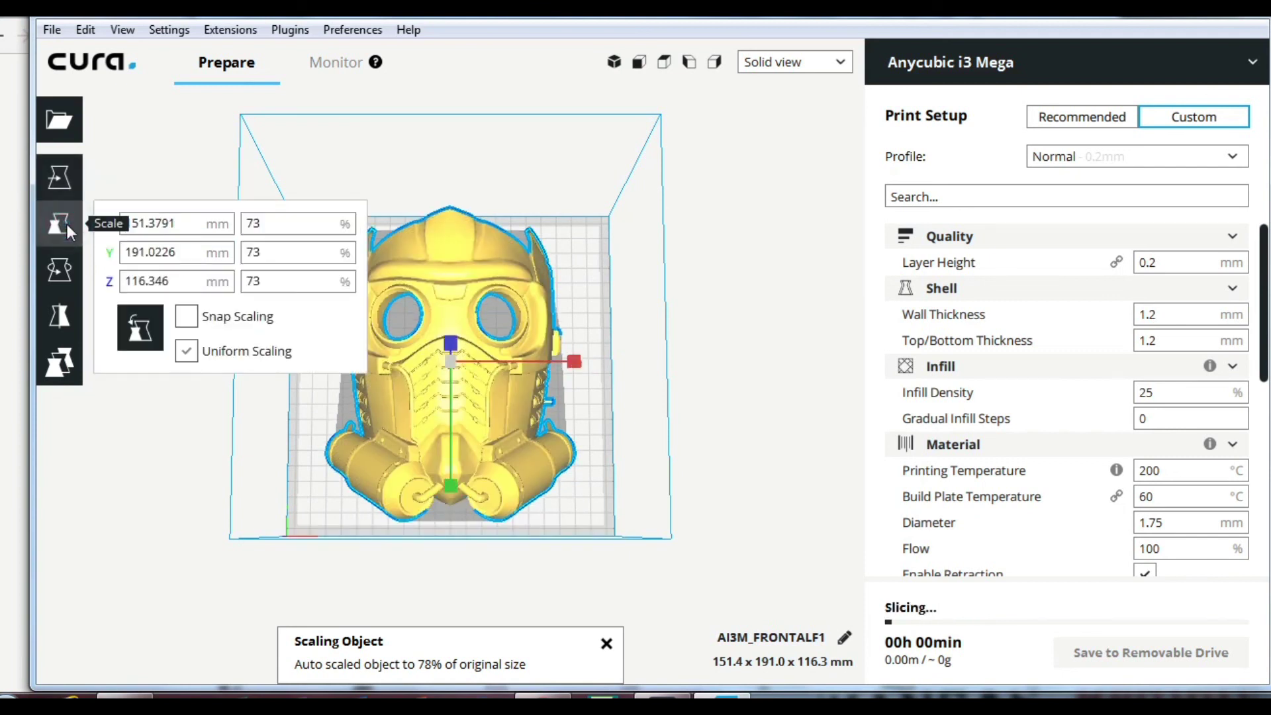
{"action": "left_click", "coordinate": [277, 223]}
{"action": "key", "text": "BackSpace"}
{"action": "type", "text": "4"}
{"action": "left_click", "coordinate": [279, 254]}
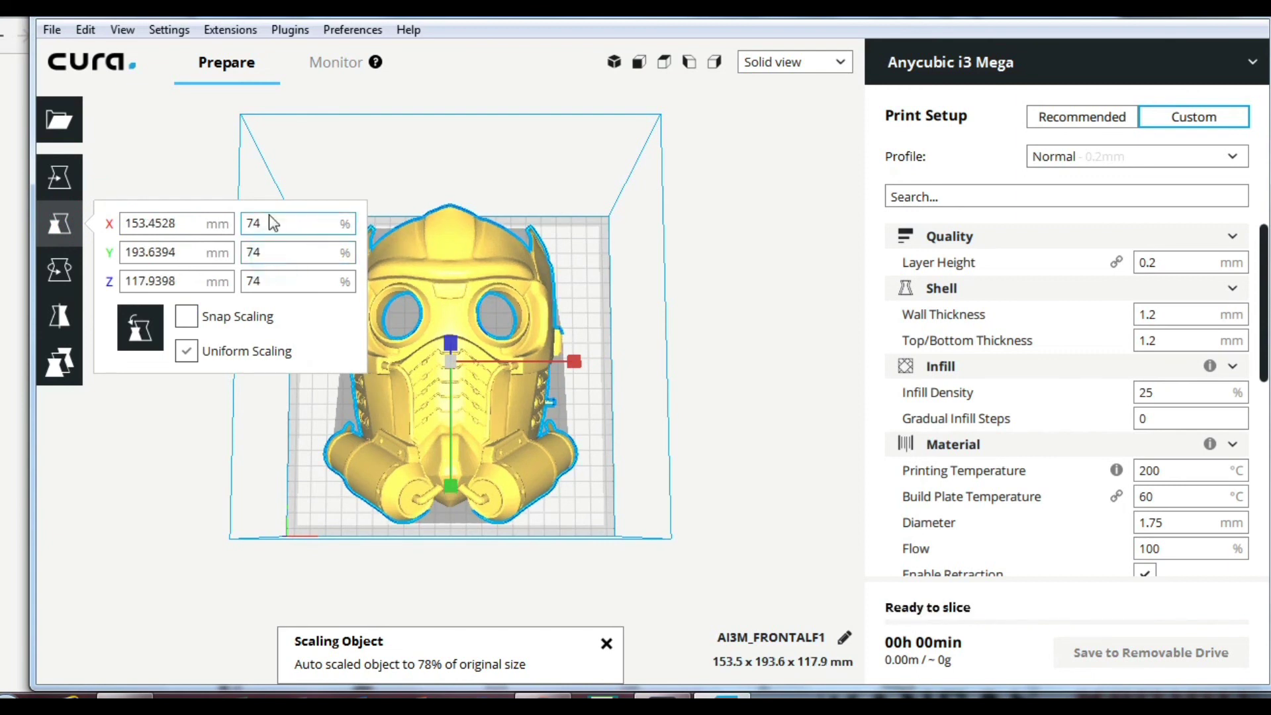
{"action": "left_click", "coordinate": [182, 142]}
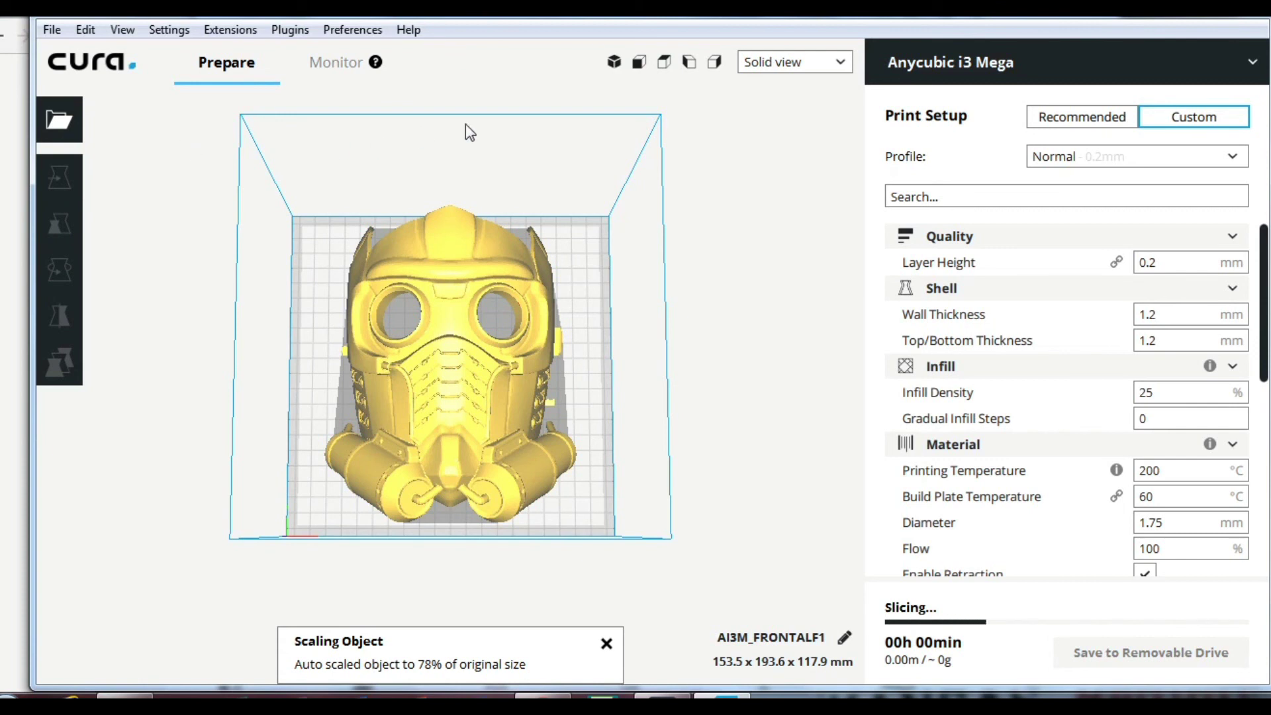
Step: Cycle through side, front, top and perspective views while slicing finishes at 01d 13h 07min
{"action": "left_click", "coordinate": [688, 63]}
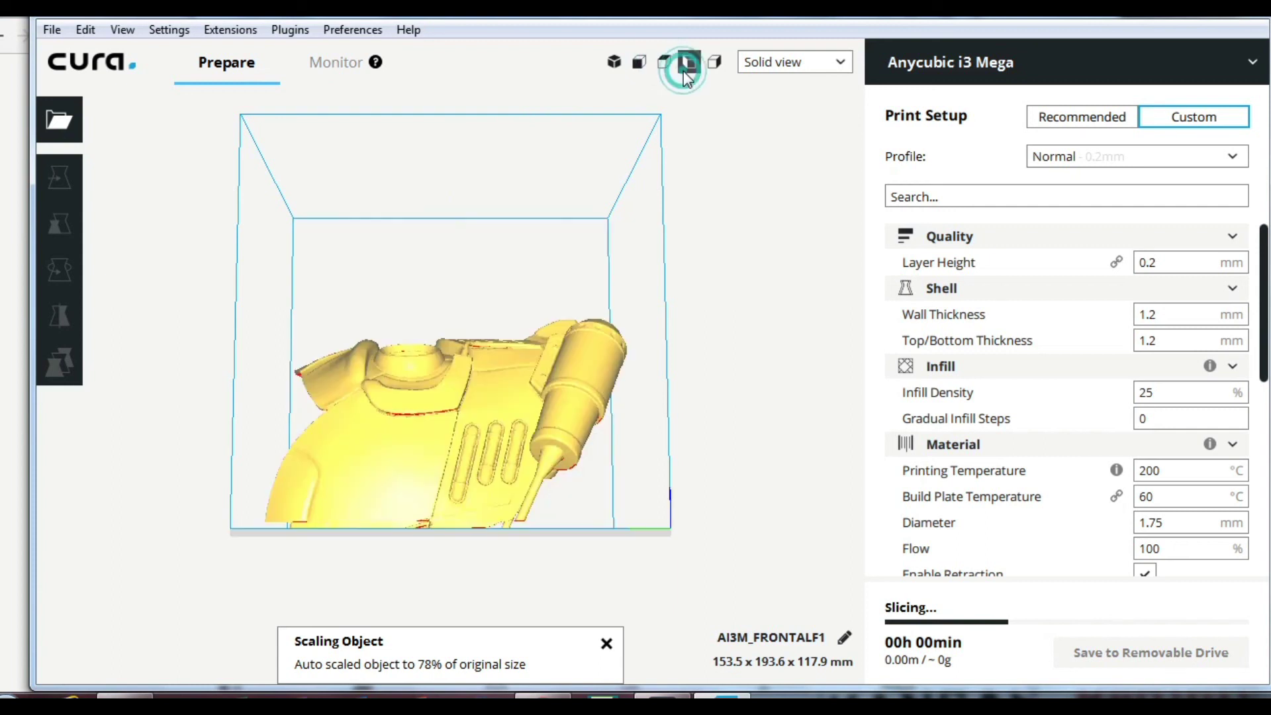
{"action": "left_click", "coordinate": [664, 62]}
{"action": "left_click", "coordinate": [638, 63]}
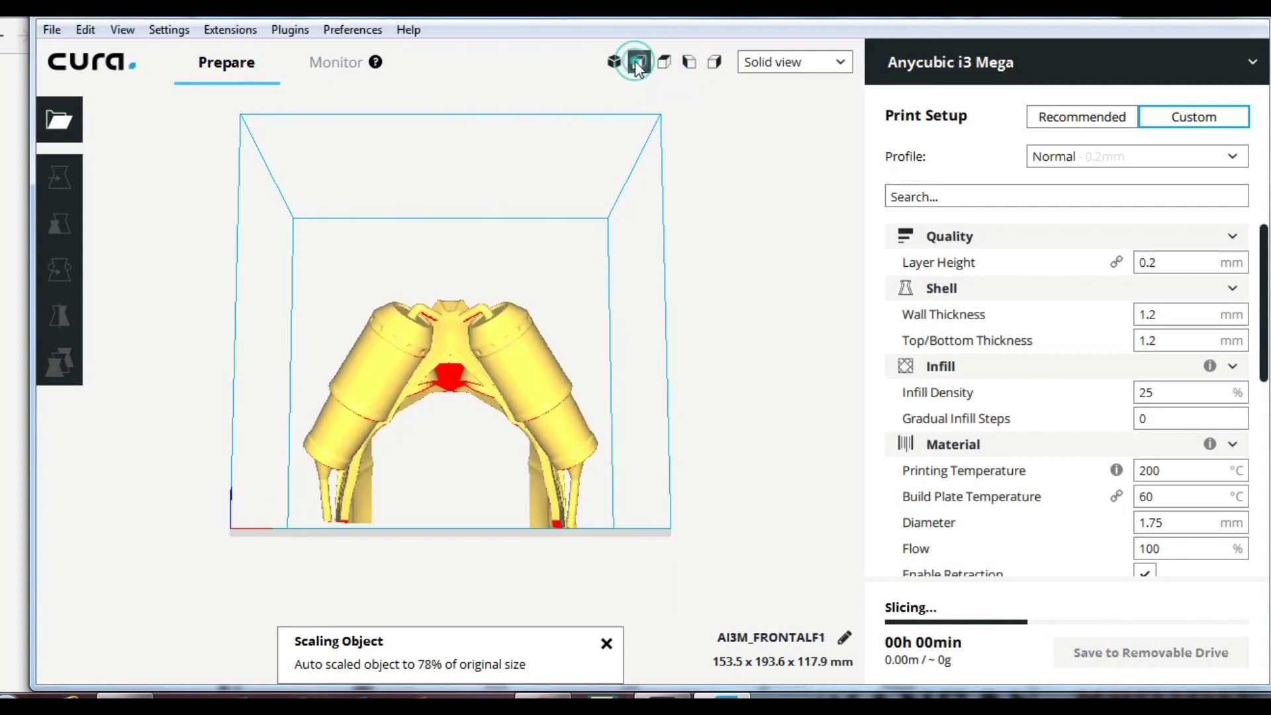
{"action": "left_click", "coordinate": [614, 62]}
{"action": "left_click", "coordinate": [688, 63]}
{"action": "left_click", "coordinate": [664, 62]}
{"action": "left_click", "coordinate": [638, 63]}
{"action": "left_click", "coordinate": [664, 62]}
{"action": "left_click", "coordinate": [689, 62]}
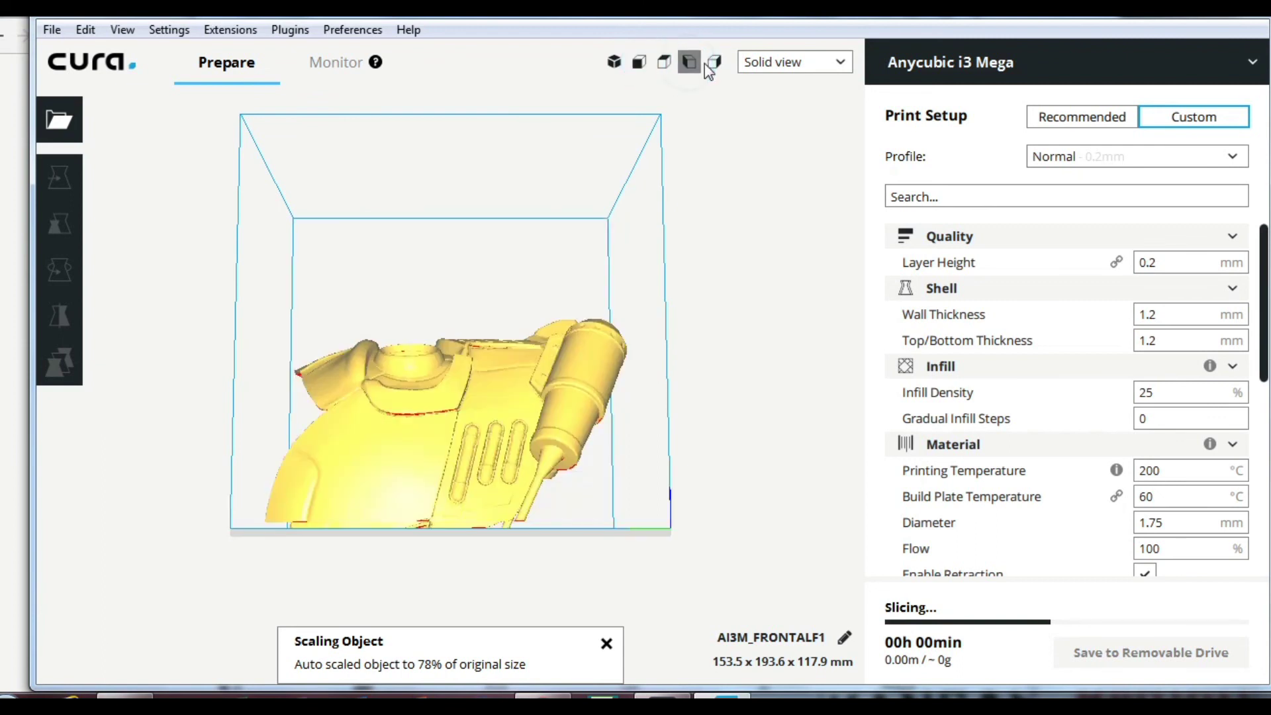
{"action": "left_click", "coordinate": [711, 63]}
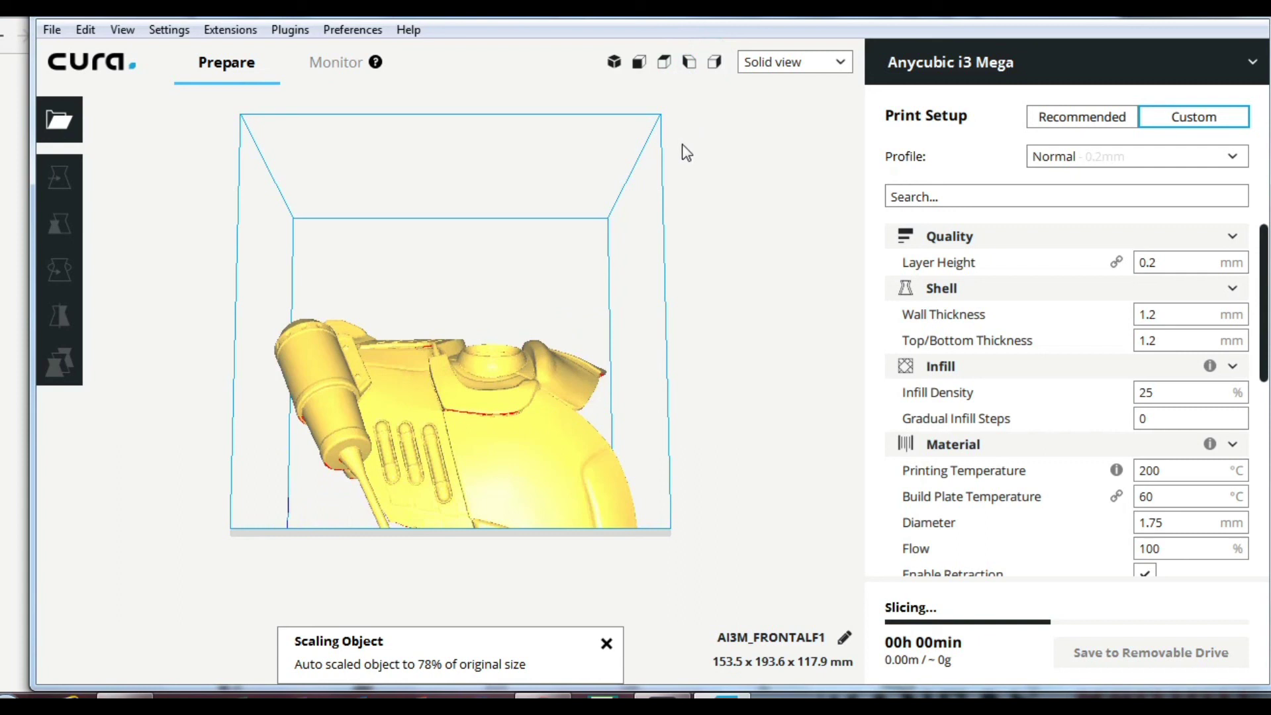
{"action": "left_click", "coordinate": [614, 62]}
{"action": "left_click", "coordinate": [664, 62]}
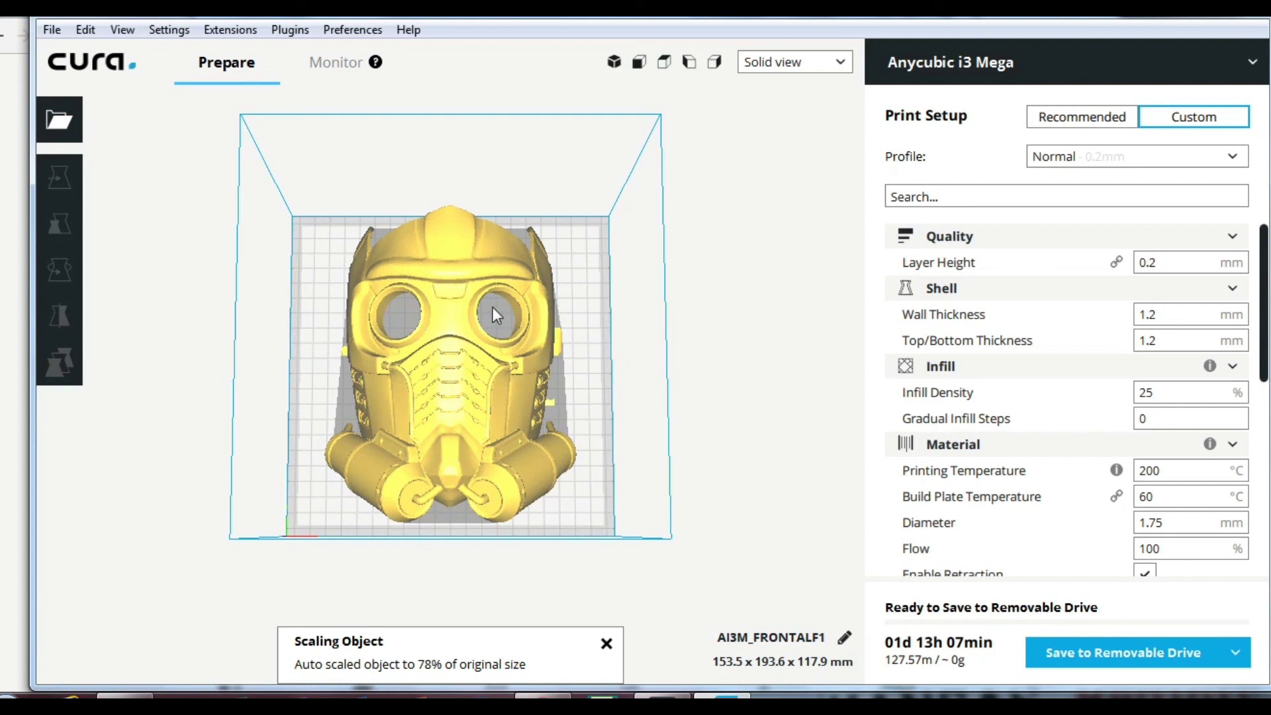
{"action": "left_click", "coordinate": [434, 317]}
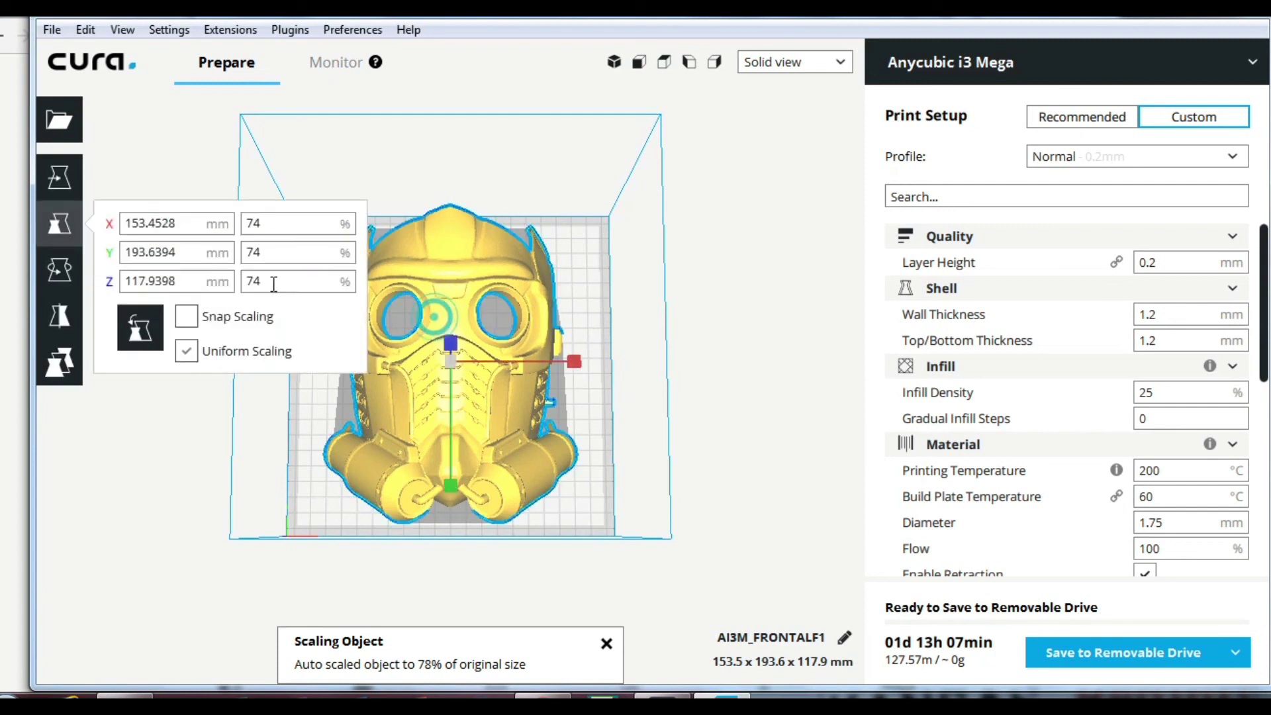
{"action": "left_click", "coordinate": [791, 353]}
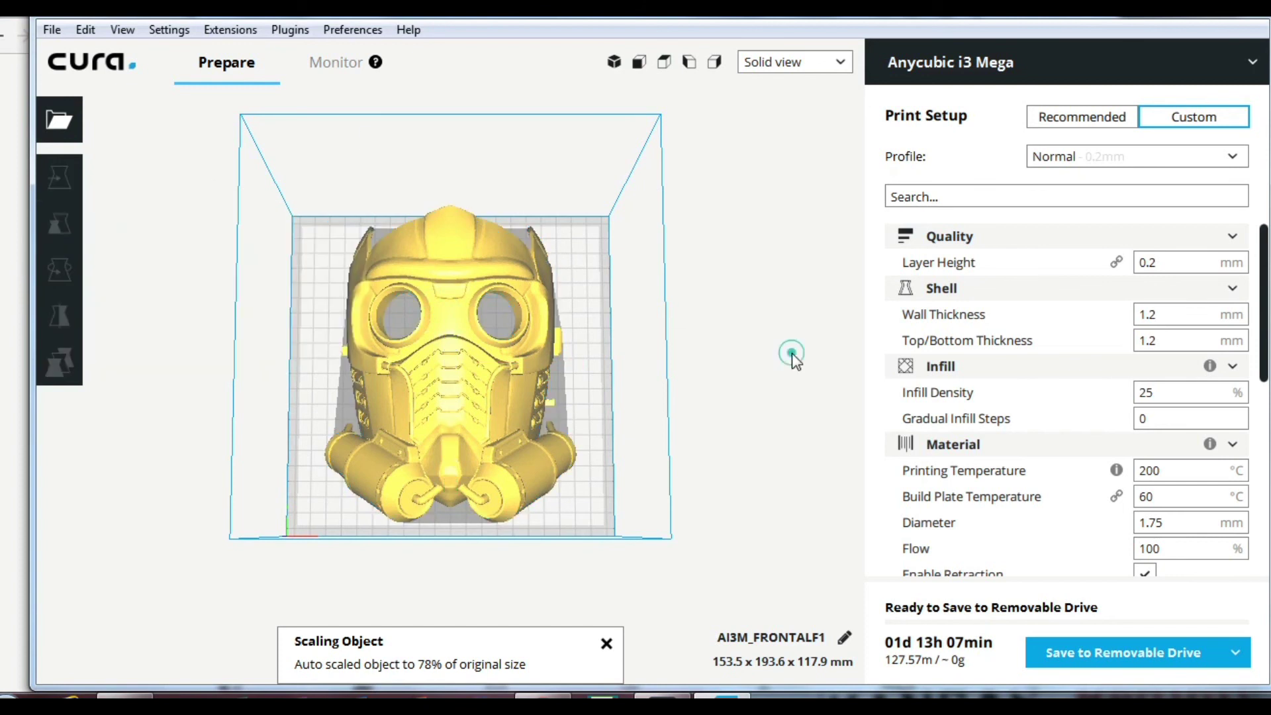